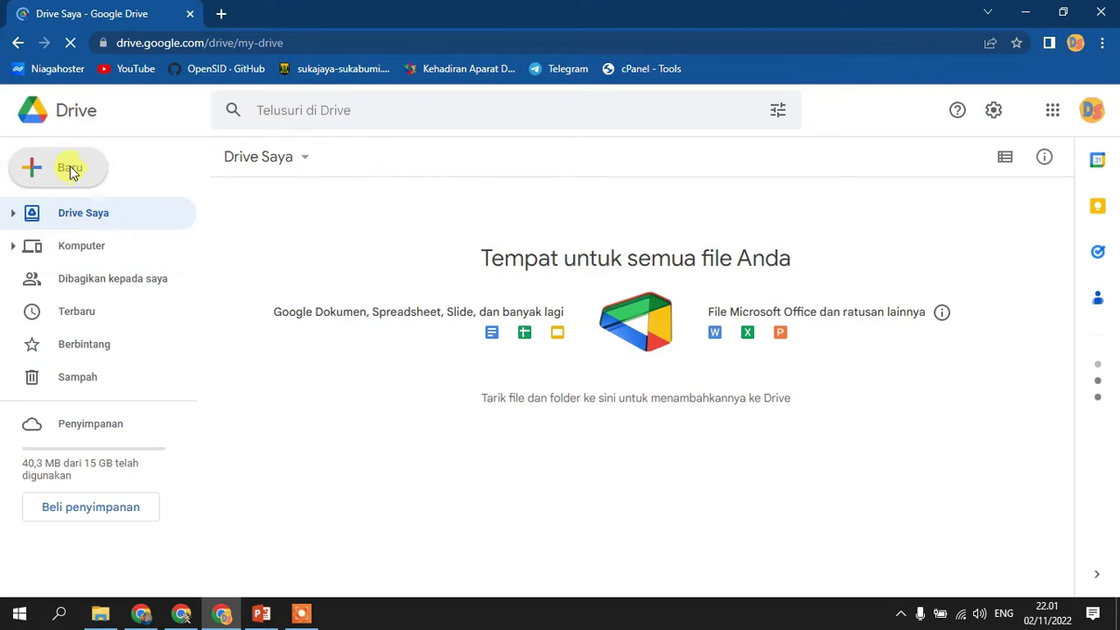
# - Create a new blank Google spreadsheet from Google Drive's New menu
pyautogui.click(70, 169)
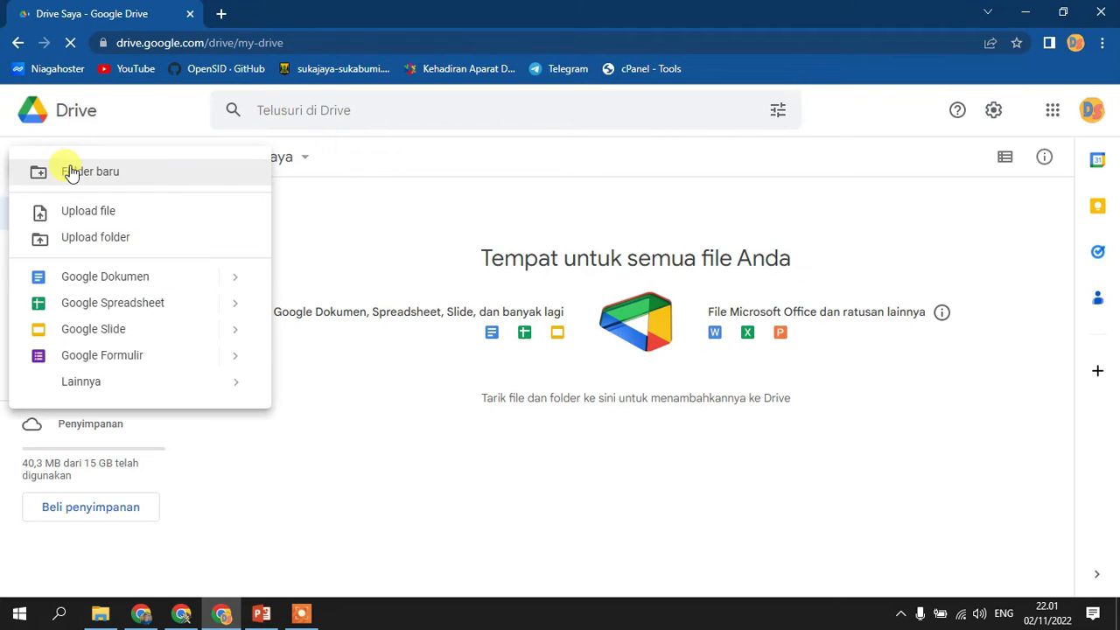
pyautogui.click(122, 307)
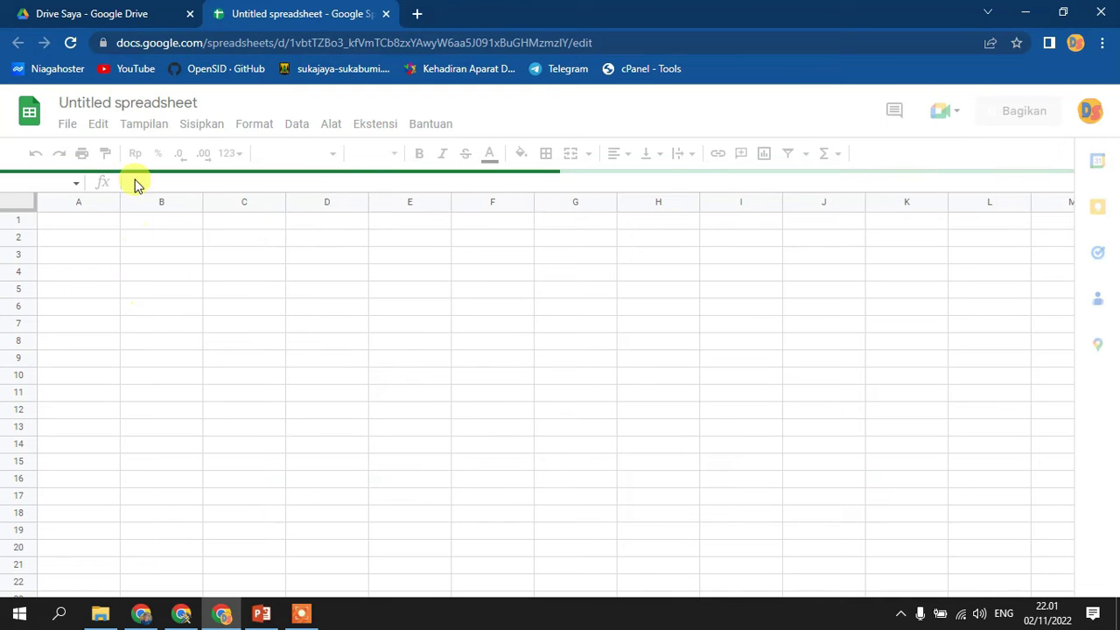
# - Rename the untitled spreadsheet to 'DB Pegawai'
pyautogui.click(137, 105)
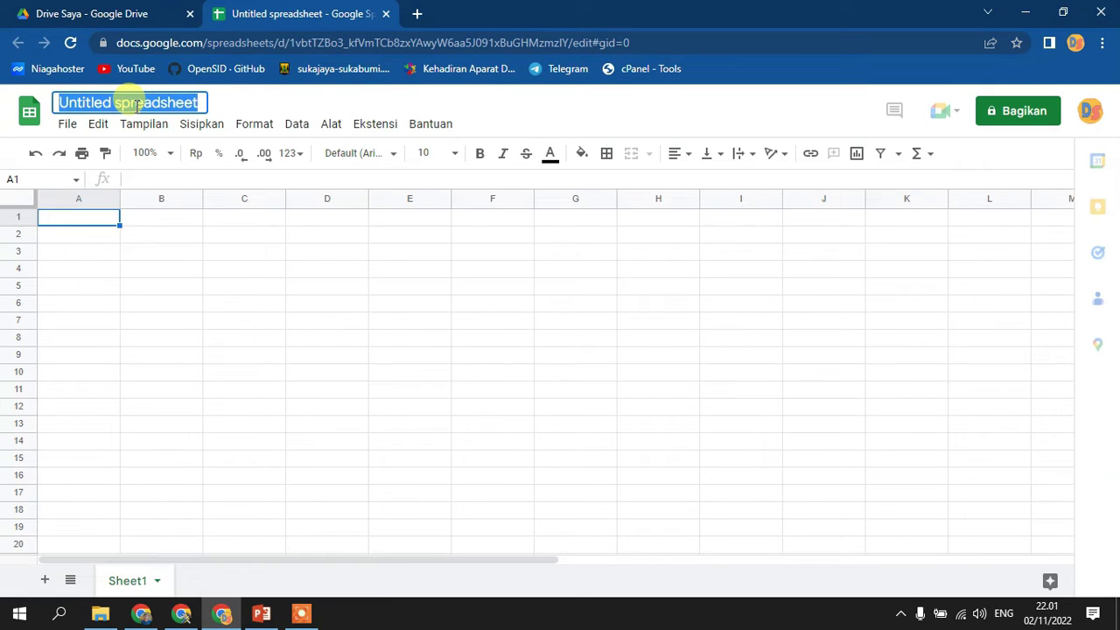
pyautogui.write('DB Pegawai')
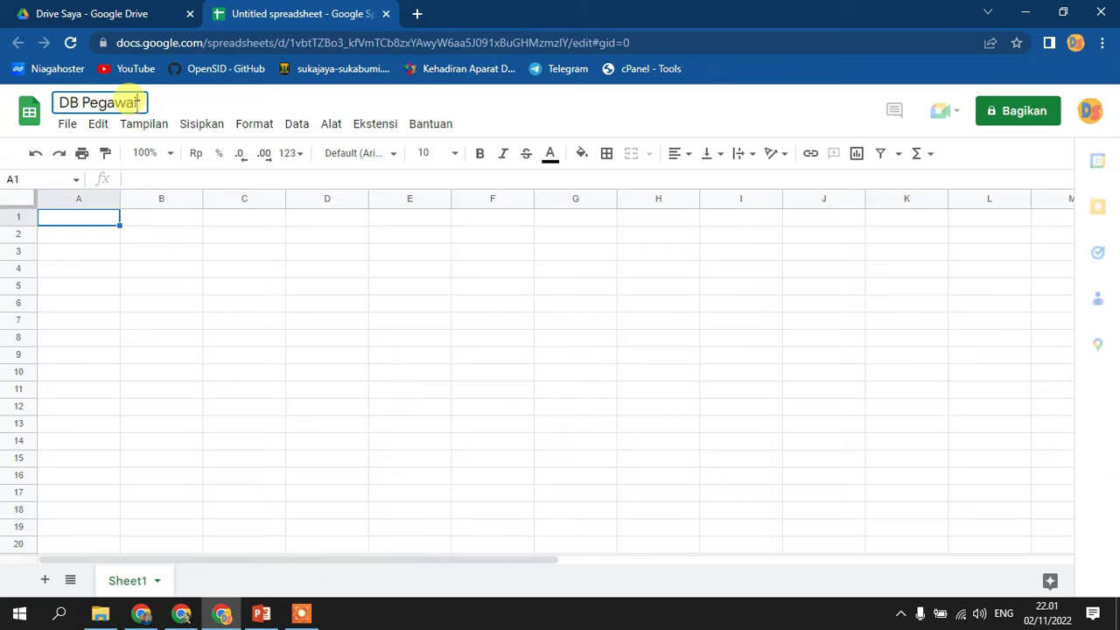
pyautogui.press('Return')
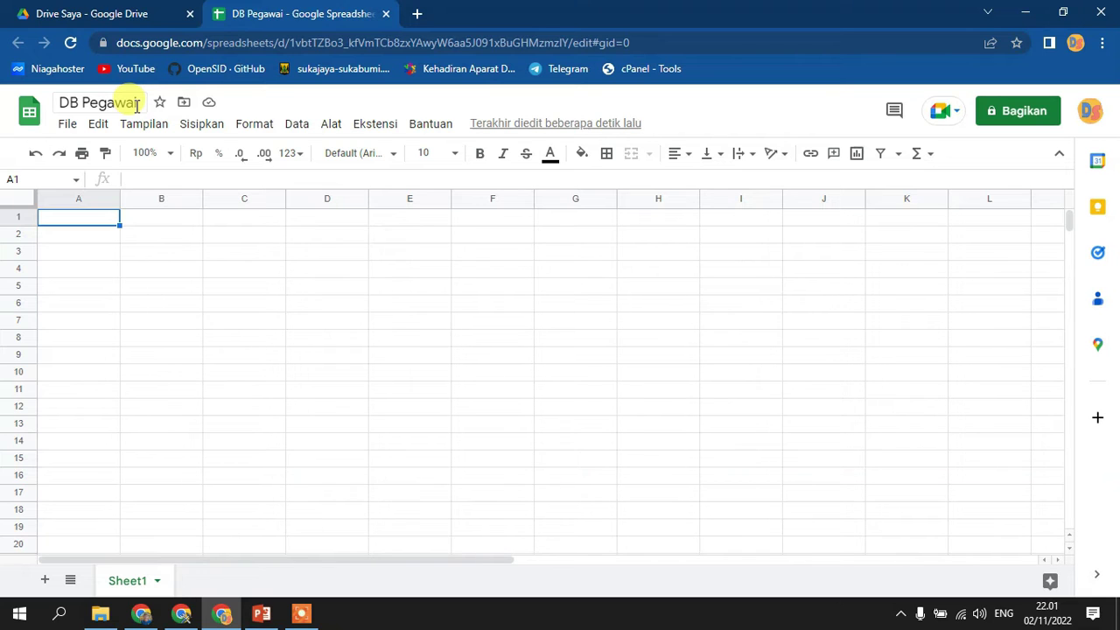
# - Enter the headers ID, Nama, NIP, Tgl Lahir and Usai in A1 through E1
pyautogui.write('ID')
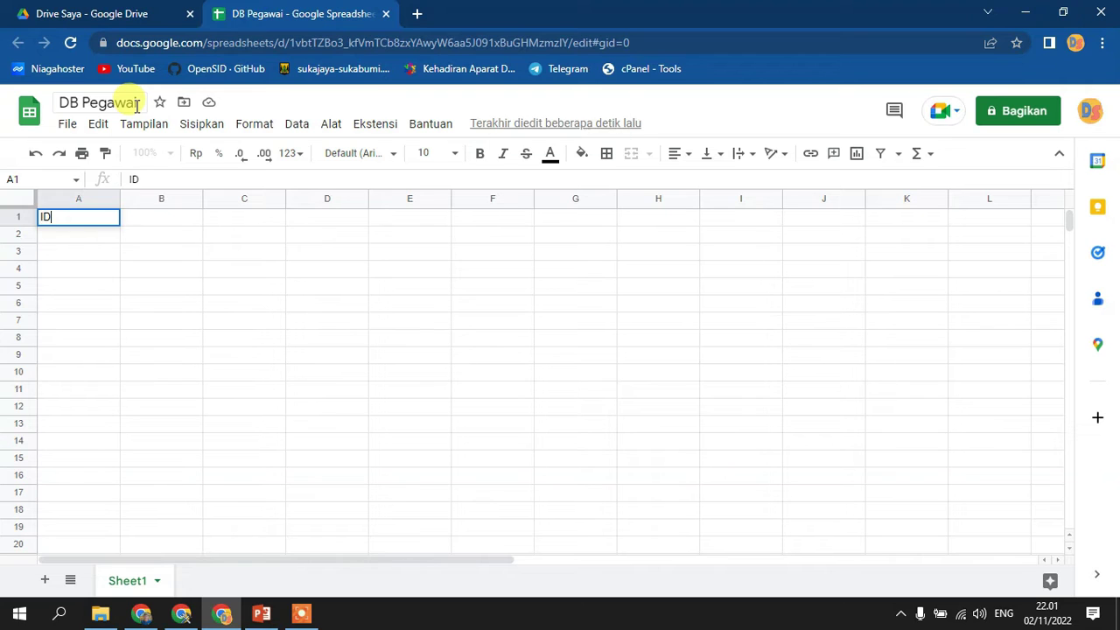
pyautogui.press('Tab')
pyautogui.write('Nama')
pyautogui.press('Tab')
pyautogui.write('NIP')
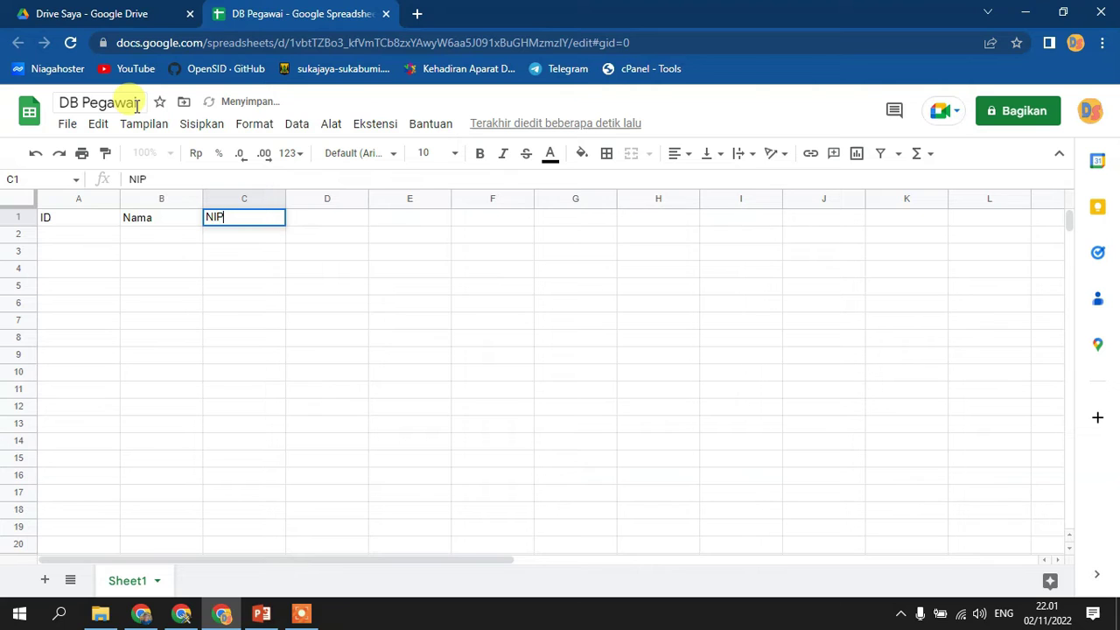
pyautogui.press('Tab')
pyautogui.write('Tgl Lahir')
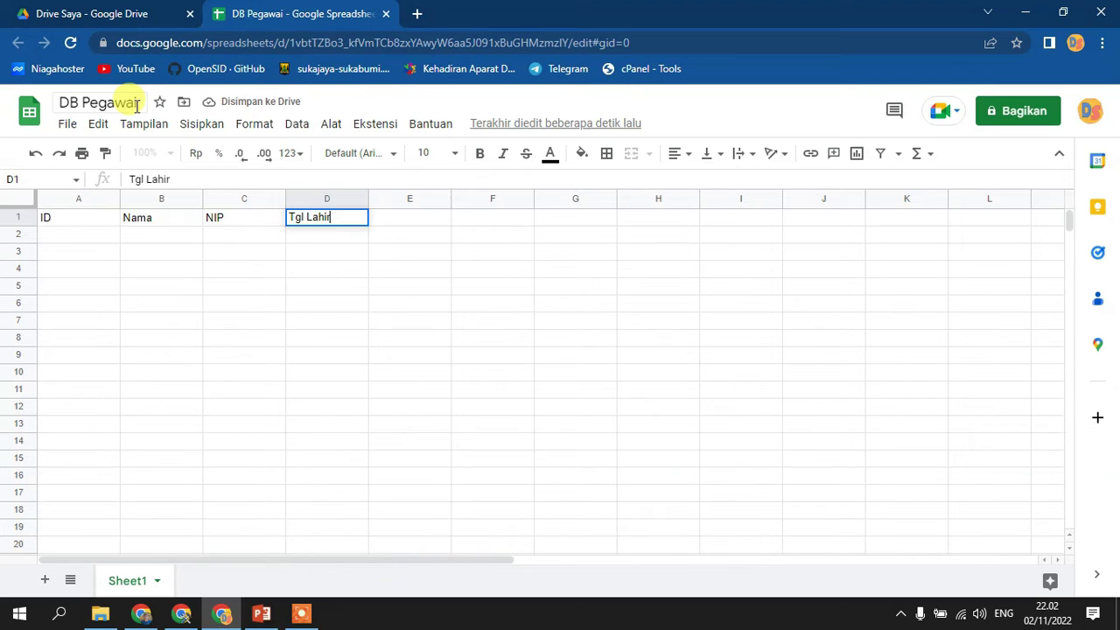
pyautogui.press('Tab')
pyautogui.write('Us')
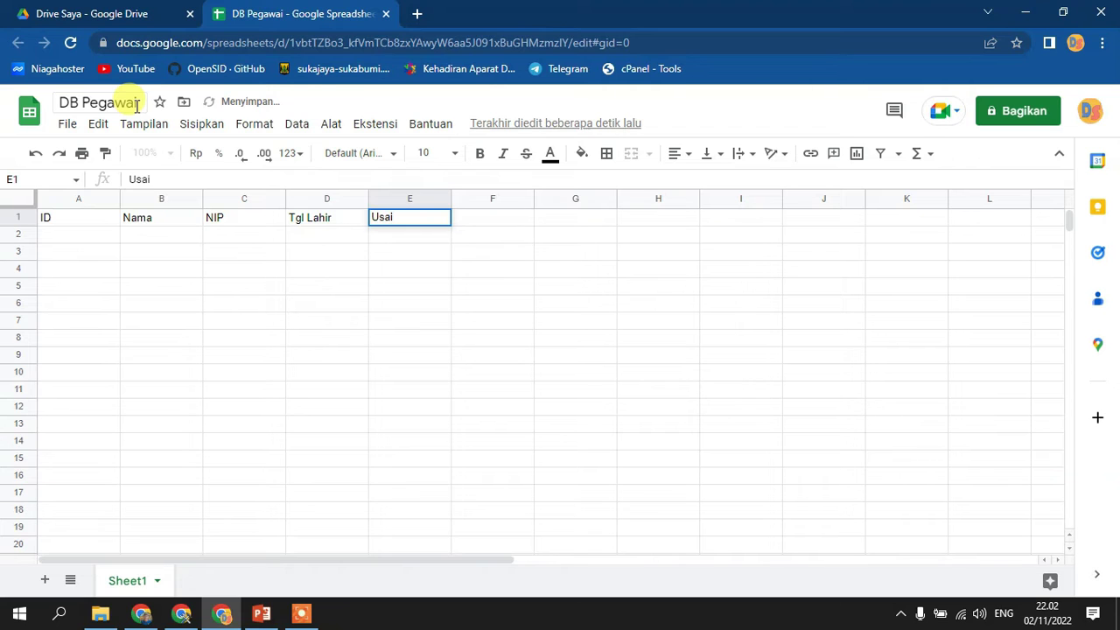
pyautogui.press('Tab')
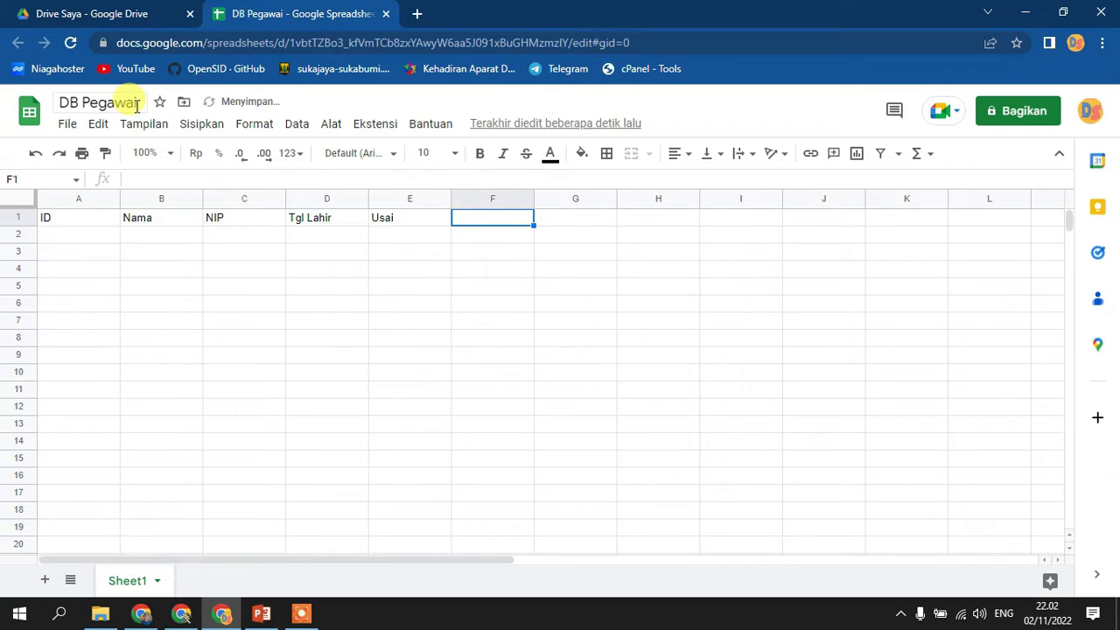
# - Enter the headers Jenis Kelamin, Alamat, Jabatan, Tgl Mulai Kerja and Lama Bekerja in F1–J1
pyautogui.write('Jenis ')
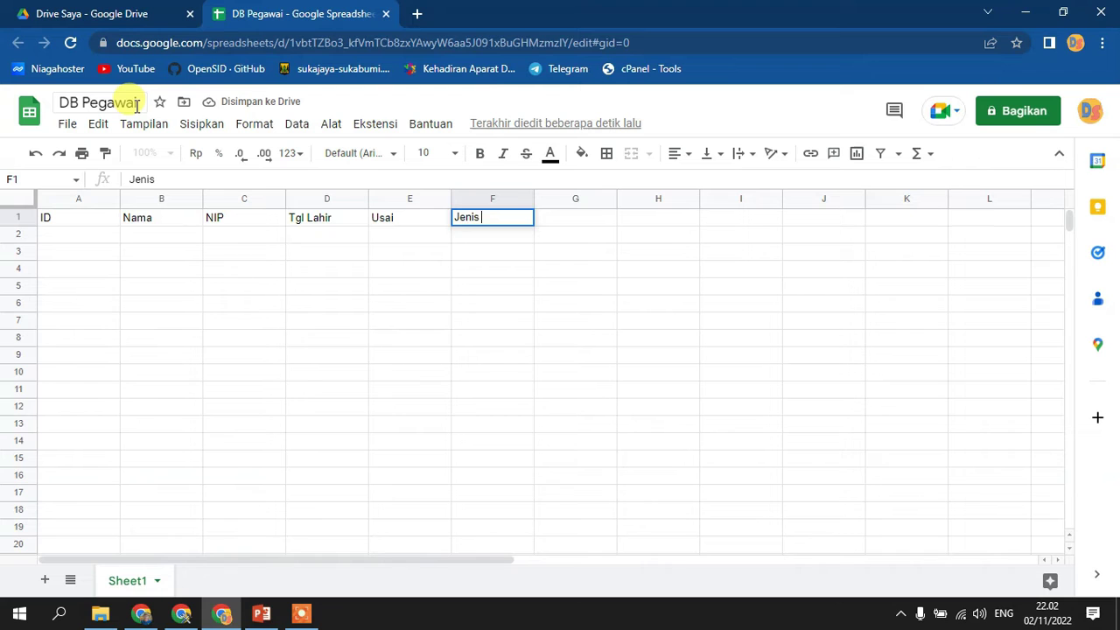
pyautogui.write('Kelamin')
pyautogui.press('Tab')
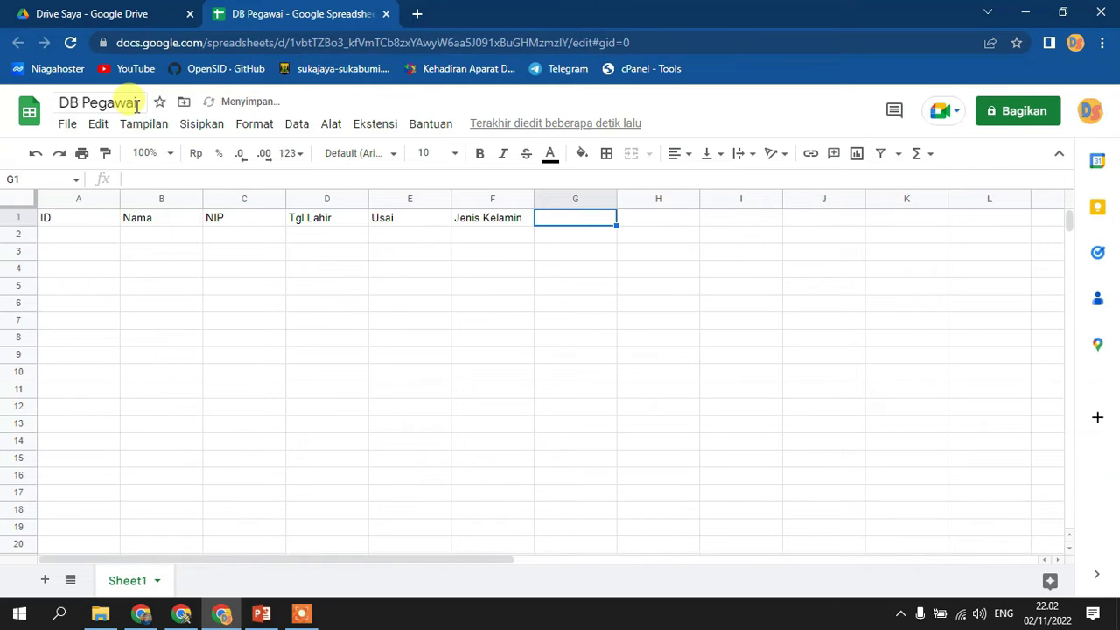
pyautogui.write('Alamat')
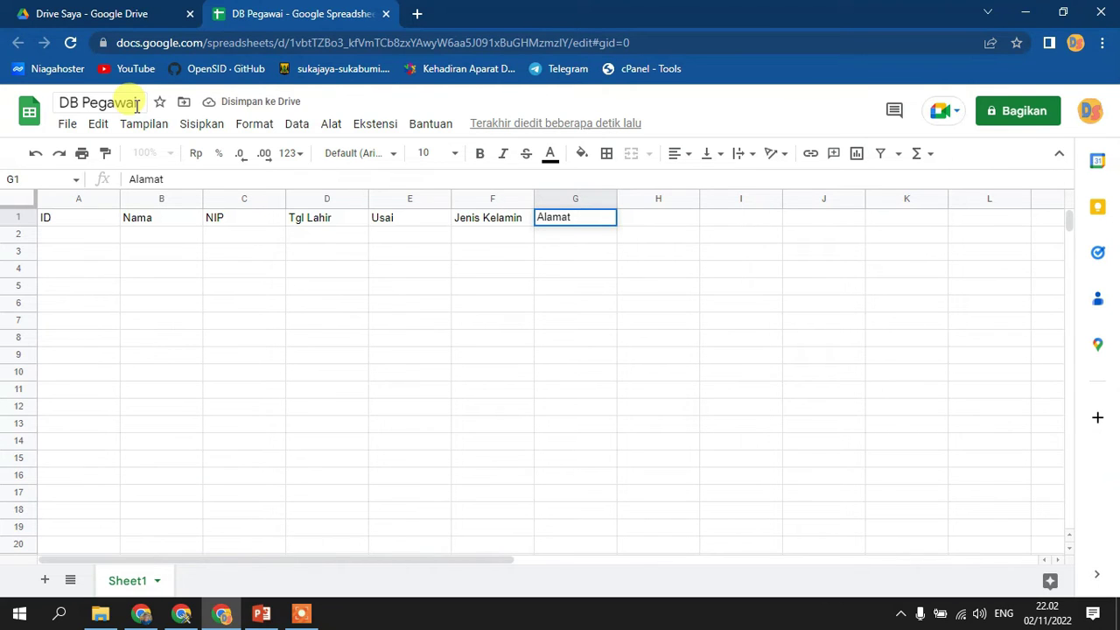
pyautogui.press('Tab')
pyautogui.write('Jabatan')
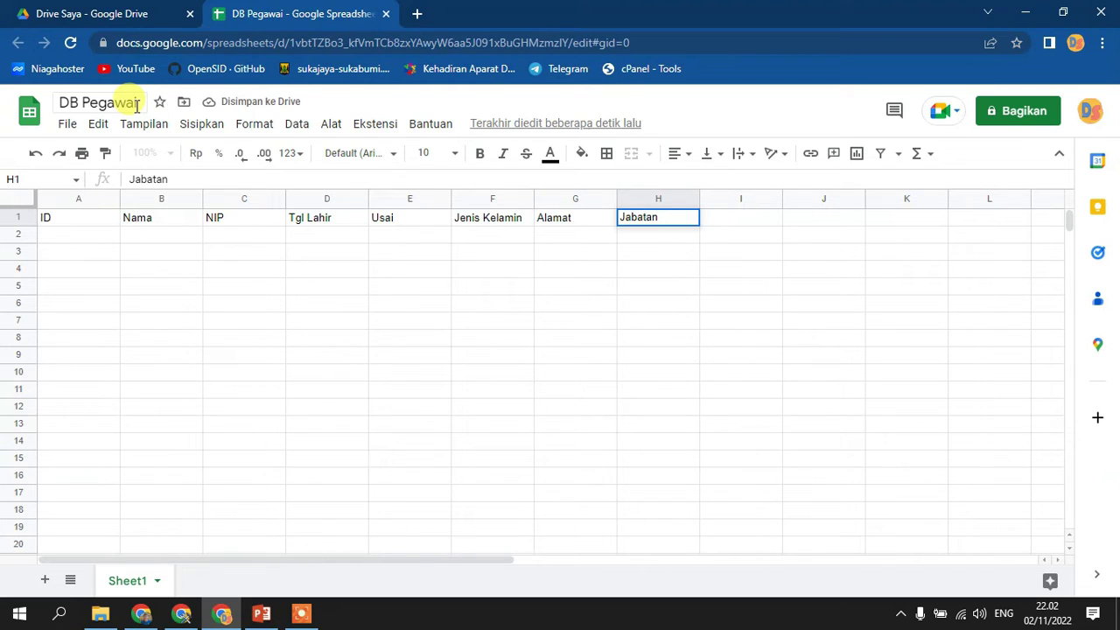
pyautogui.press('Tab')
pyautogui.write('T')
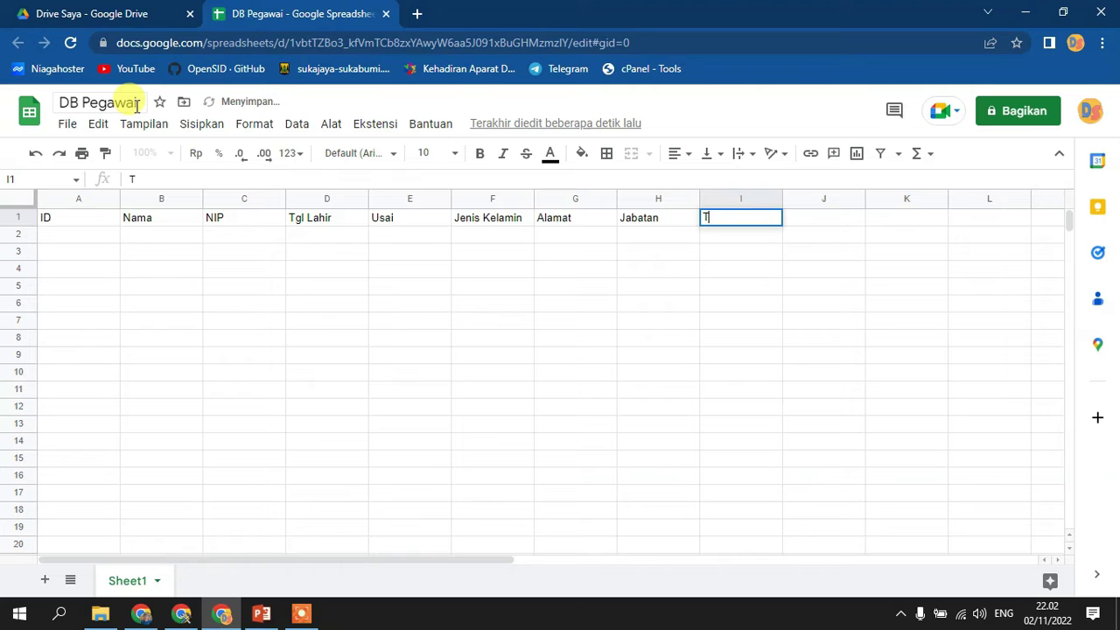
pyautogui.write('gl')
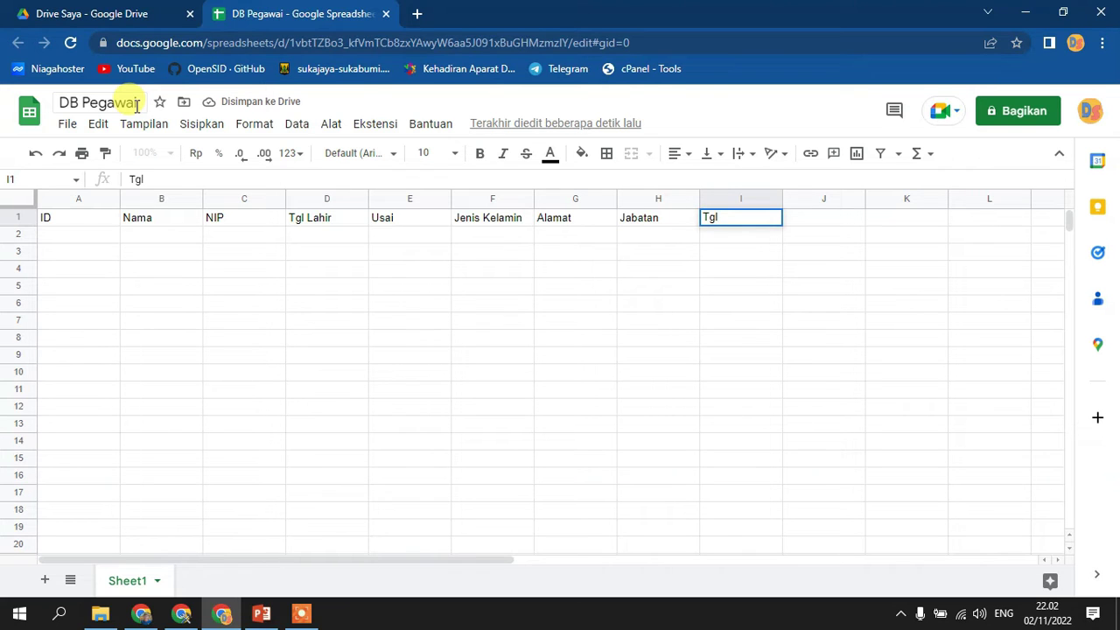
pyautogui.write(' Mulai Kerja')
pyautogui.press('Tab')
pyautogui.write('Lama ')
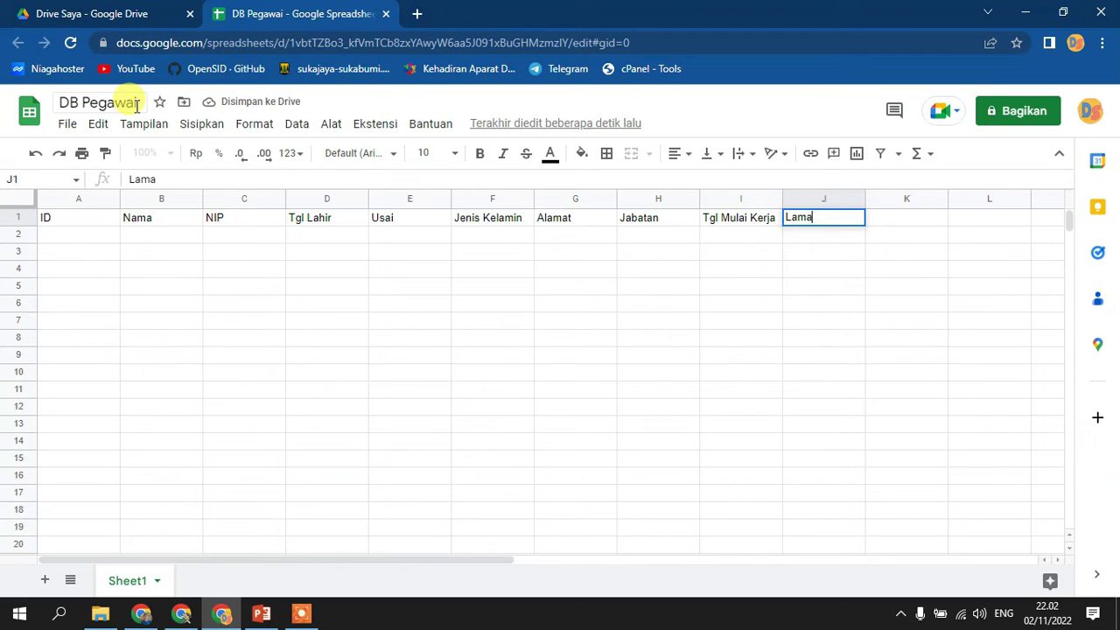
pyautogui.write('Bekerja')
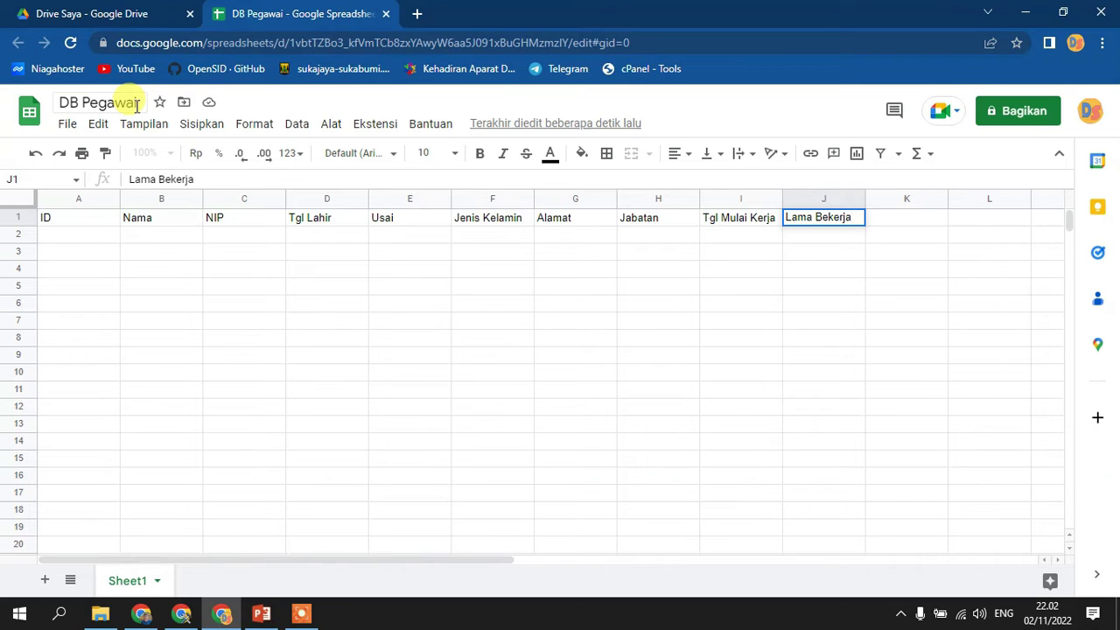
# - Auto-fit columns A–J to their headers, then widen the ID, Nama and NIP columns
pyautogui.click(284, 271)
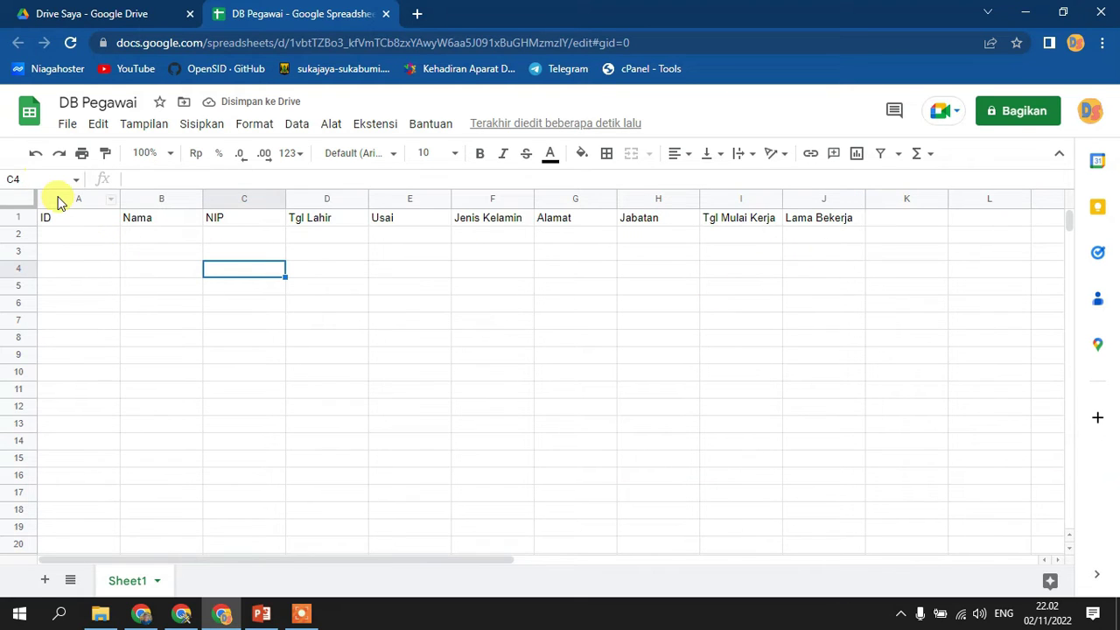
pyautogui.moveTo(58, 199); pyautogui.dragTo(798, 198)
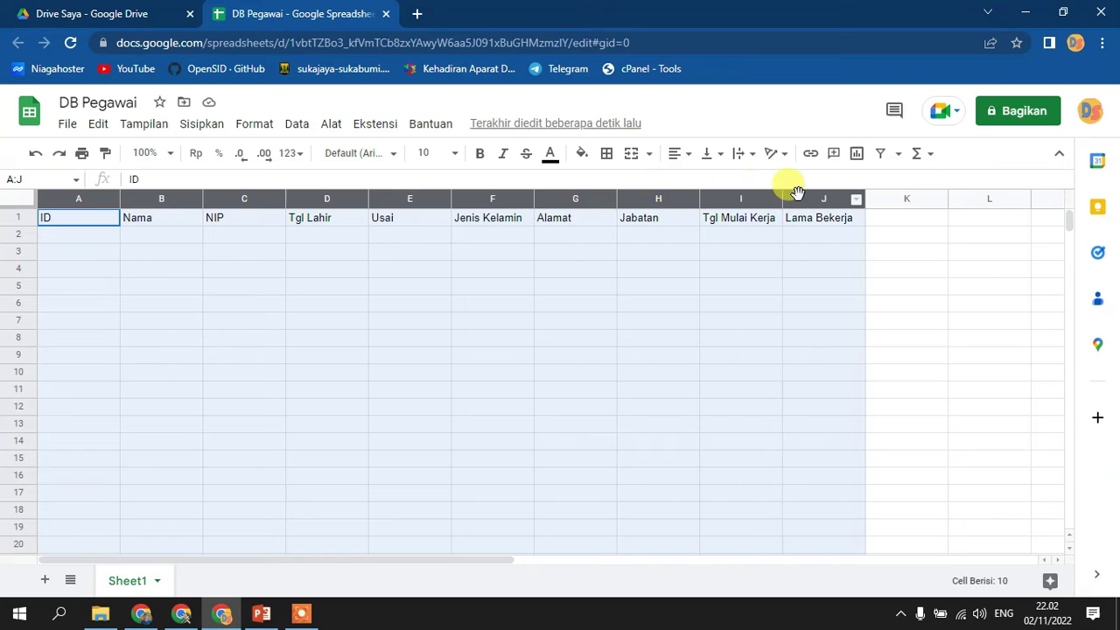
pyautogui.doubleClick(616, 198)
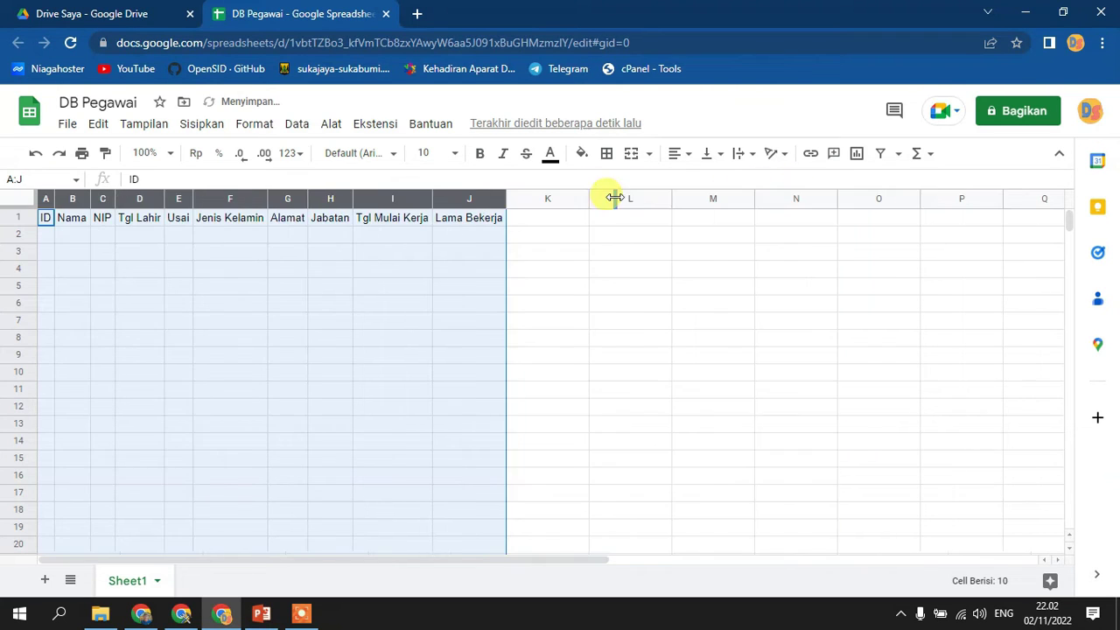
pyautogui.click(235, 286)
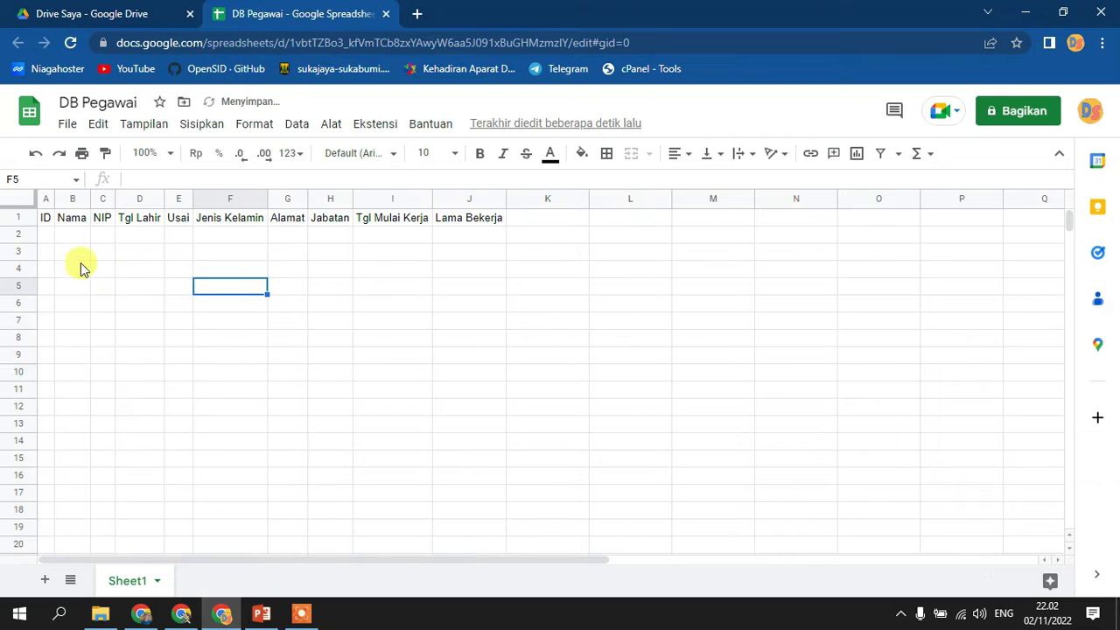
pyautogui.moveTo(51, 200); pyautogui.dragTo(220, 200)
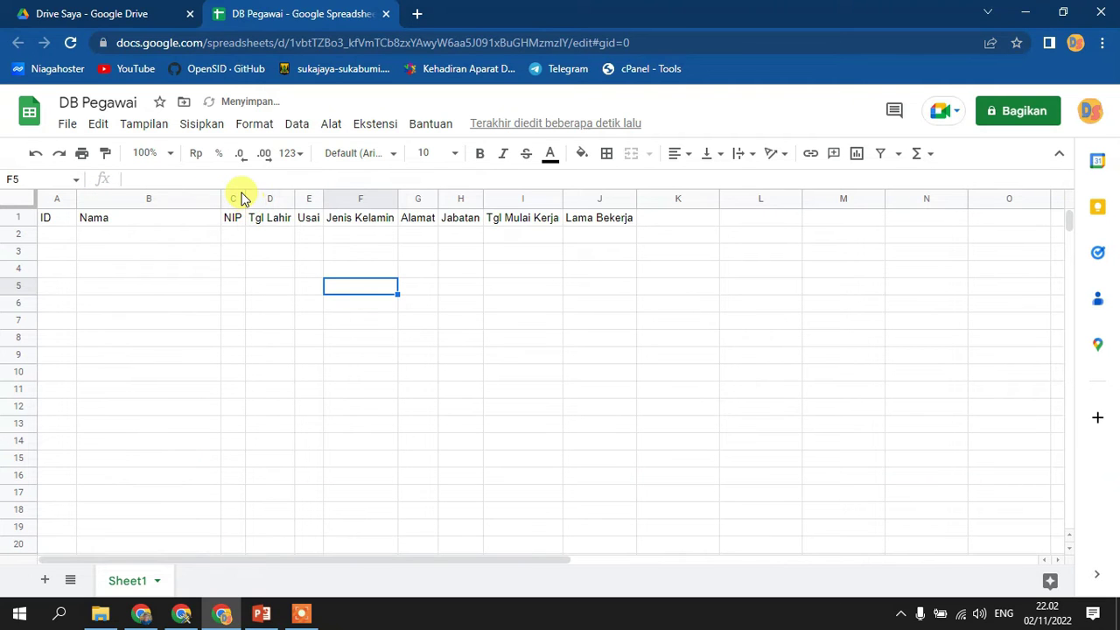
pyautogui.moveTo(243, 194); pyautogui.dragTo(445, 194)
pyautogui.doubleClick(427, 219)
# - Correct E1 to 'Usia' and widen the Alamat, Jabatan and Tgl Mulai Kerja columns
pyautogui.press('BackSpace')
pyautogui.press('BackSpace')
pyautogui.write('ia')
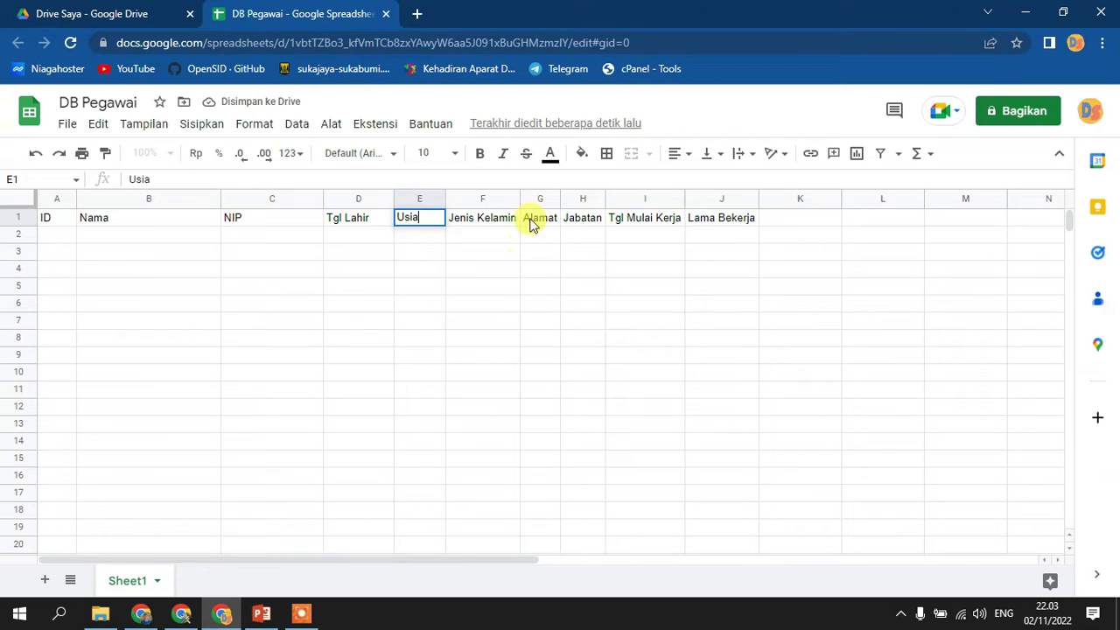
pyautogui.moveTo(561, 197); pyautogui.dragTo(690, 201)
pyautogui.moveTo(767, 196); pyautogui.dragTo(784, 196)
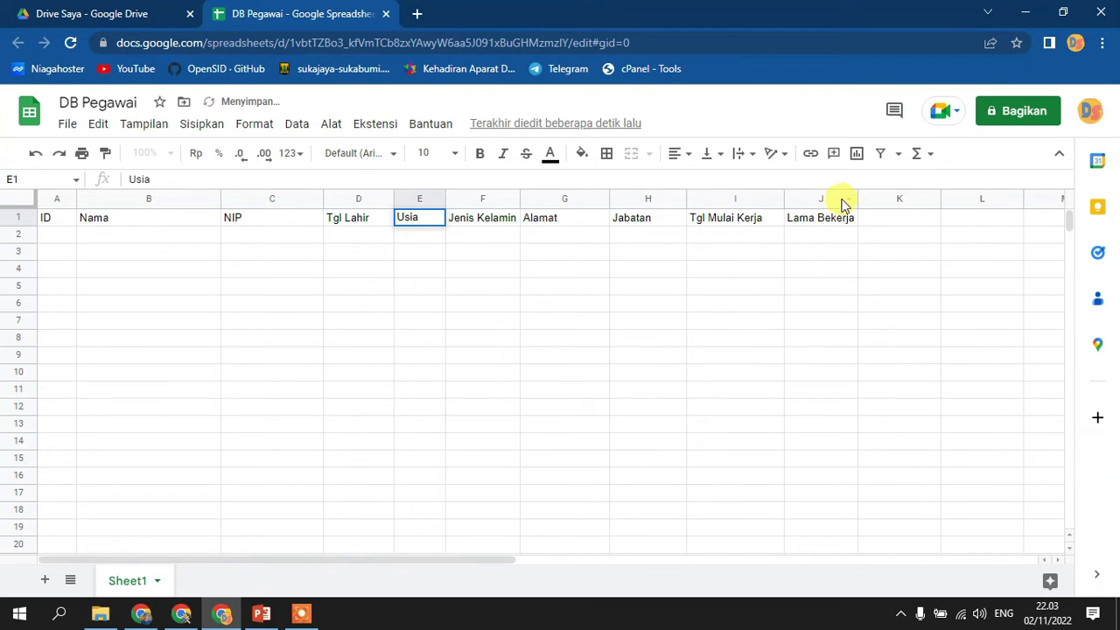
pyautogui.moveTo(858, 195); pyautogui.dragTo(882, 195)
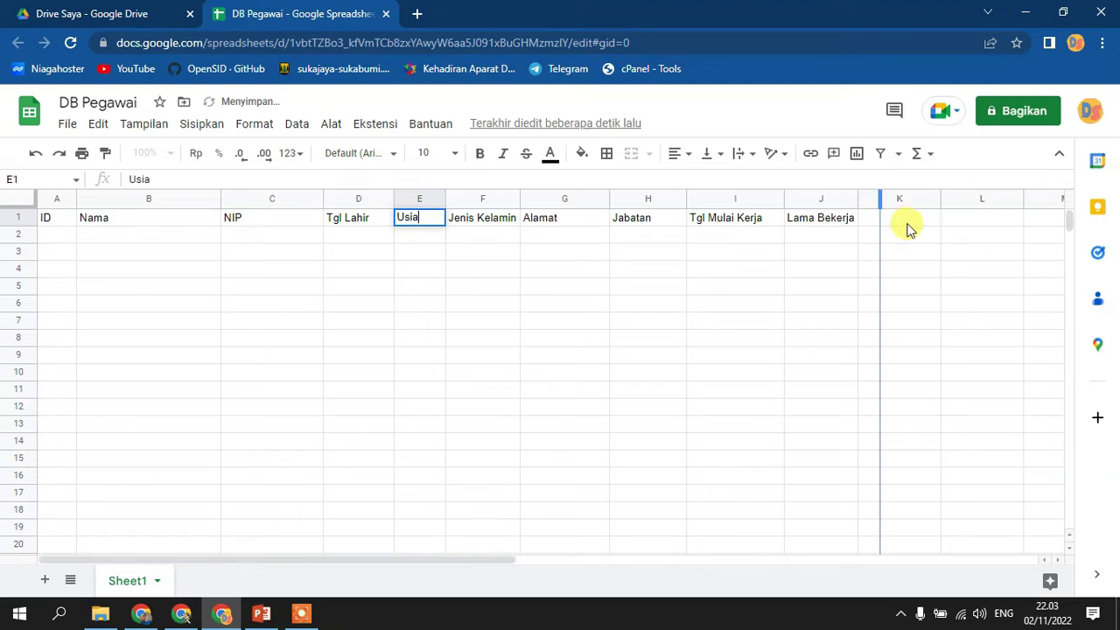
# - Widen Lama Bekerja and add an 'NIK' header in K1
pyautogui.click(912, 225)
pyautogui.write('NIK')
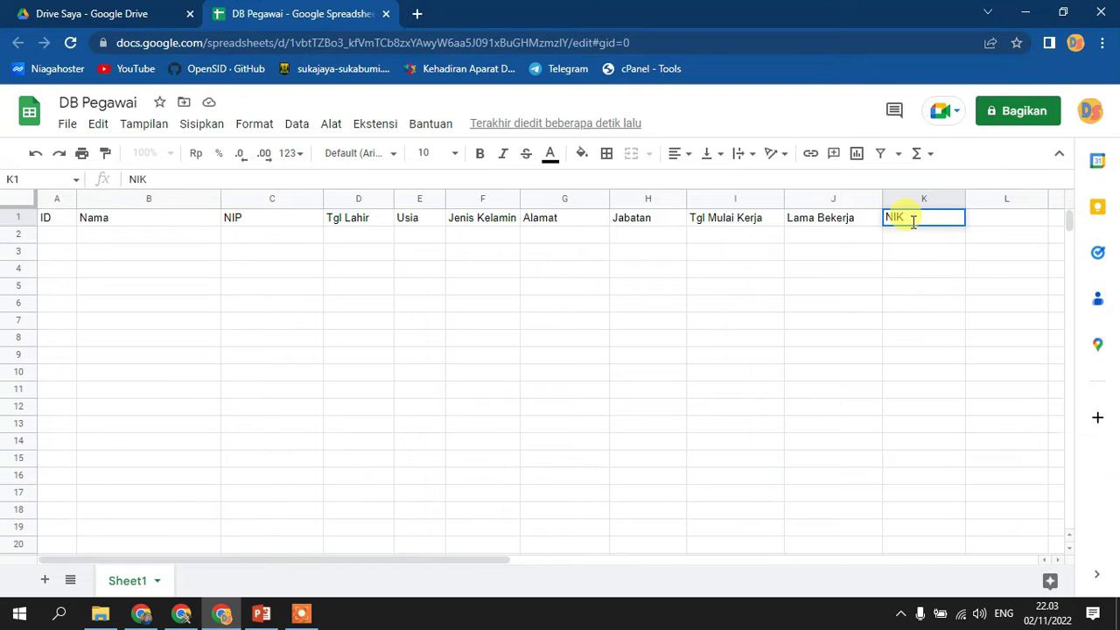
pyautogui.press('Return')
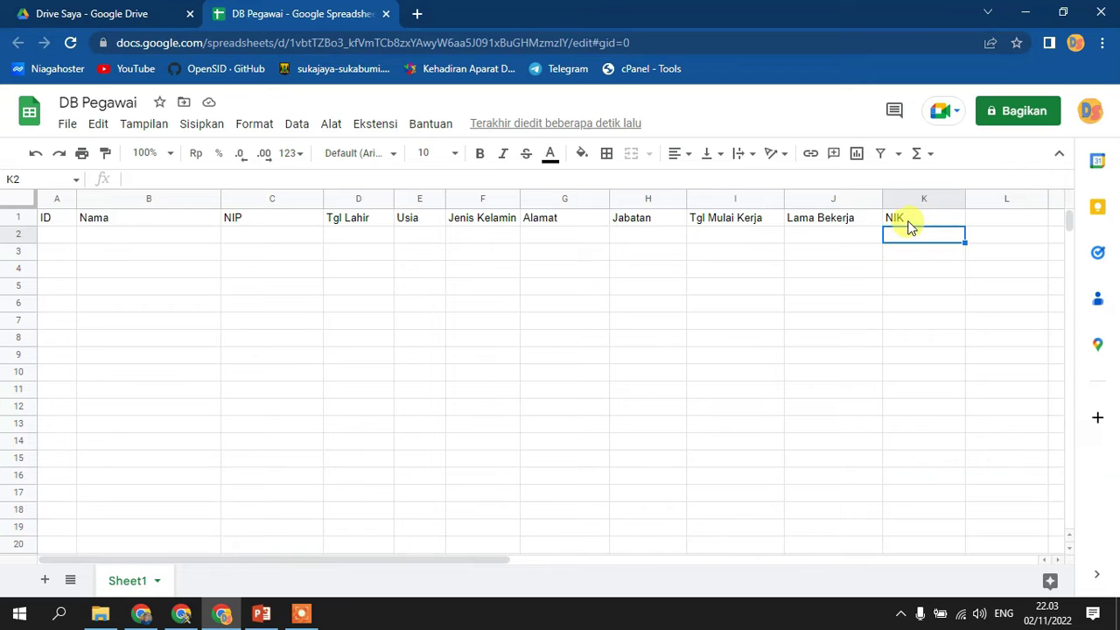
# - Move the NIK column into F beside Usia, then test dragging cell contents and delete the test text
pyautogui.click(924, 198)
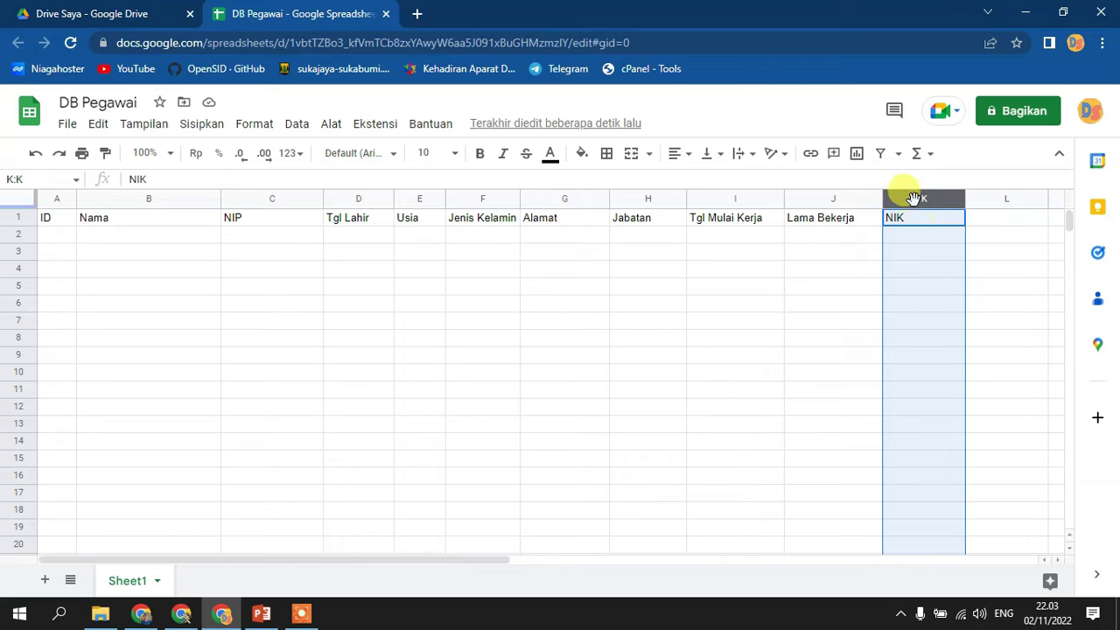
pyautogui.moveTo(919, 199); pyautogui.dragTo(690, 438)
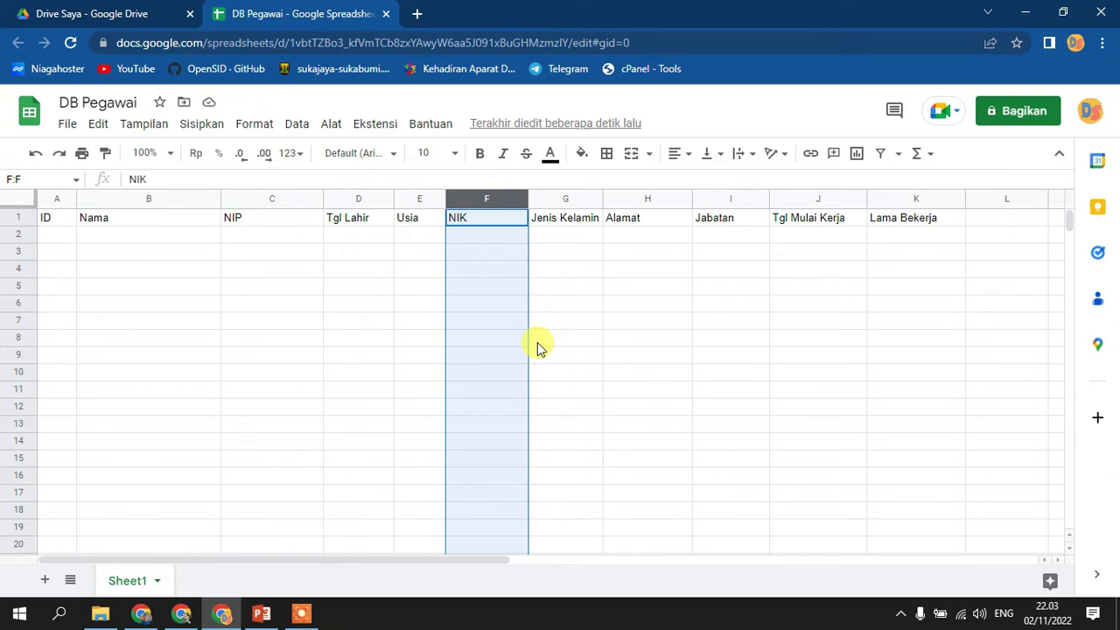
pyautogui.click(265, 255)
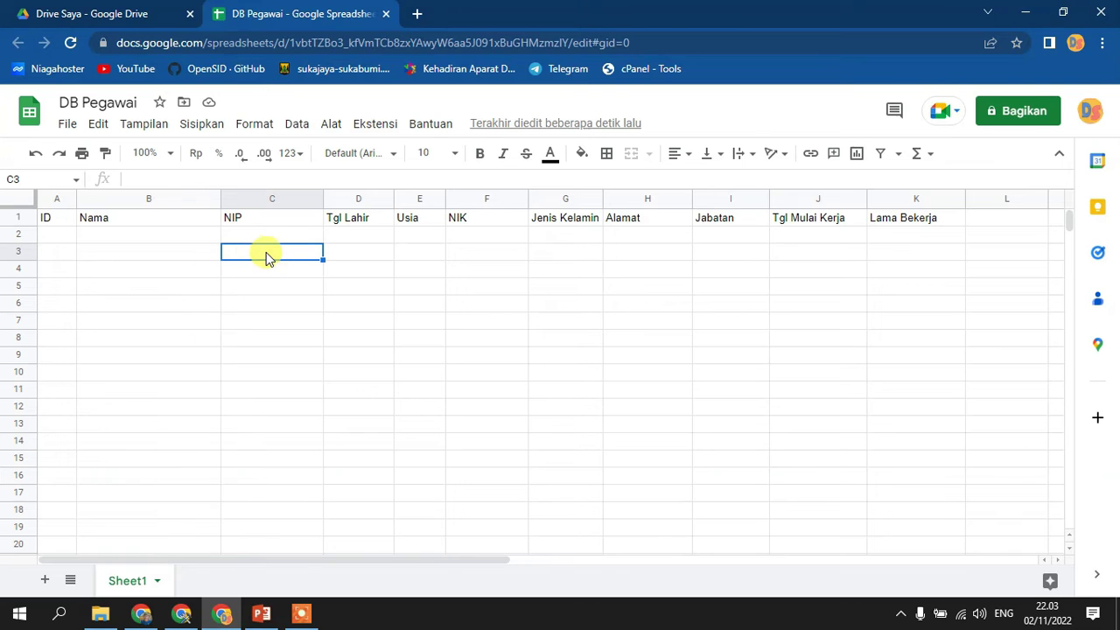
pyautogui.click(266, 244)
pyautogui.moveTo(263, 242); pyautogui.dragTo(679, 311)
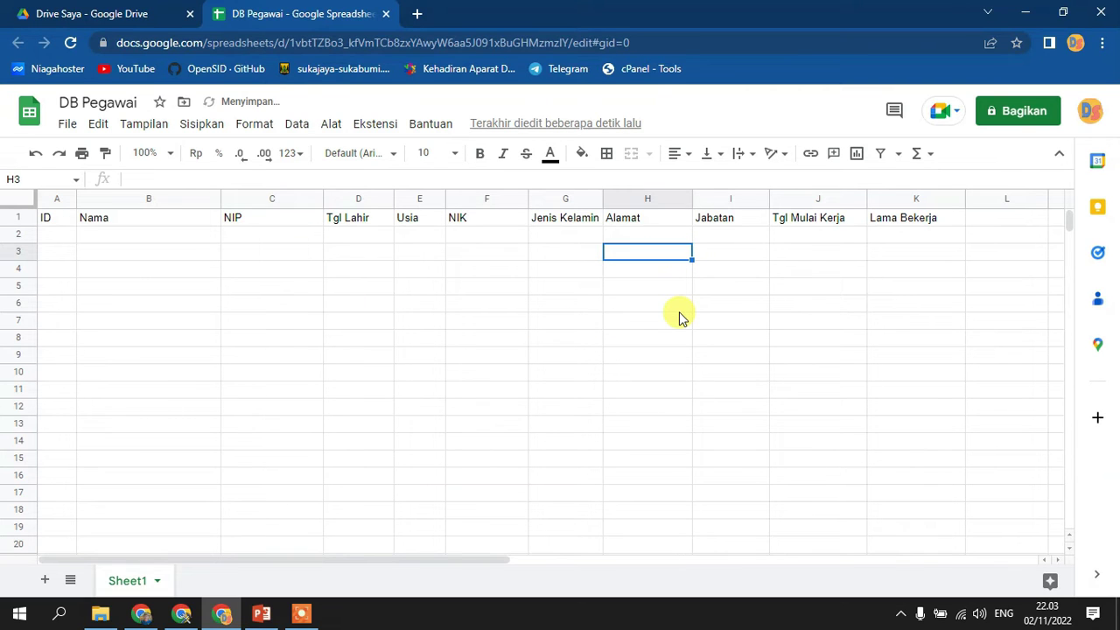
pyautogui.write('sdfasdf')
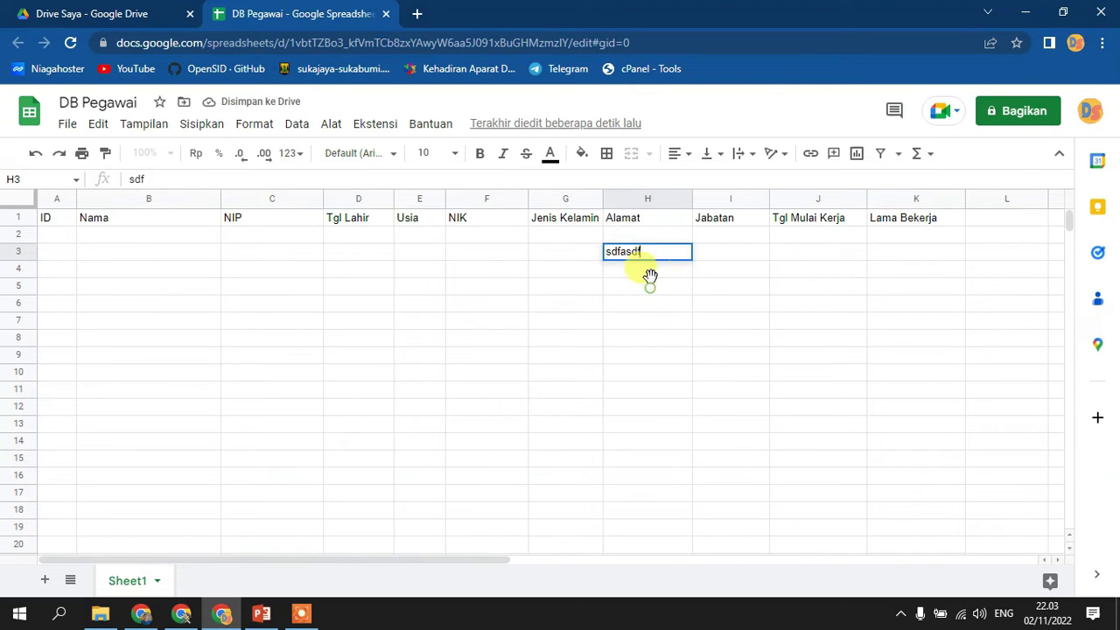
pyautogui.press('Return')
pyautogui.click(653, 256)
pyautogui.moveTo(653, 256); pyautogui.dragTo(115, 267)
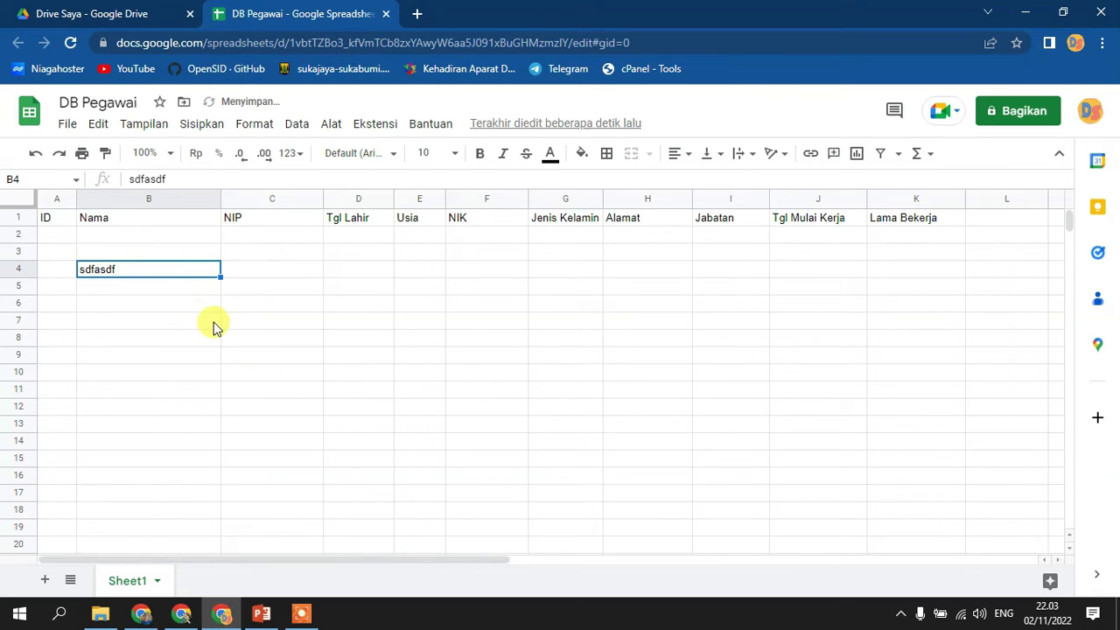
pyautogui.press('Delete')
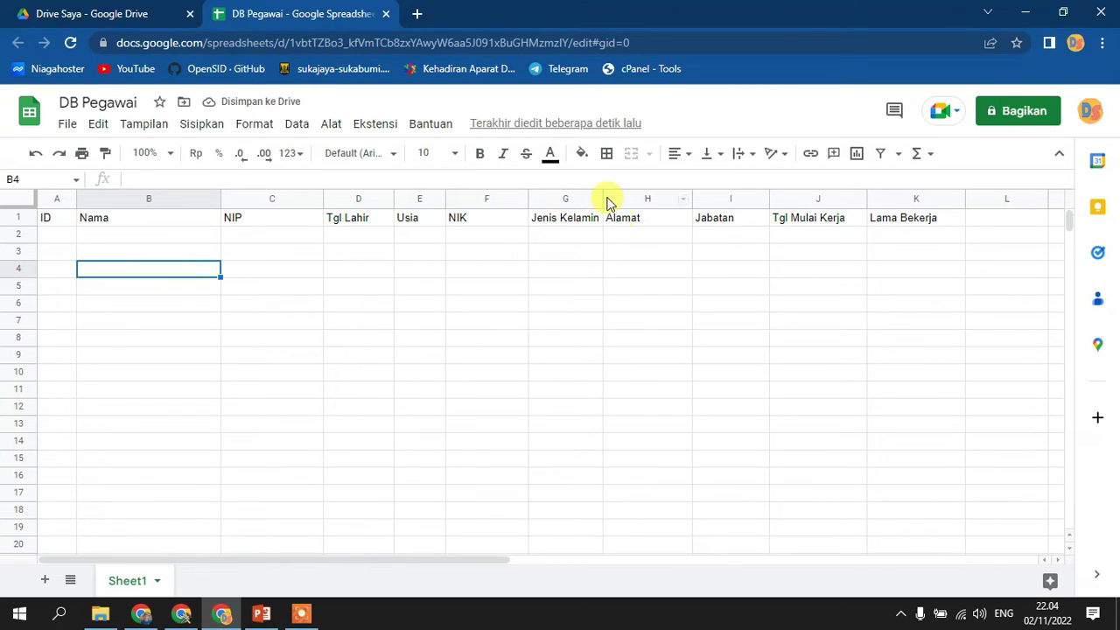
# - Narrow column G and wrap the 'Jenis Kelamin' header onto two lines
pyautogui.moveTo(603, 198); pyautogui.dragTo(576, 306)
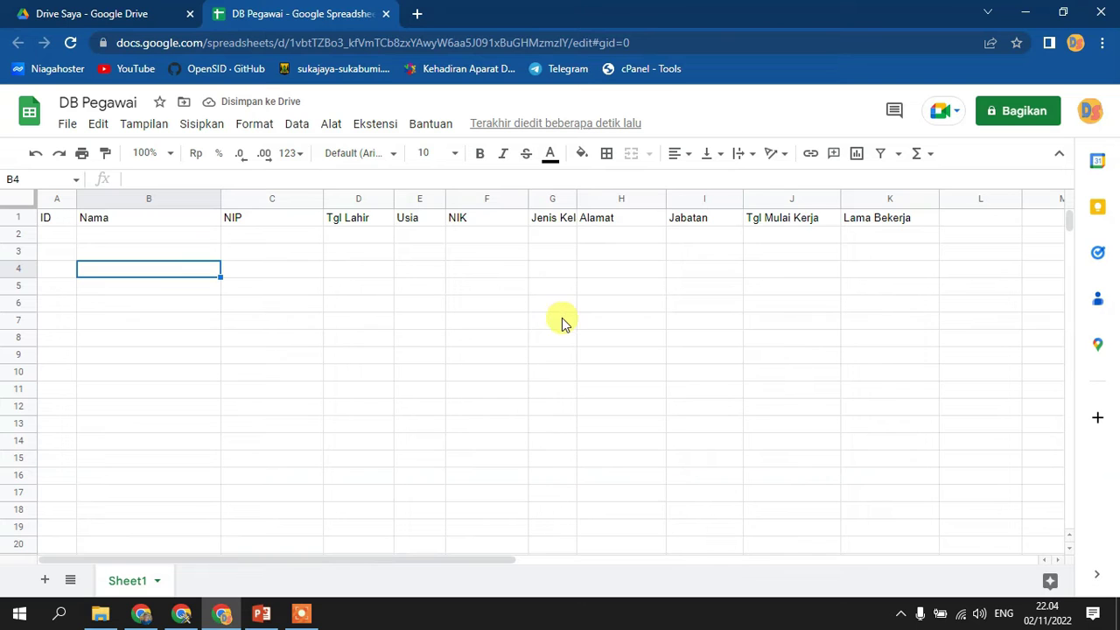
pyautogui.click(556, 222)
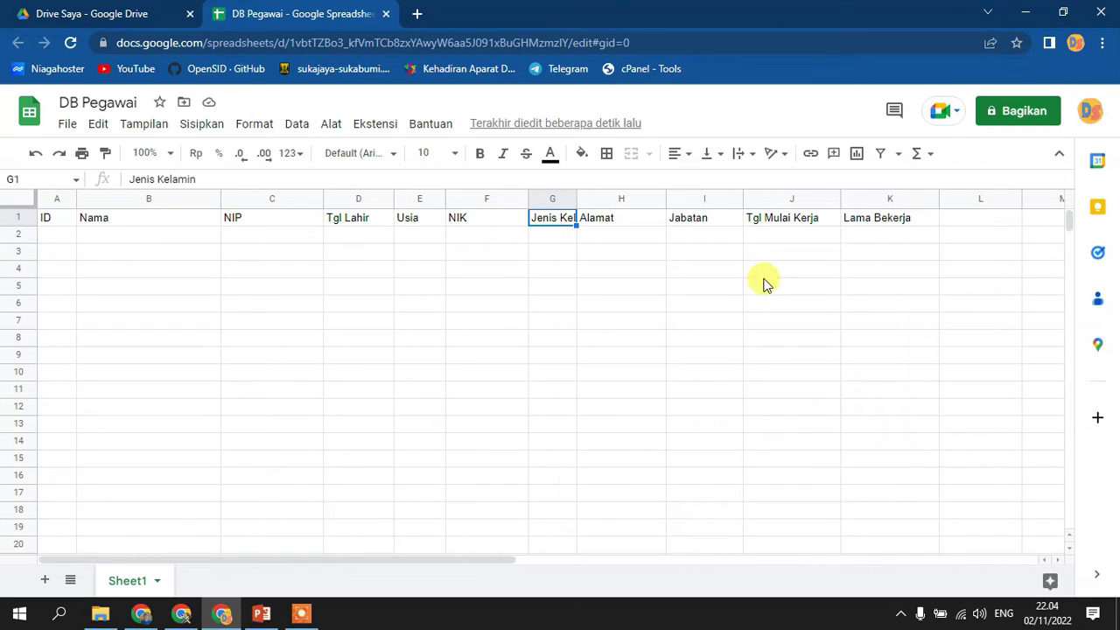
pyautogui.click(741, 157)
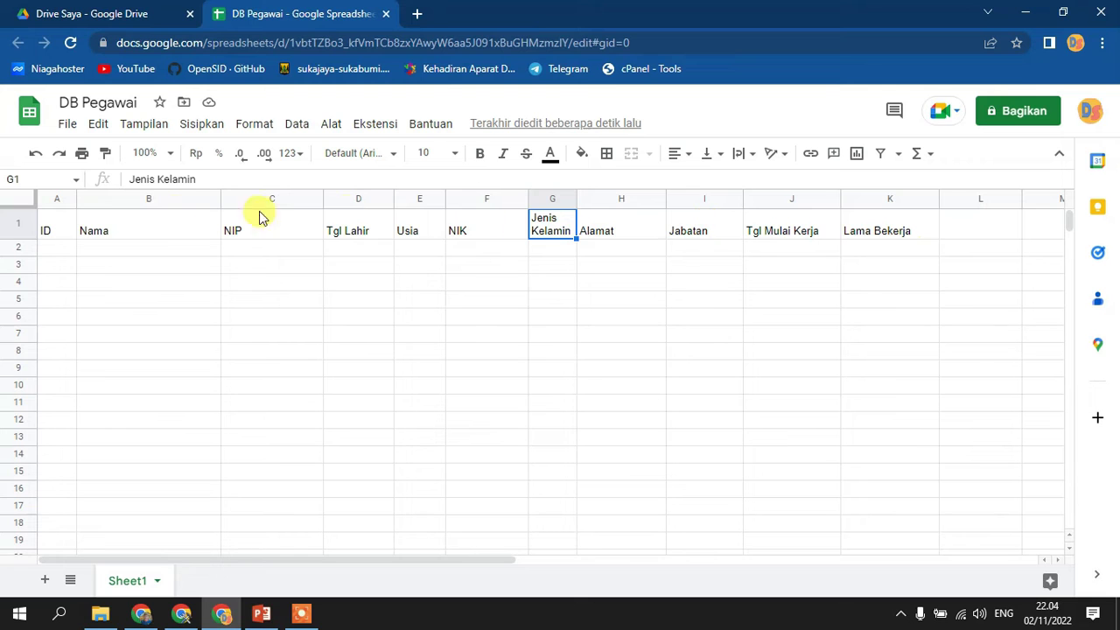
# - Align all row 1 headers to Centre horizontally and Middle vertically
pyautogui.click(14, 224)
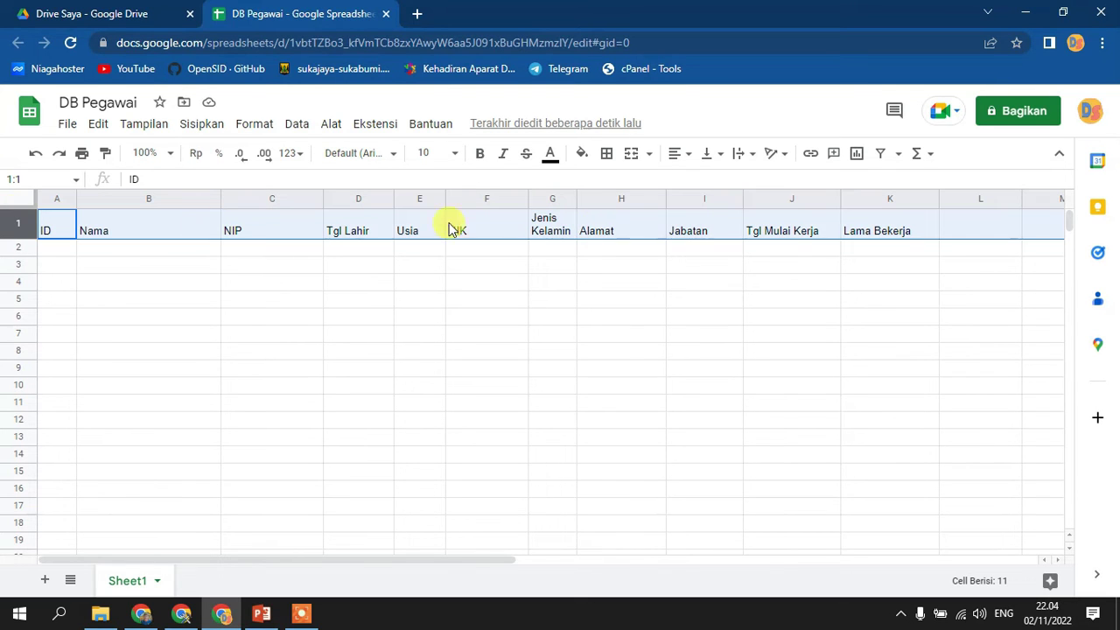
pyautogui.click(681, 163)
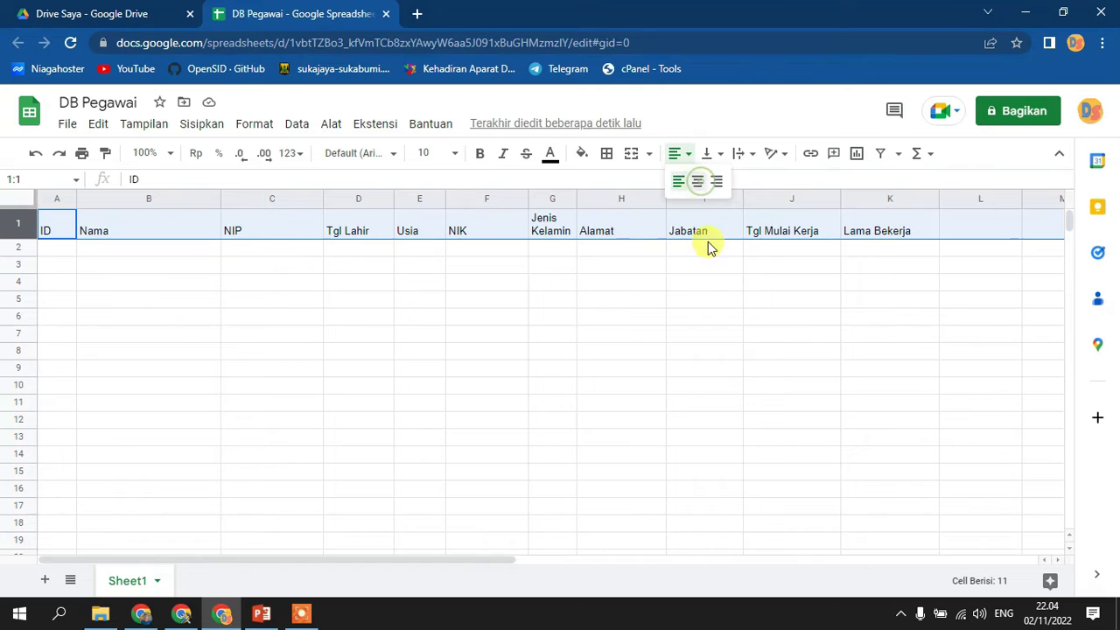
pyautogui.click(696, 183)
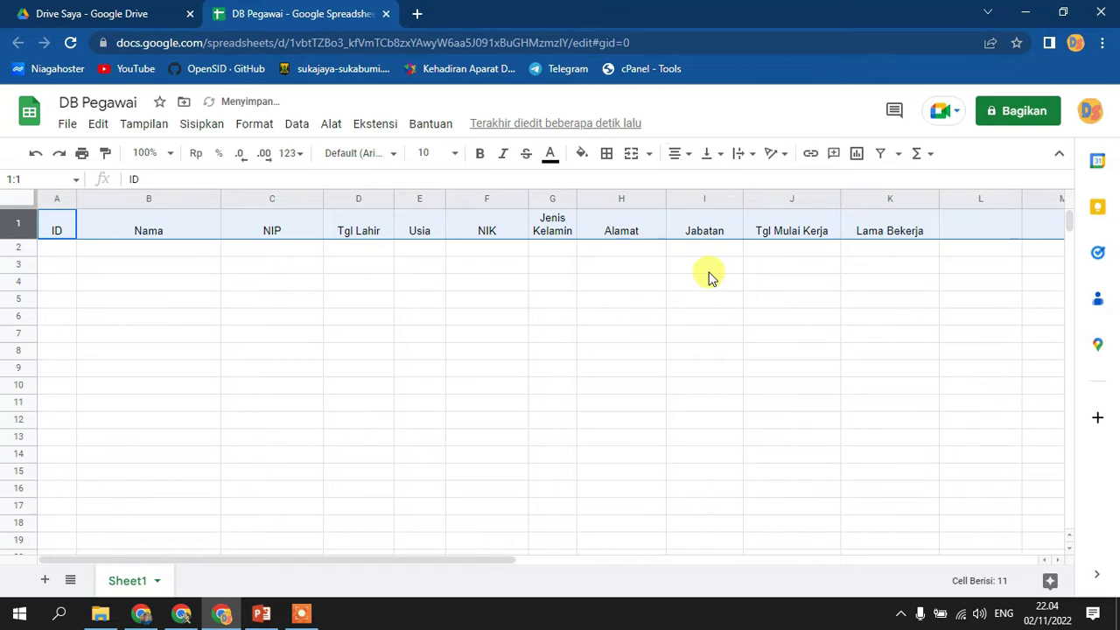
pyautogui.click(709, 160)
pyautogui.click(727, 182)
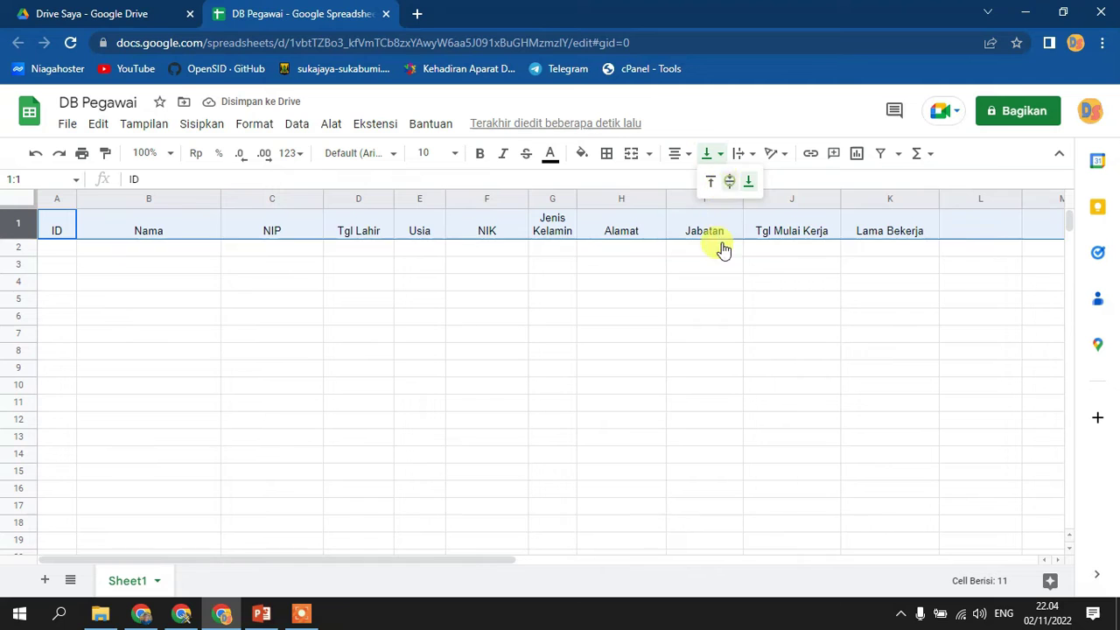
pyautogui.click(690, 337)
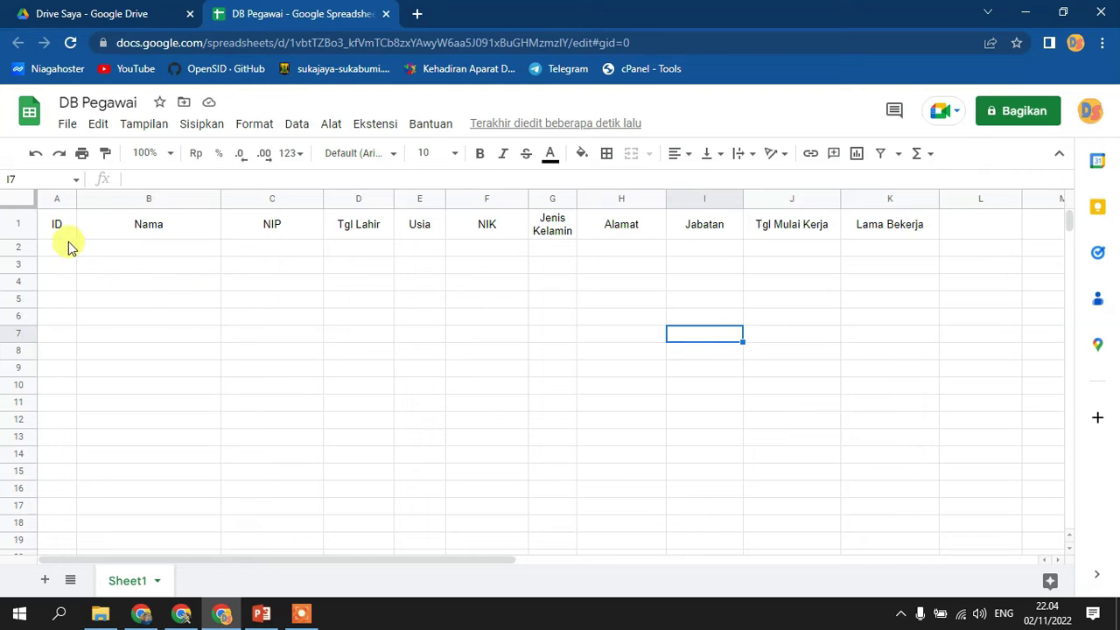
pyautogui.moveTo(64, 221); pyautogui.dragTo(924, 225)
# - Give header cells A1:K1 a black fill and white text colour
pyautogui.click(582, 153)
pyautogui.click(588, 211)
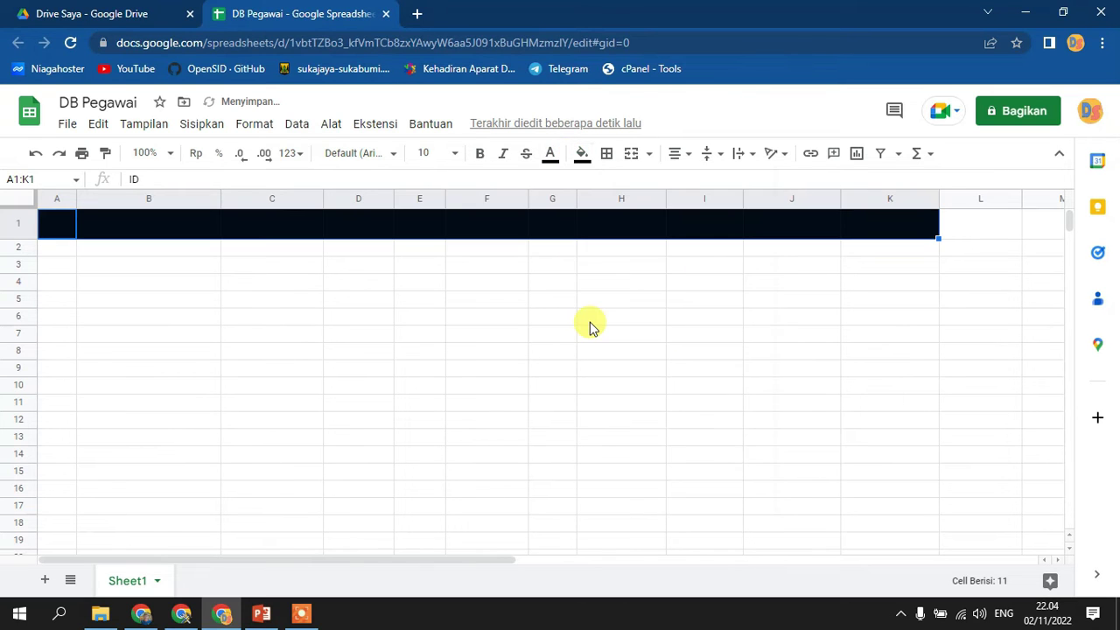
pyautogui.click(590, 325)
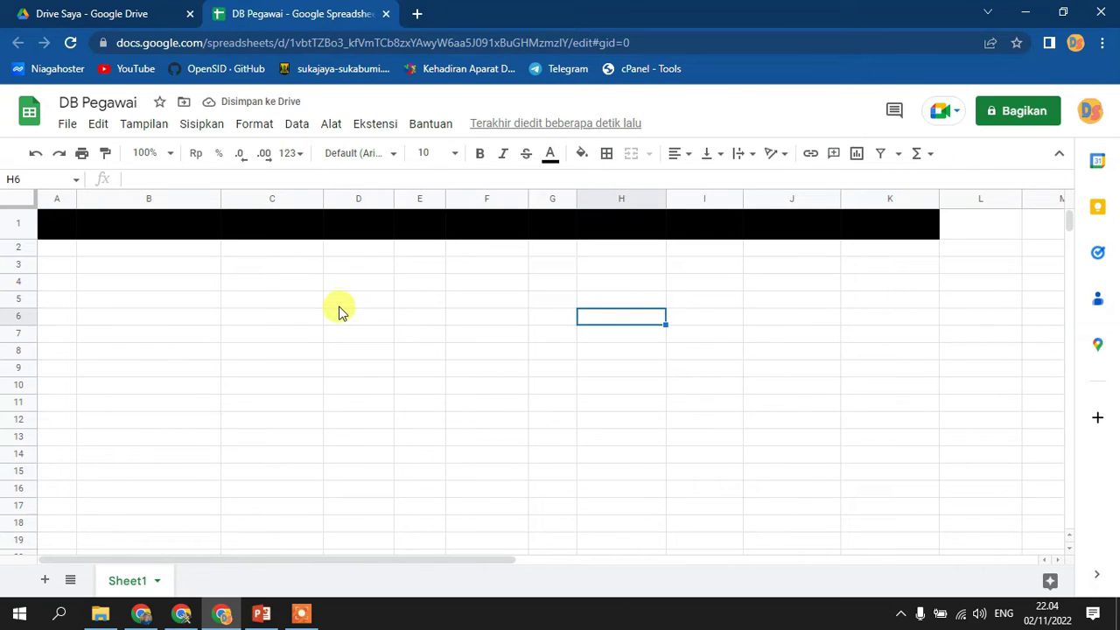
pyautogui.click(62, 223)
pyautogui.moveTo(118, 228); pyautogui.dragTo(893, 237)
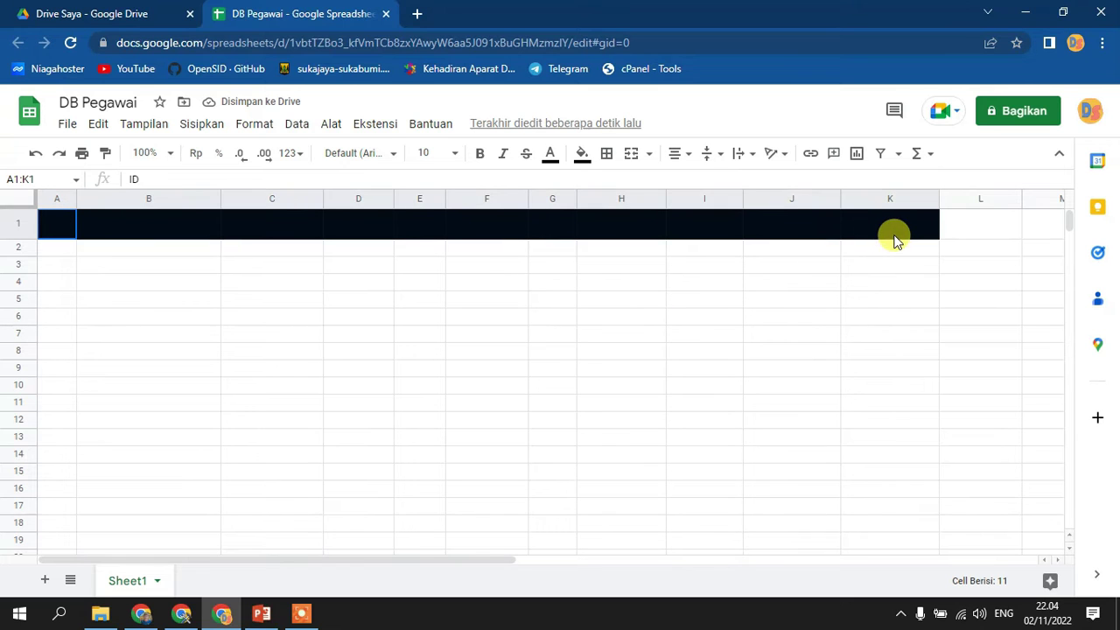
pyautogui.click(550, 160)
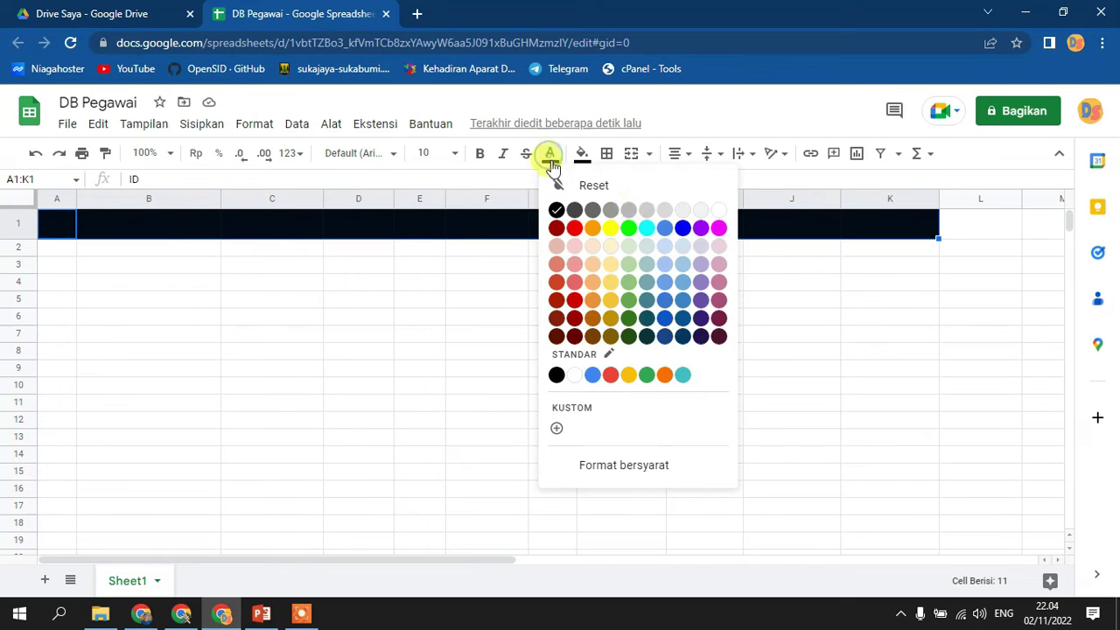
pyautogui.click(722, 212)
pyautogui.click(597, 322)
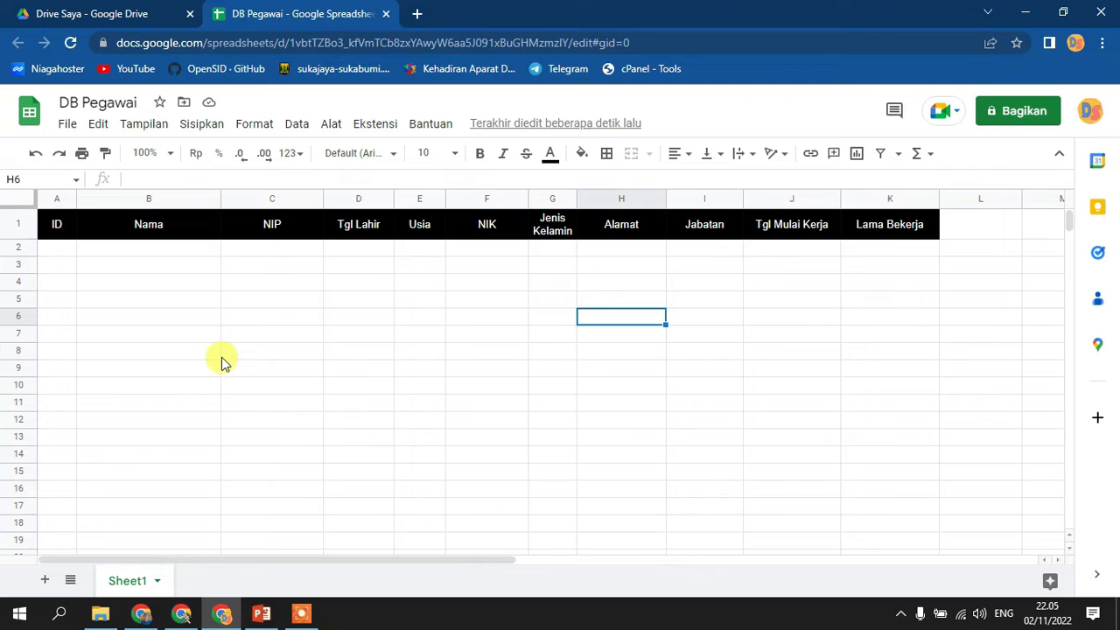
pyautogui.click(57, 256)
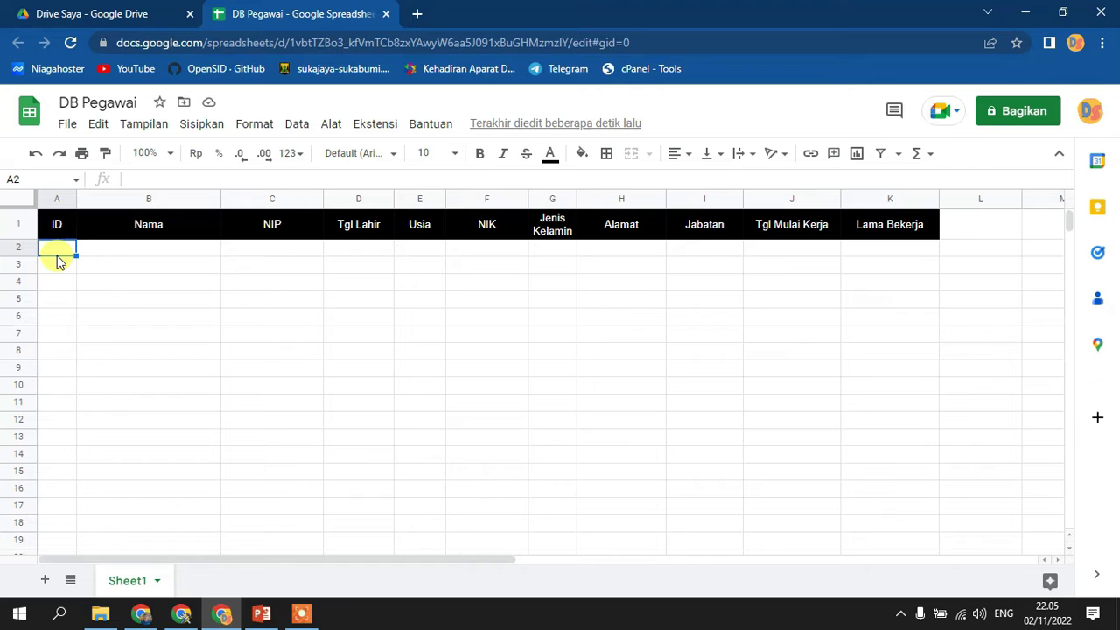
pyautogui.click(265, 248)
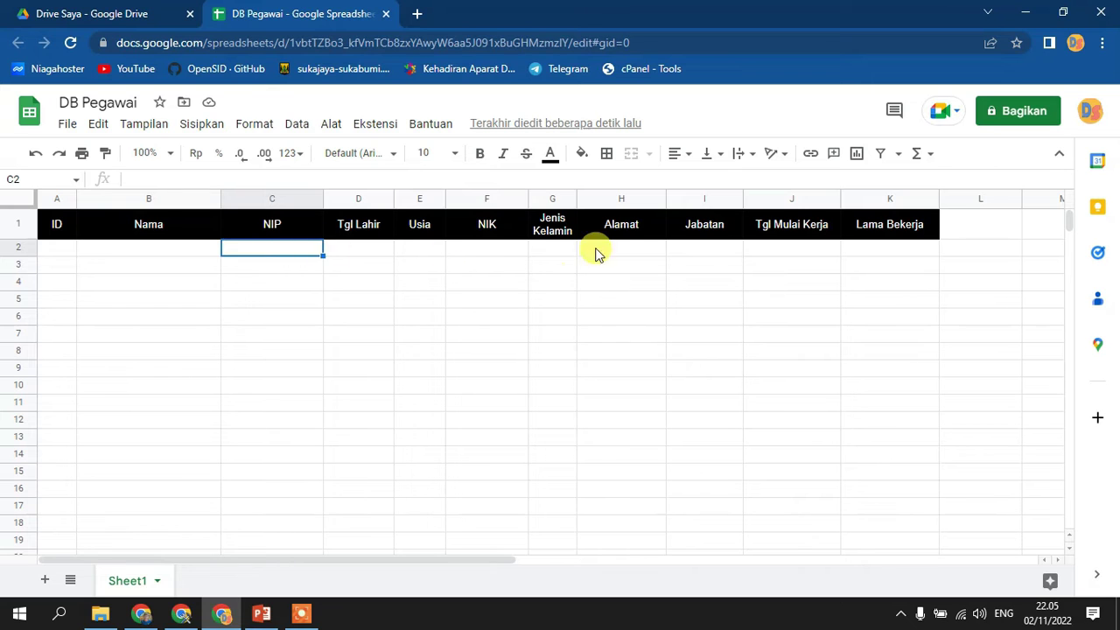
pyautogui.click(490, 263)
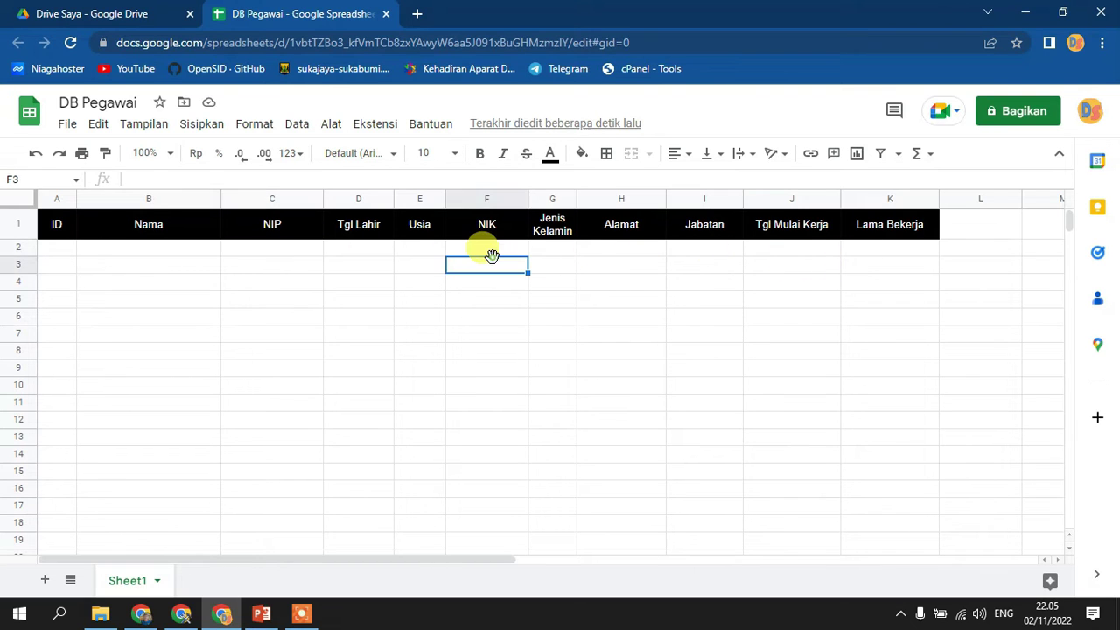
pyautogui.click(492, 252)
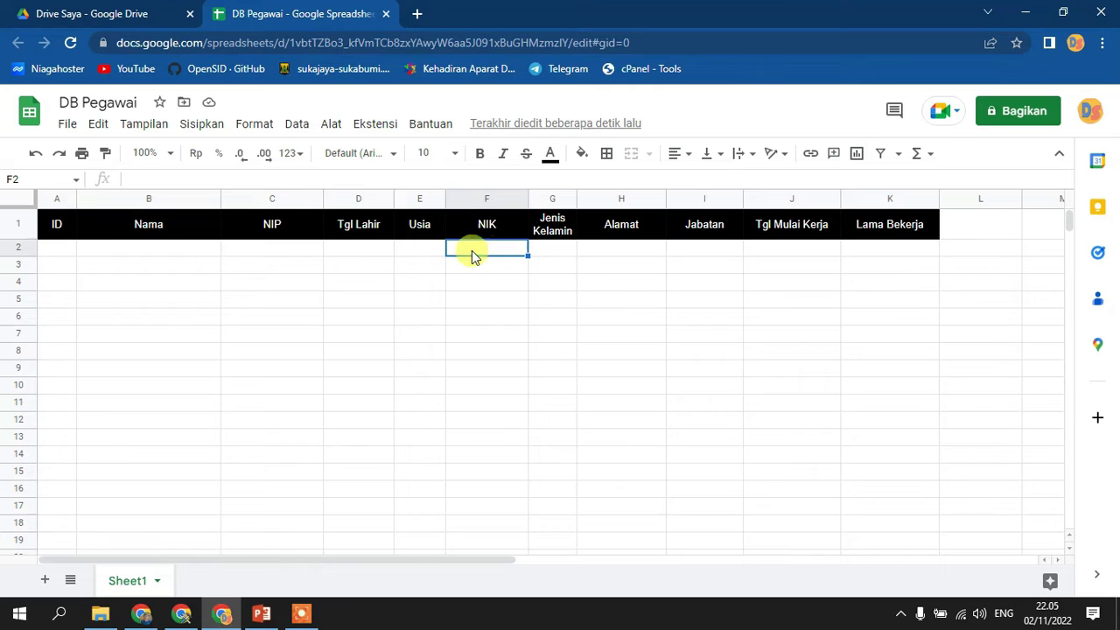
pyautogui.click(58, 254)
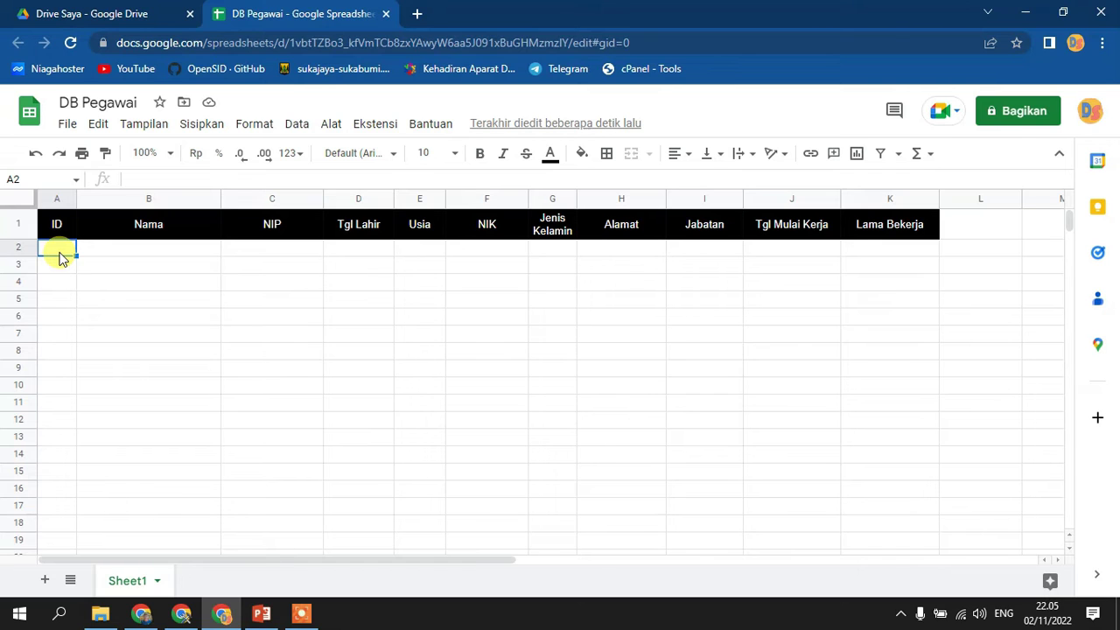
pyautogui.click(55, 199)
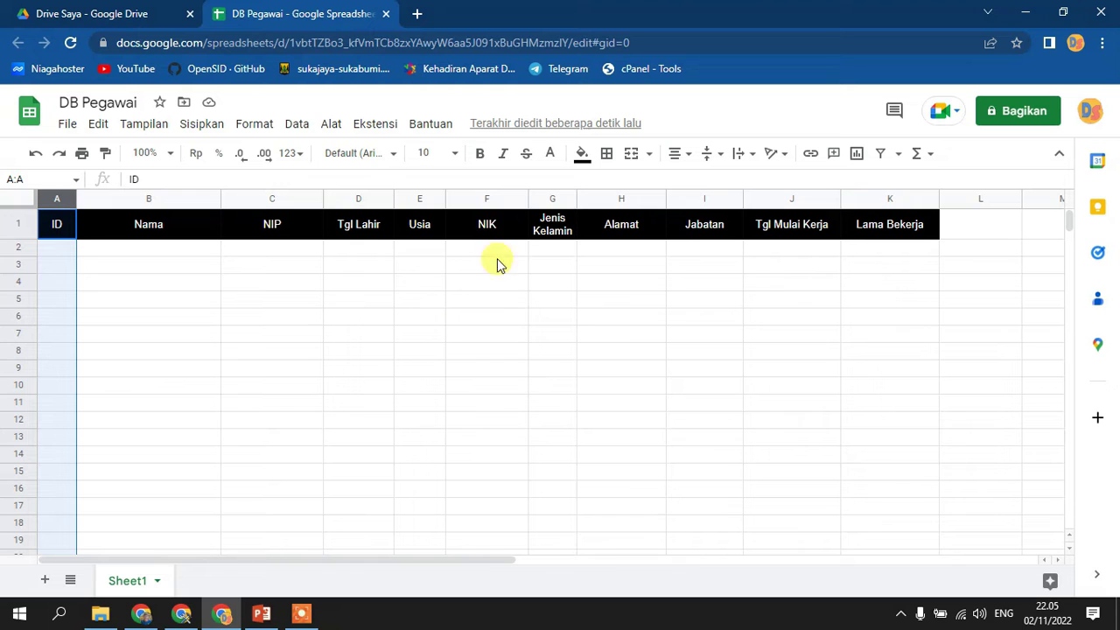
# - Start a data validation rule for the range Sheet1!A2:A
pyautogui.click(329, 126)
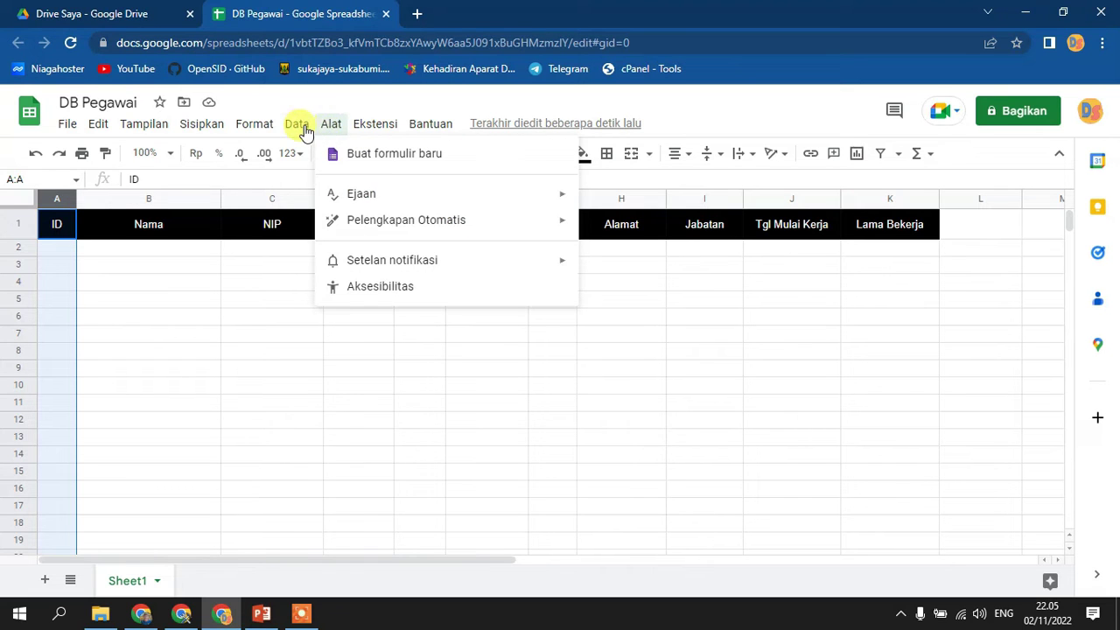
pyautogui.click(299, 127)
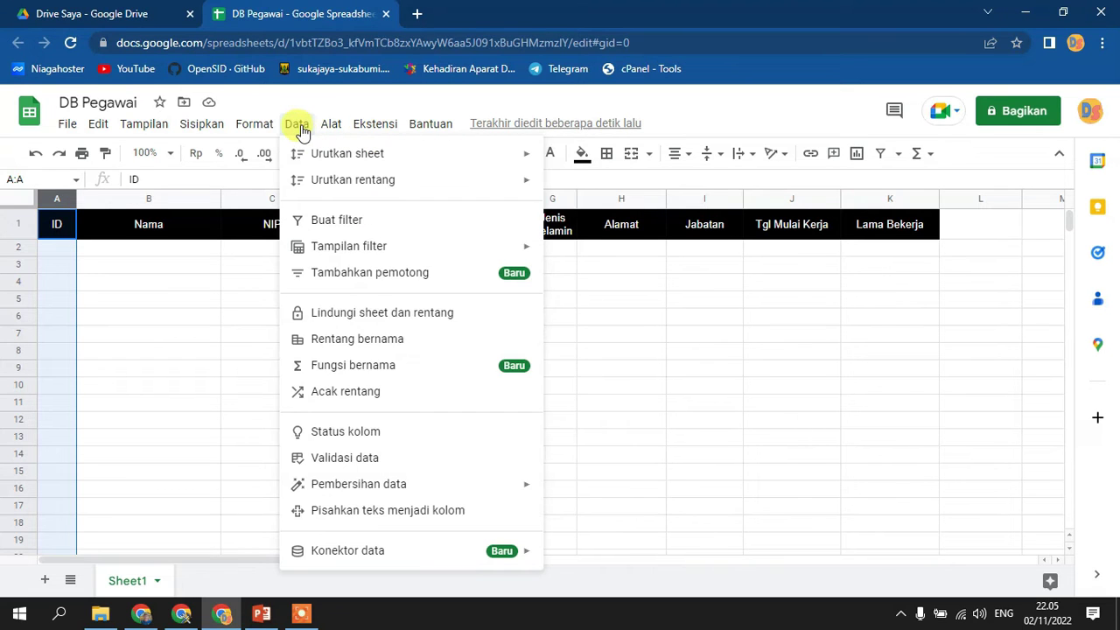
pyautogui.click(354, 461)
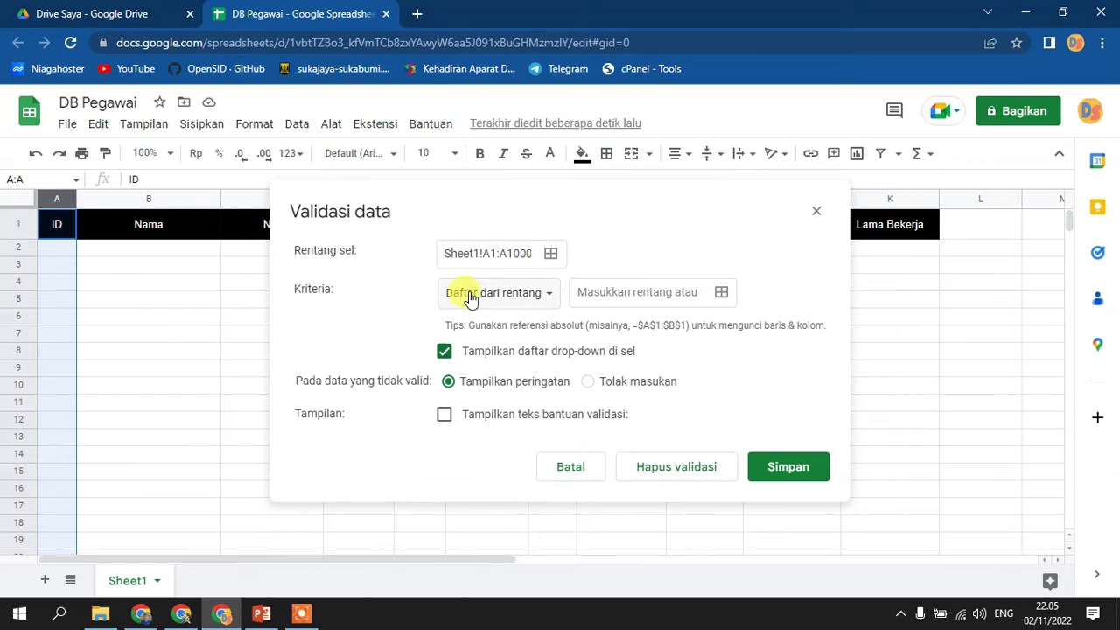
pyautogui.click(551, 254)
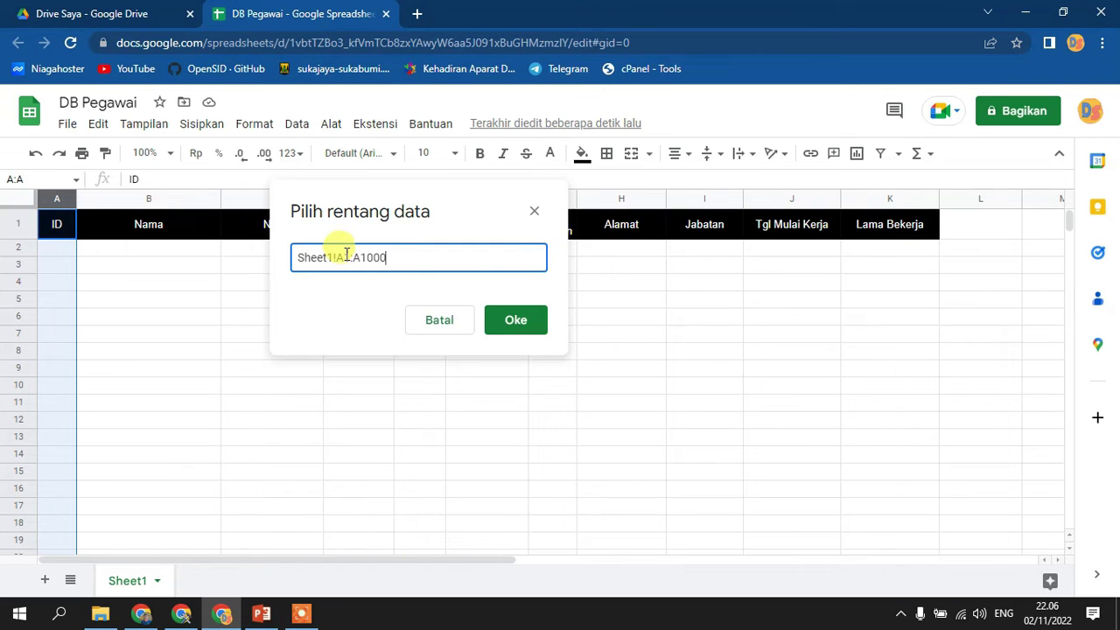
pyautogui.moveTo(341, 252); pyautogui.dragTo(348, 252)
pyautogui.write('2')
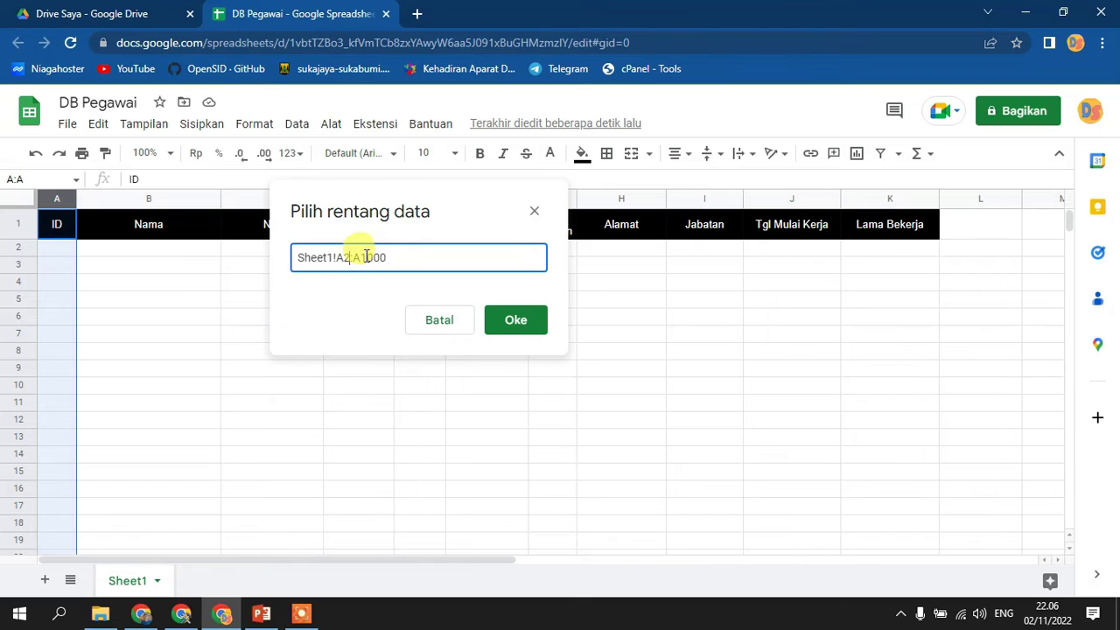
pyautogui.moveTo(361, 256); pyautogui.dragTo(499, 255)
pyautogui.press('BackSpace')
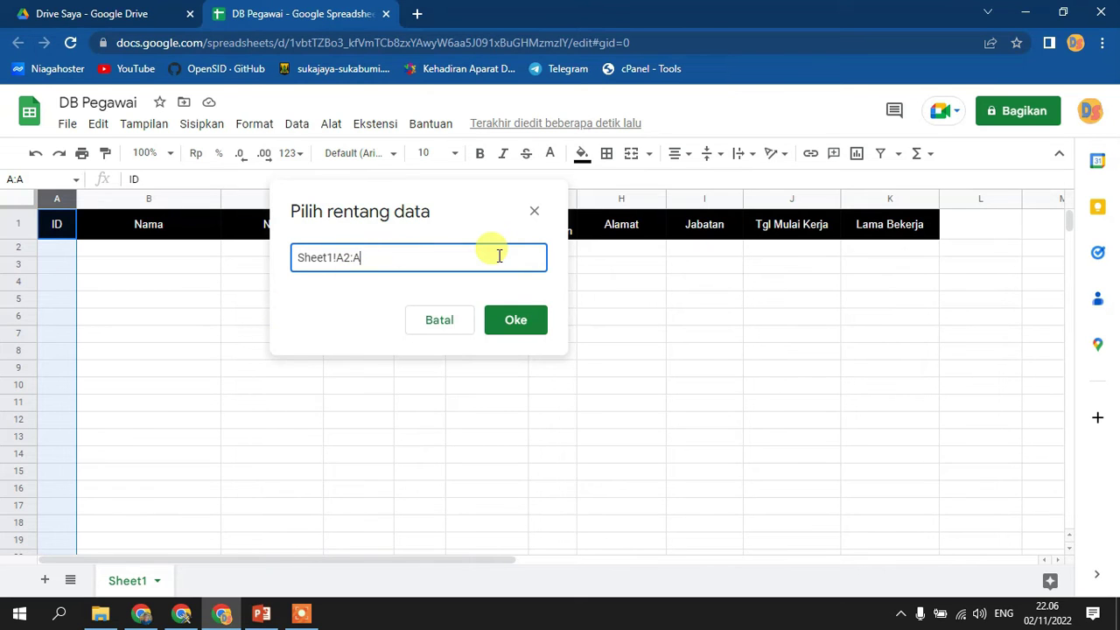
pyautogui.click(518, 320)
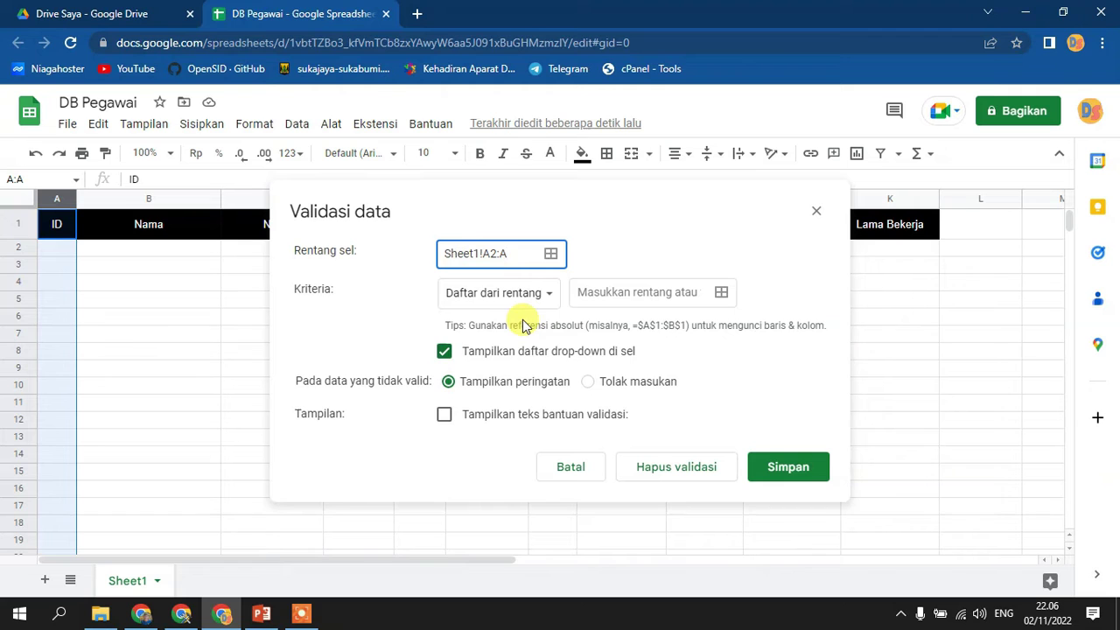
# - Set the criterion to the custom formula =COUNTIF(A:A;A1)=1
pyautogui.click(546, 295)
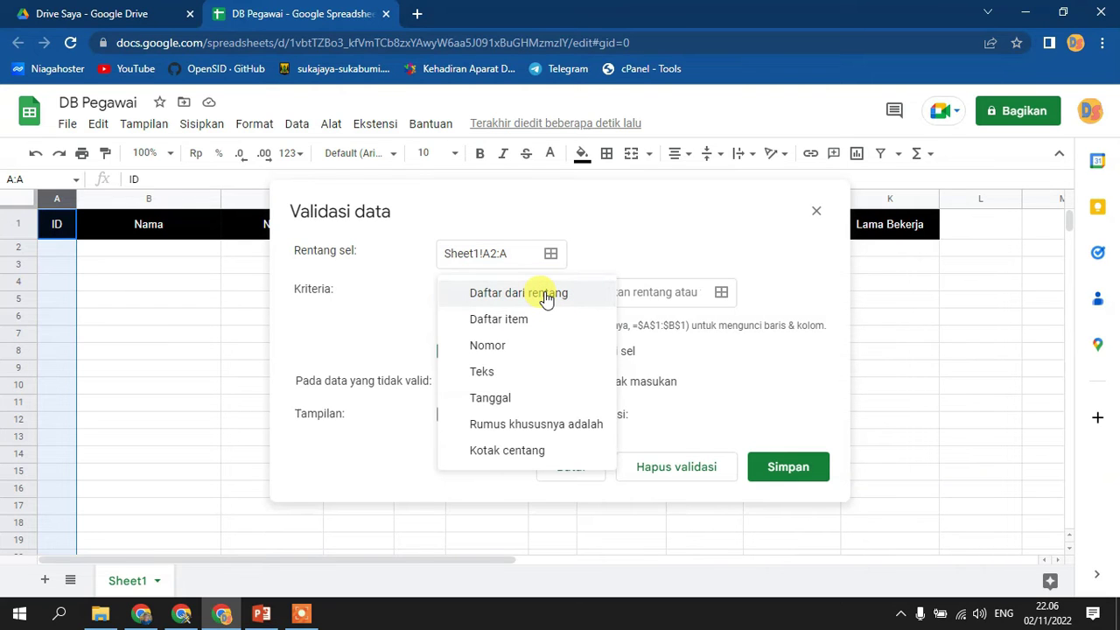
pyautogui.click(558, 424)
pyautogui.click(682, 292)
pyautogui.write('=COUNTIF')
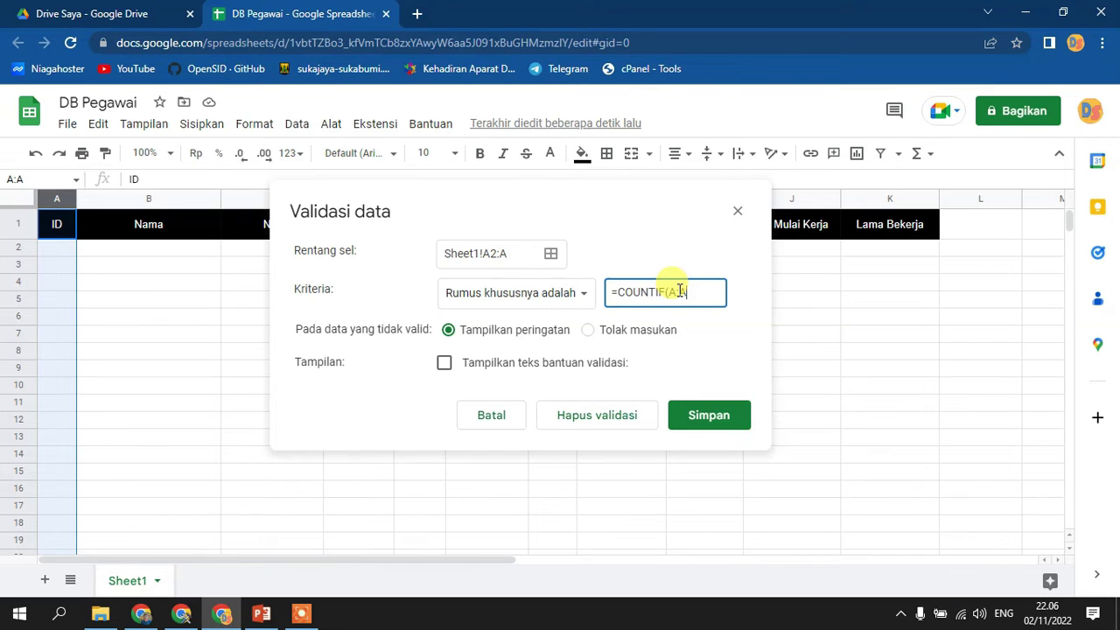
pyautogui.write('(A:A;A1)=1')
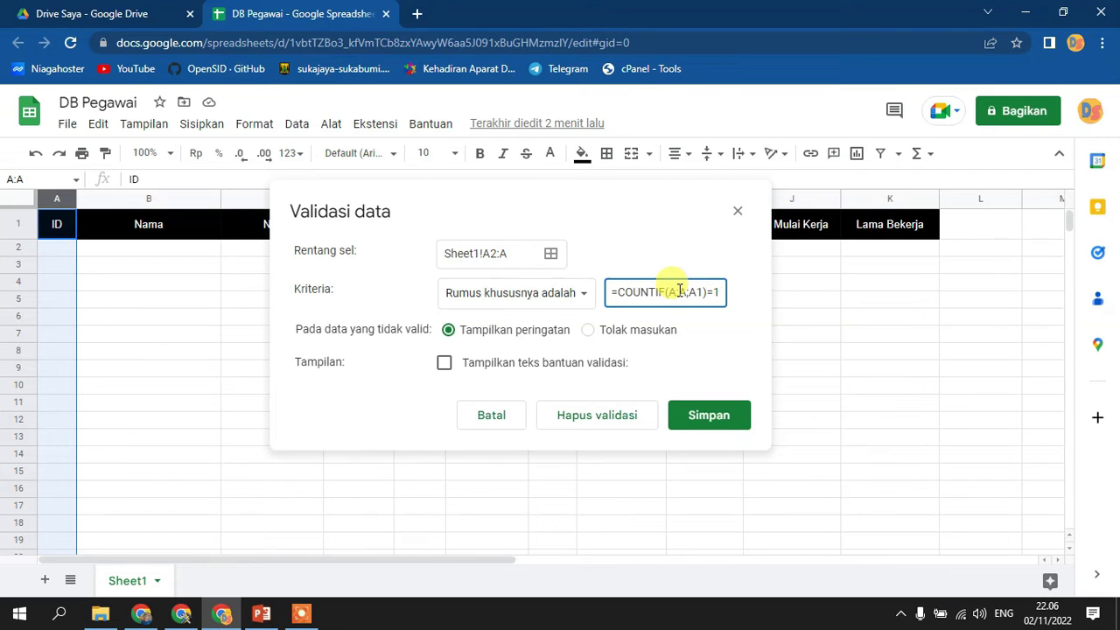
# - Reject invalid input, show help text 'Nomor ini sudah digunakan', and save the rule
pyautogui.click(636, 335)
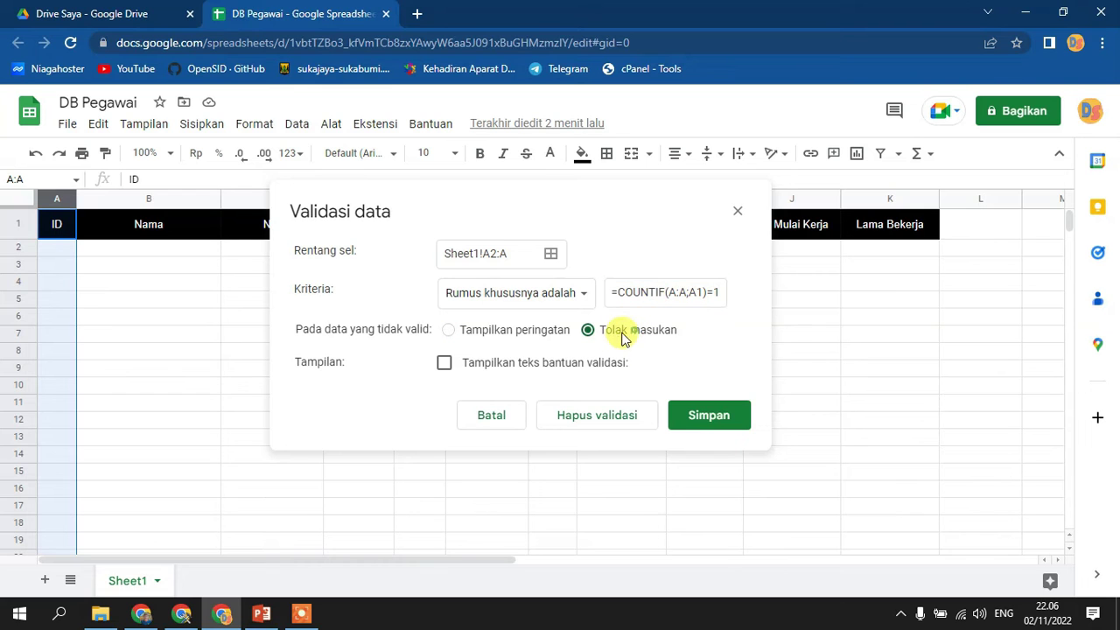
pyautogui.click(604, 364)
pyautogui.click(548, 396)
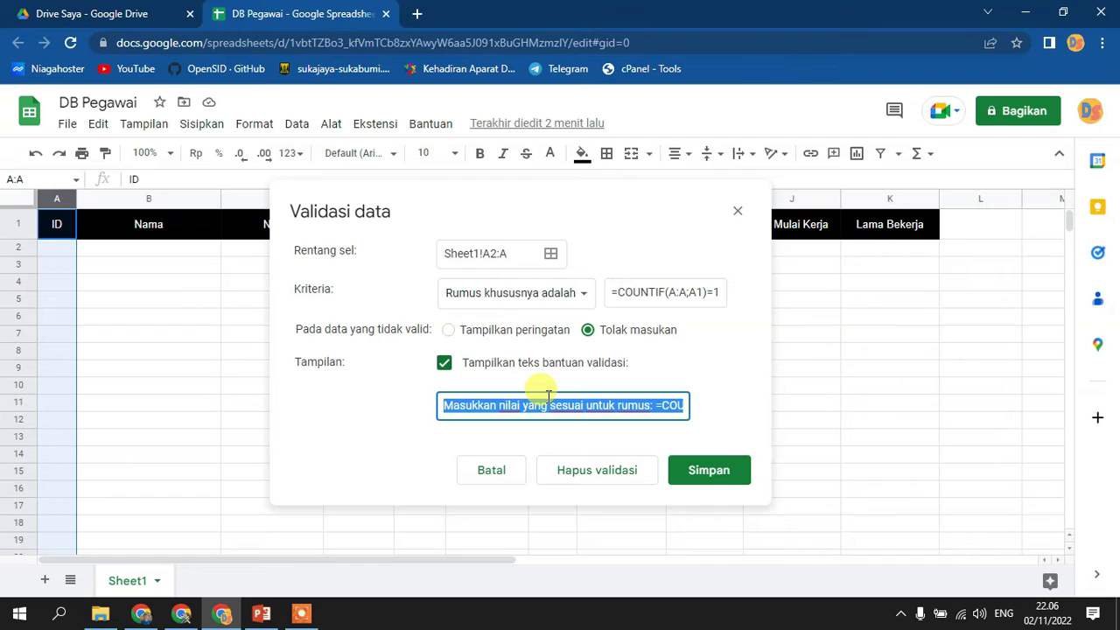
pyautogui.write('n')
pyautogui.press('BackSpace')
pyautogui.press('BackSpace')
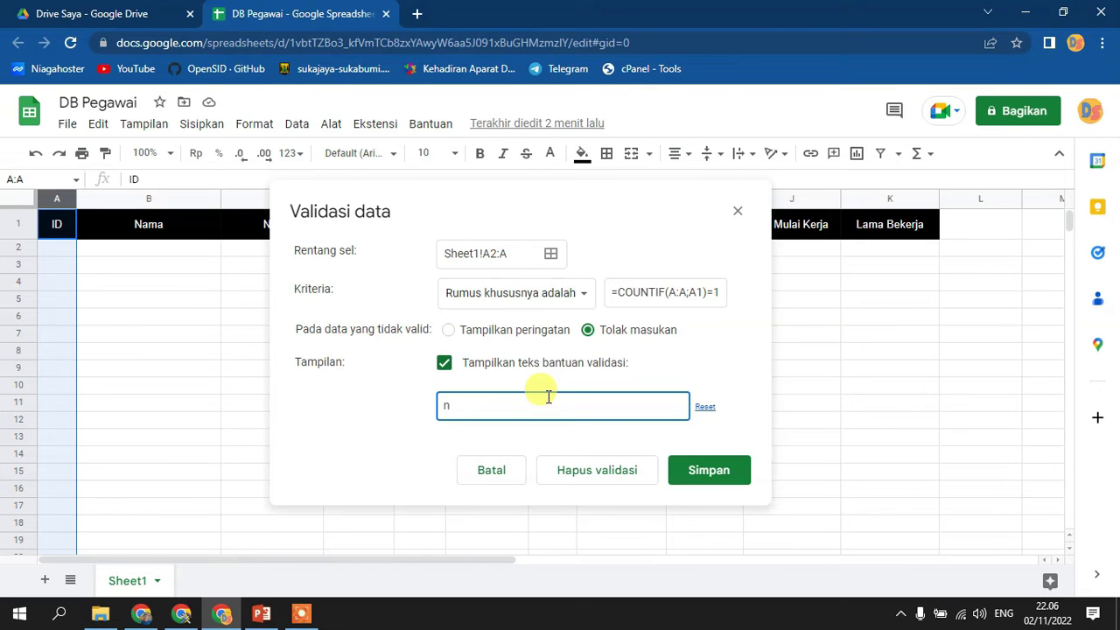
pyautogui.write('Nomor ini sudah digunakan')
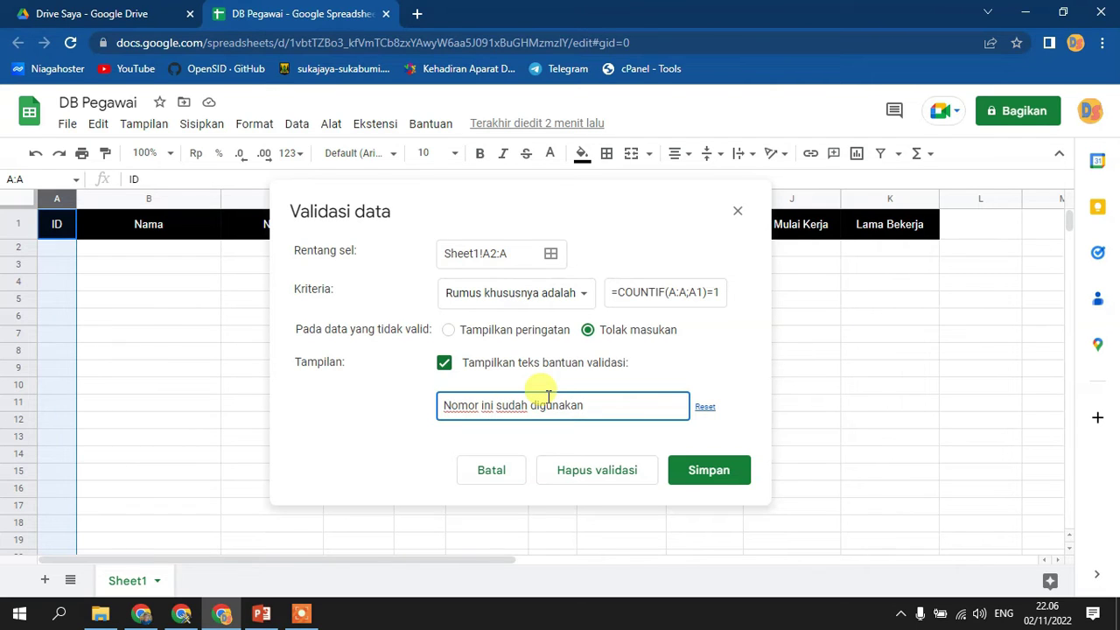
pyautogui.click(691, 471)
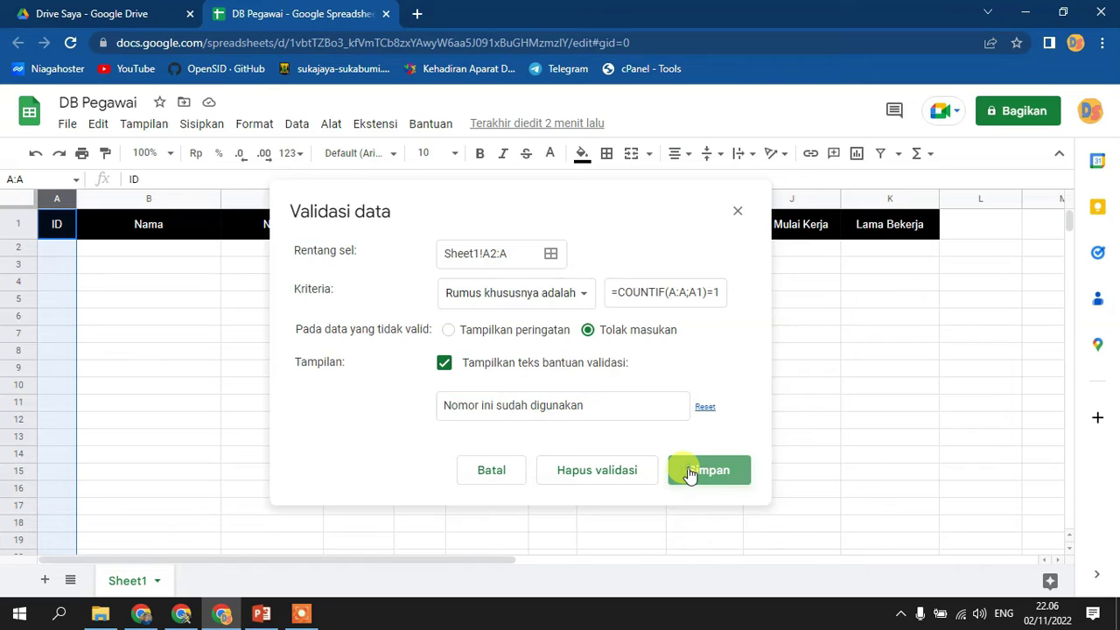
# - Enter IDs 1 and 2 in A2:A3 and confirm a duplicate ID is rejected with the 'Ada masalah' alert
pyautogui.click(366, 367)
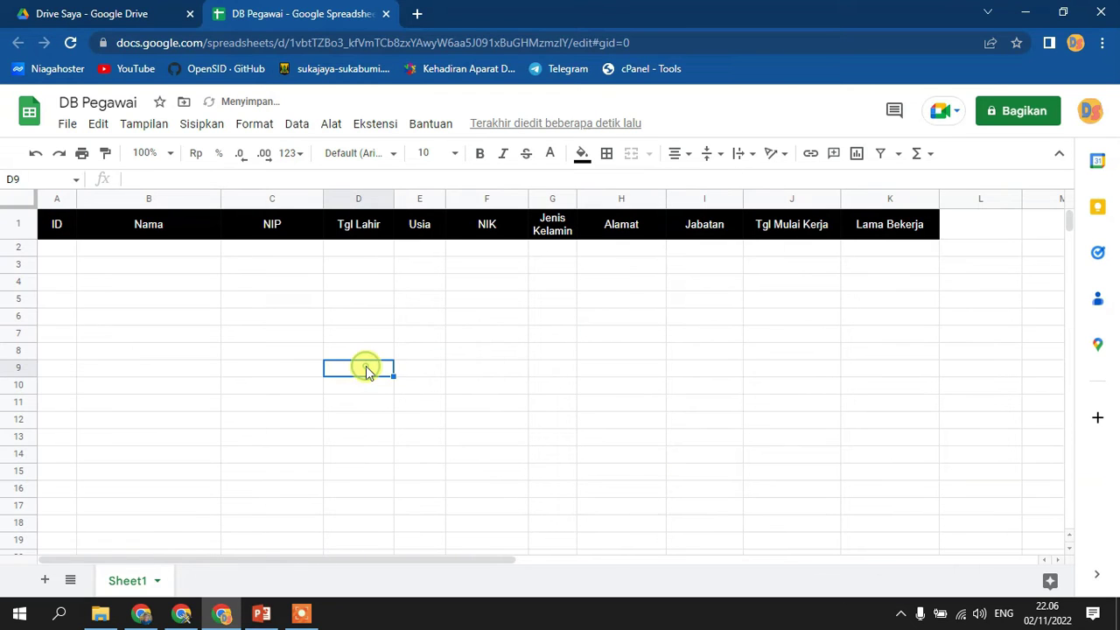
pyautogui.click(51, 250)
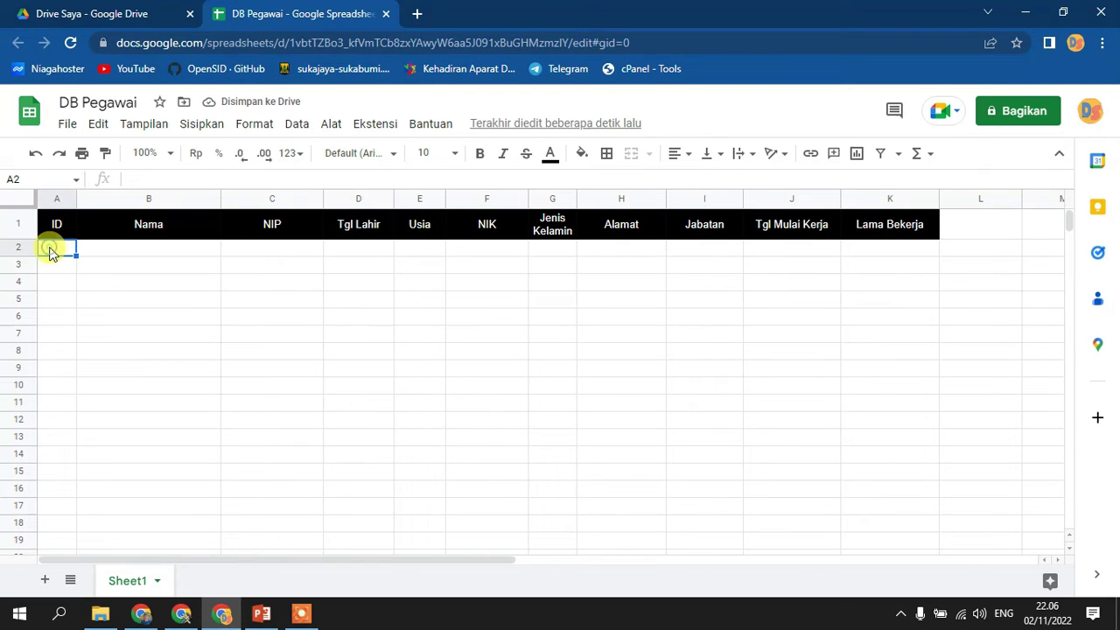
pyautogui.write('1')
pyautogui.press('Return')
pyautogui.write('2')
pyautogui.press('Return')
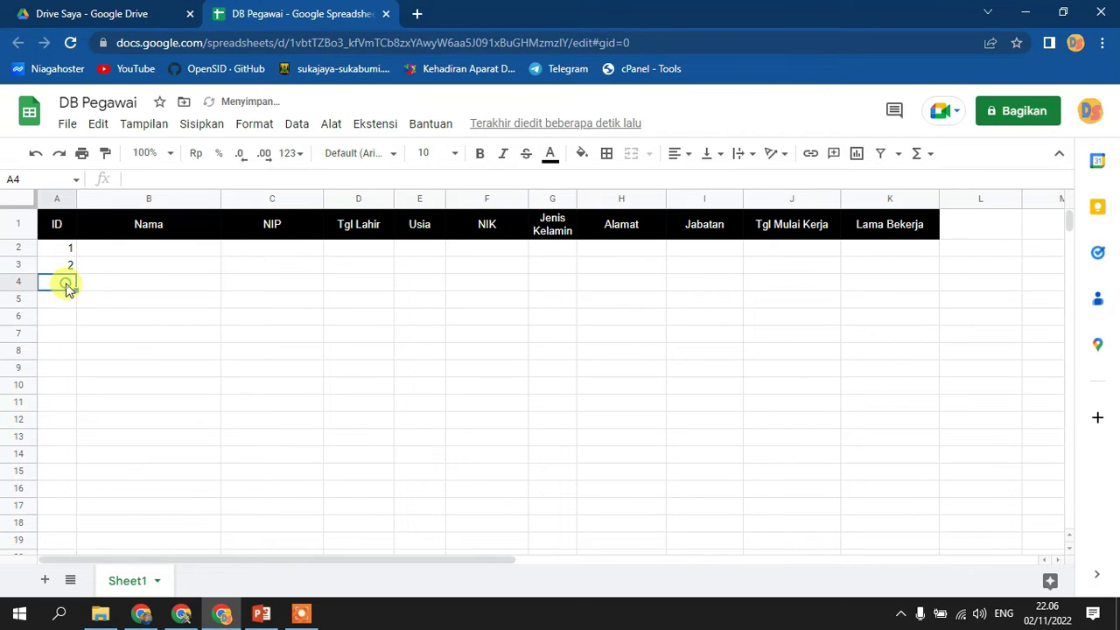
pyautogui.click(86, 321)
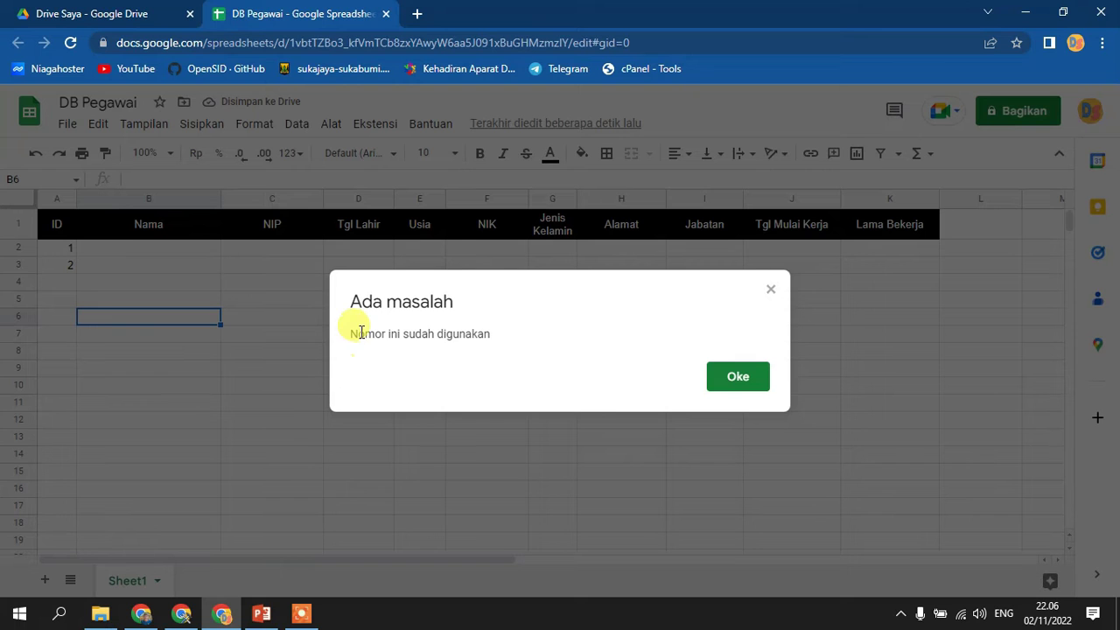
pyautogui.click(740, 378)
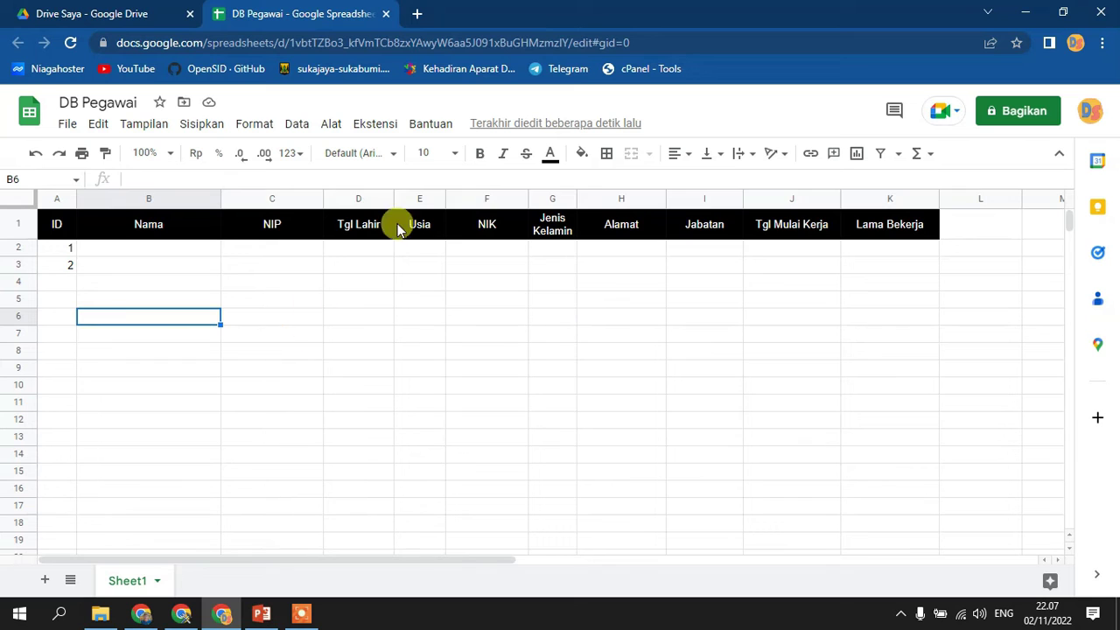
# - Select the NIP and NIK columns and paste the 15 employee records into rows 2–16
pyautogui.click(276, 200)
pyautogui.click(488, 198)
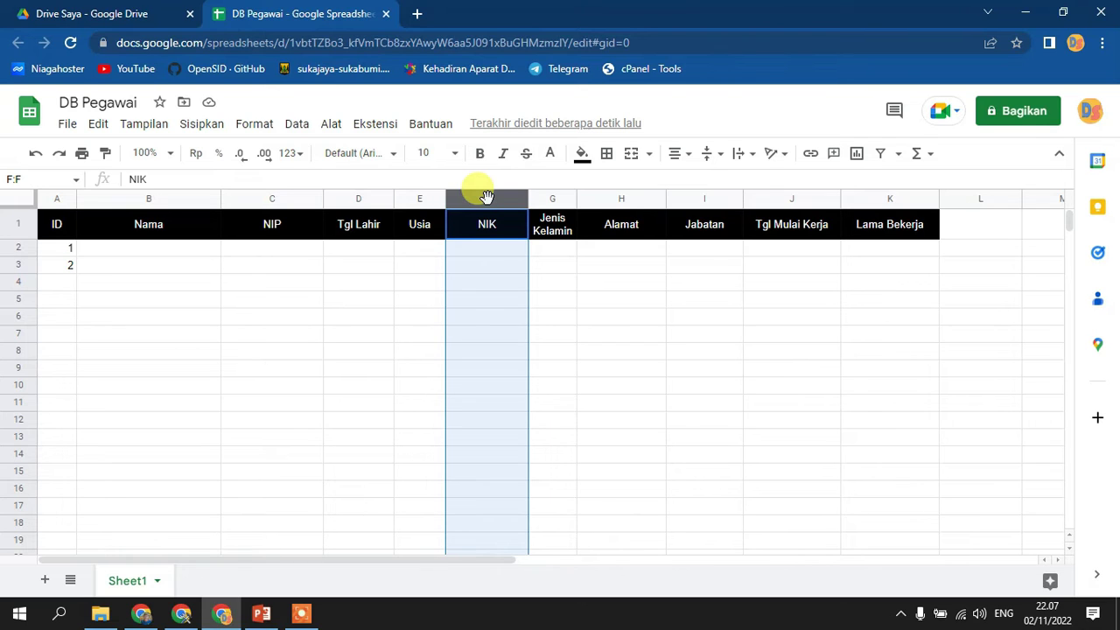
pyautogui.click(693, 323)
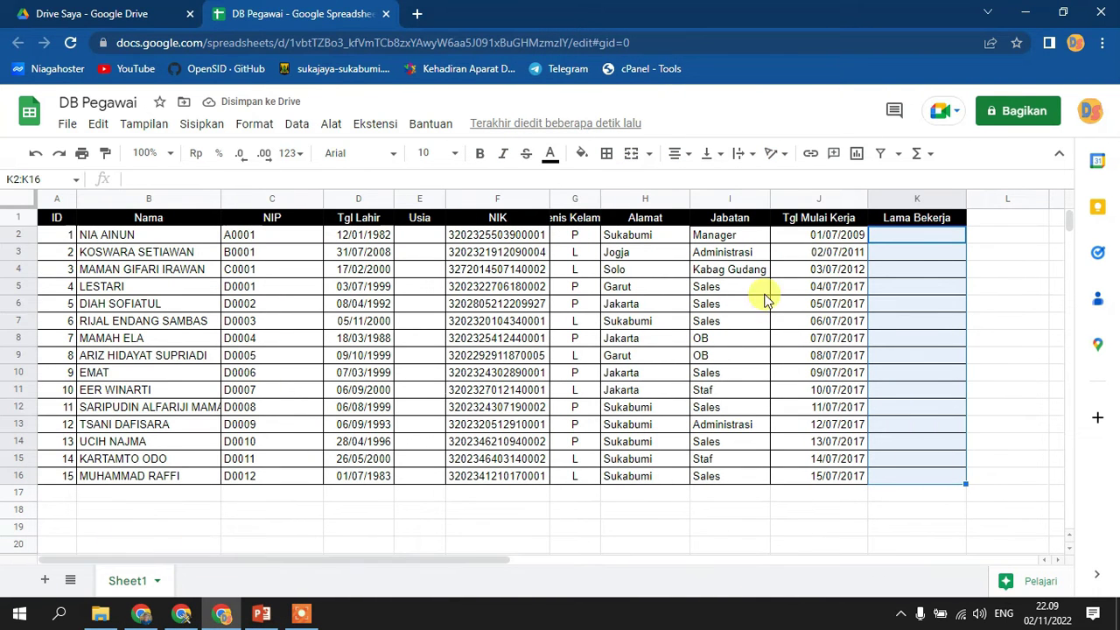
# - Widen column E (Usia) by dragging its header border, then select E2
pyautogui.click(913, 261)
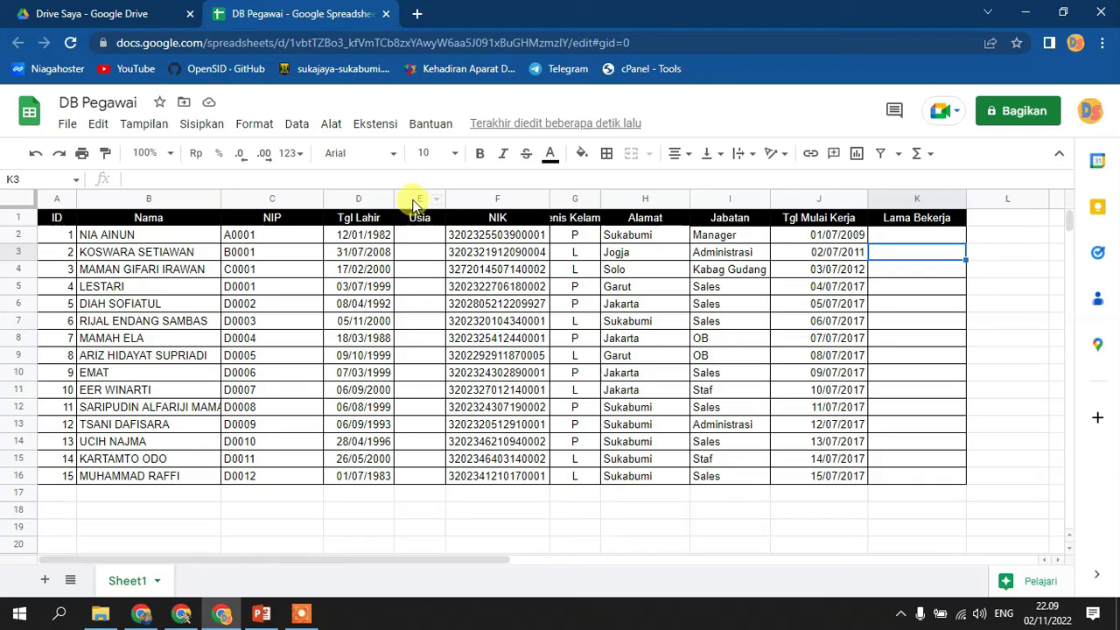
pyautogui.moveTo(446, 194); pyautogui.dragTo(492, 194)
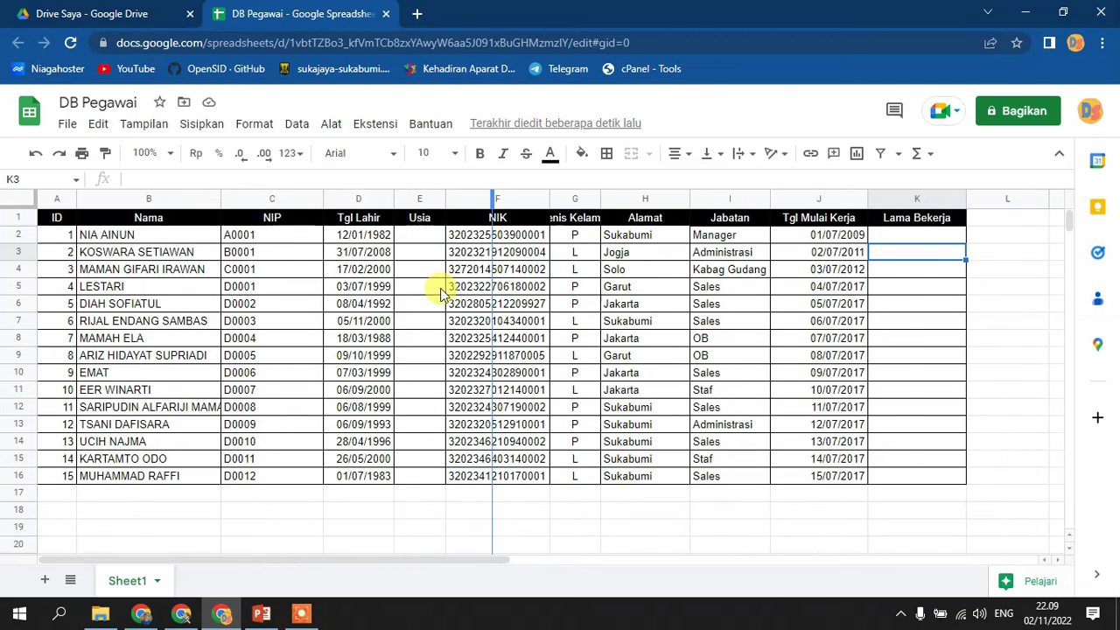
pyautogui.click(446, 236)
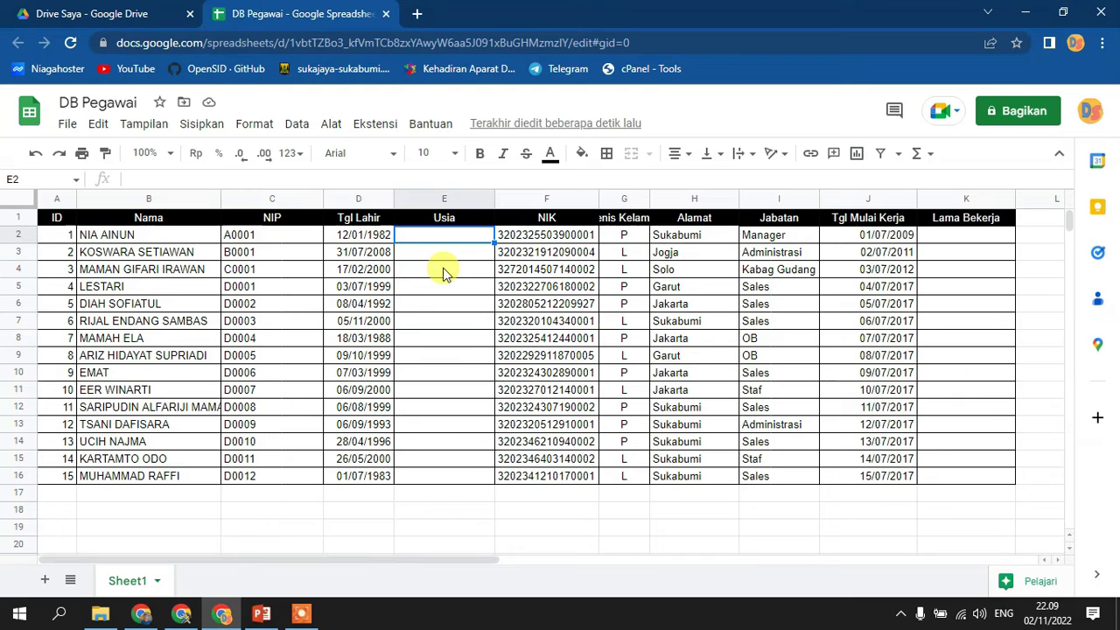
# - Enter =DATEDIF(D2;now();"m") in E2, giving 489,00 months since birth
pyautogui.write('=')
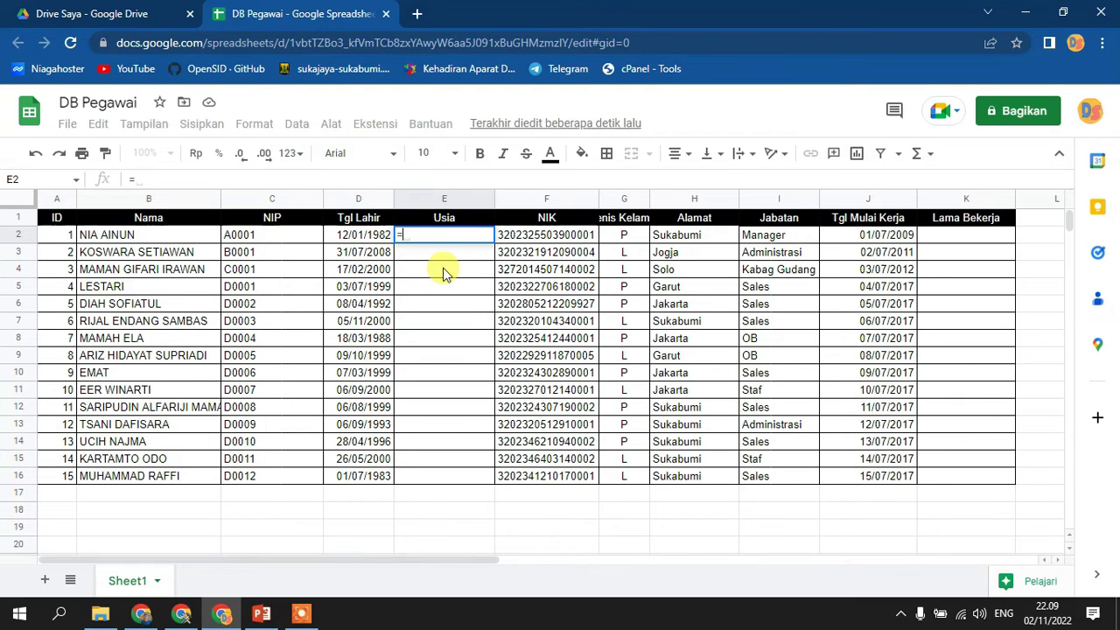
pyautogui.write('DA')
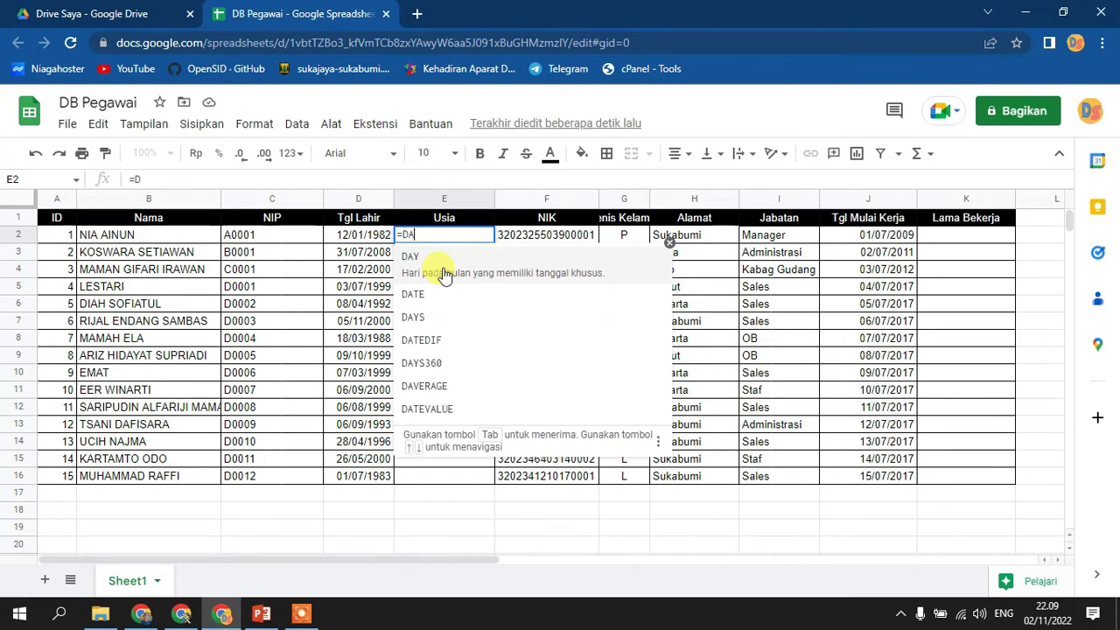
pyautogui.write('TEDI')
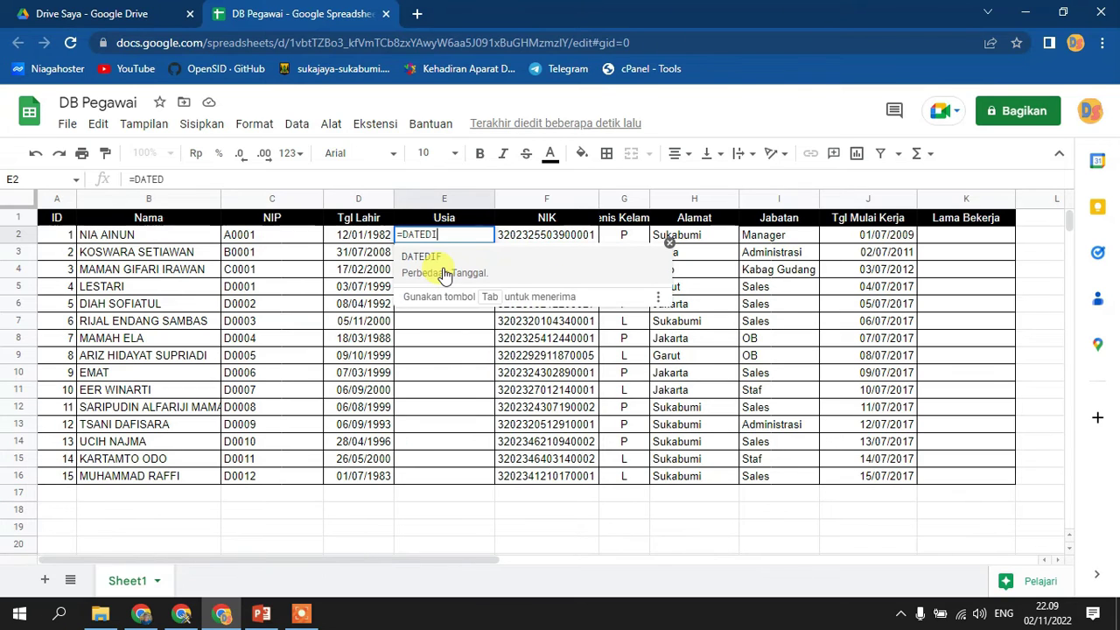
pyautogui.write('F(')
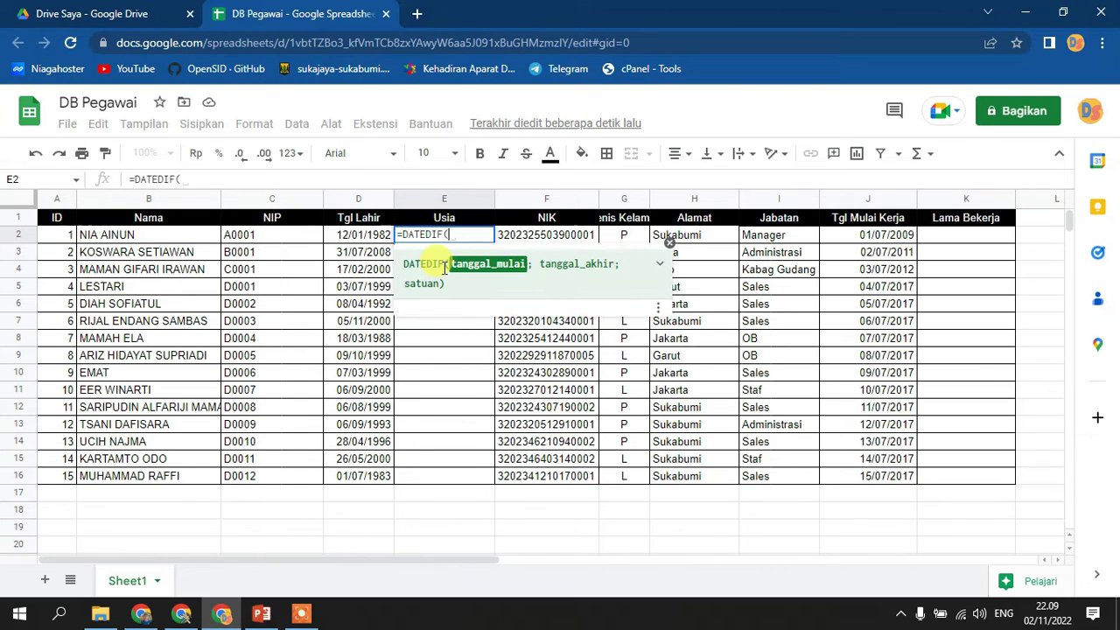
pyautogui.click(353, 235)
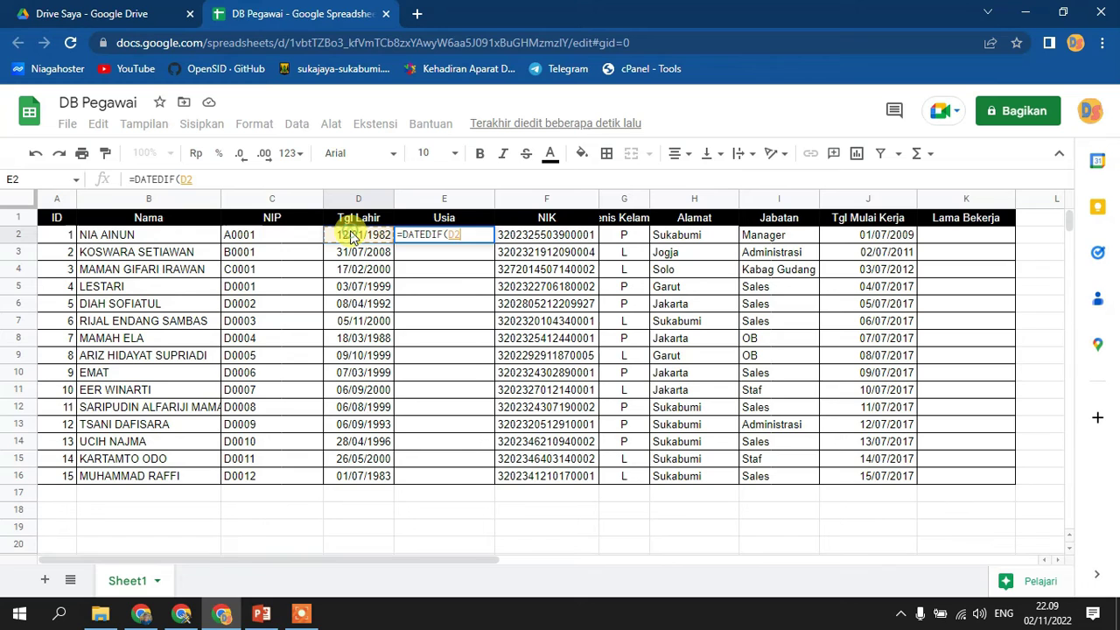
pyautogui.write(';')
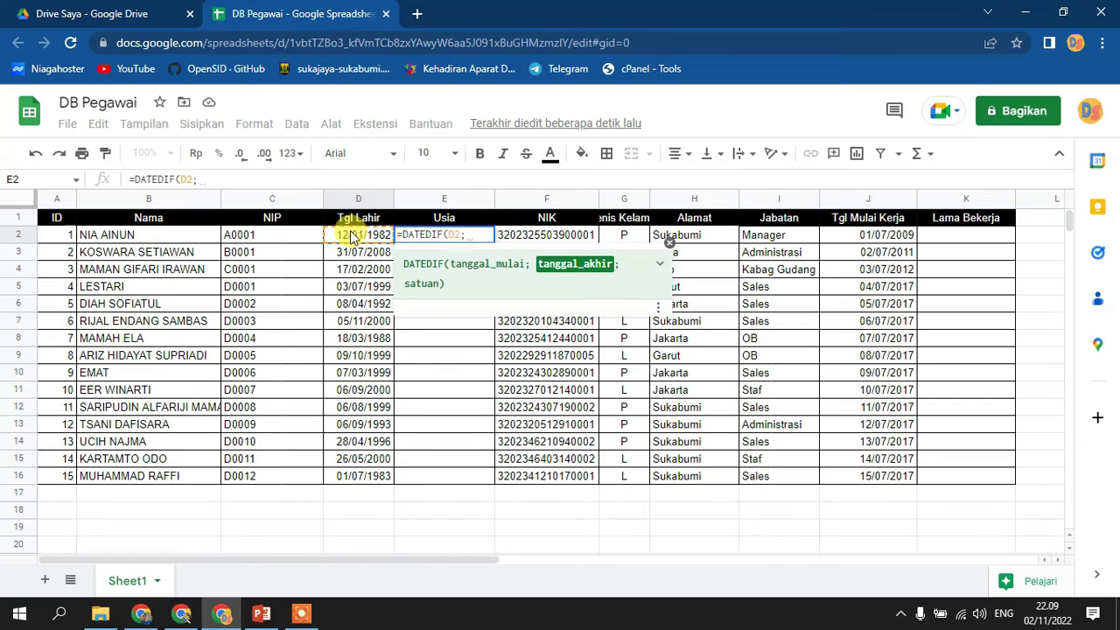
pyautogui.write('noW()')
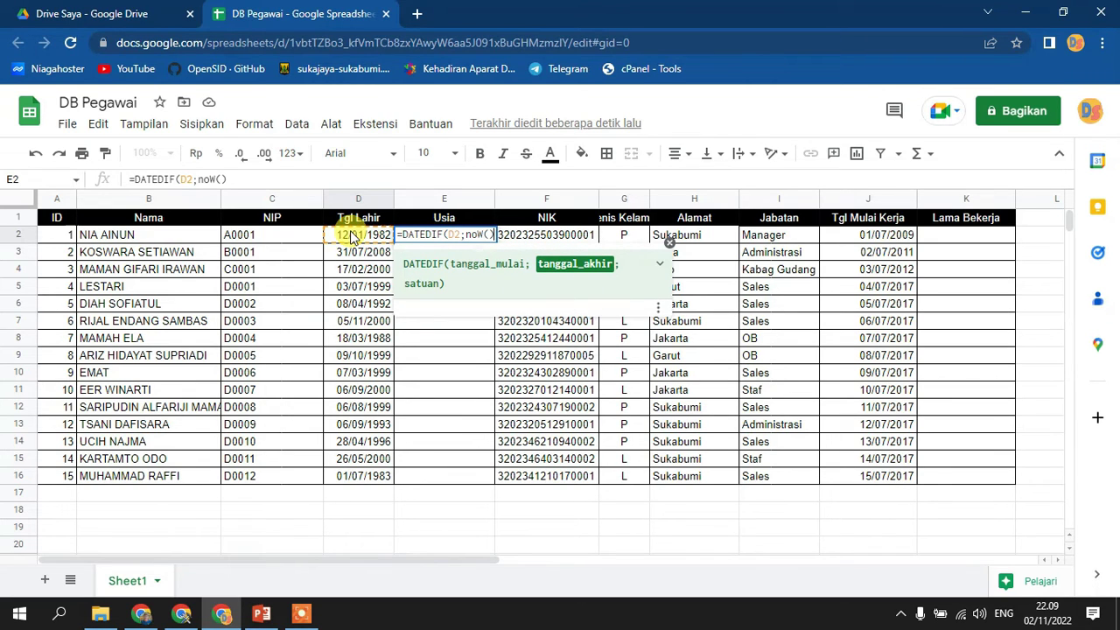
pyautogui.write(';')
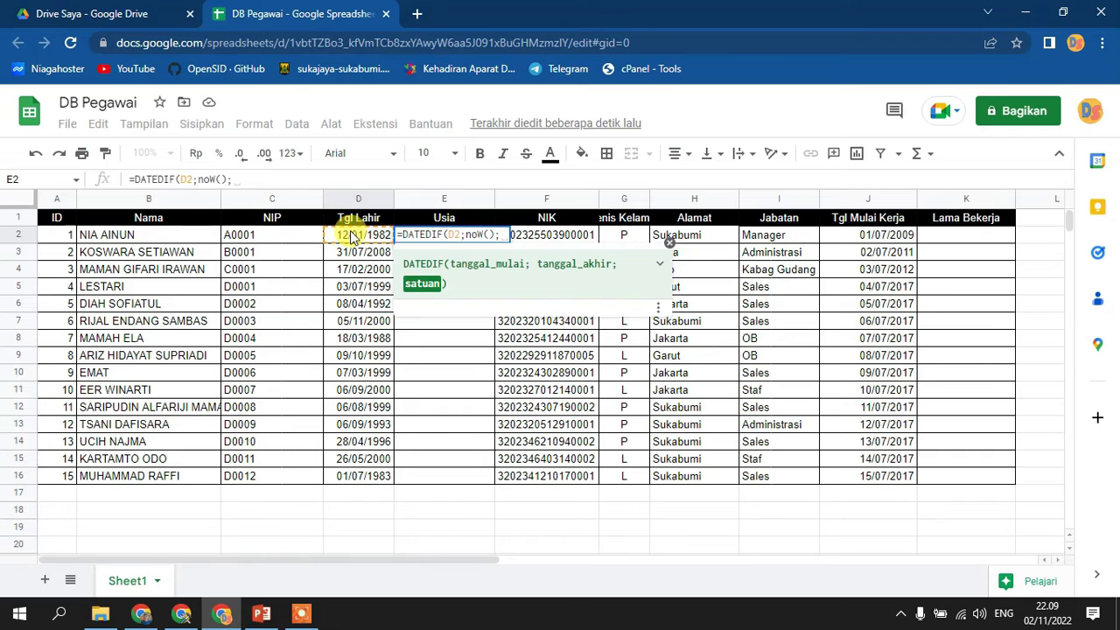
pyautogui.write('"')
pyautogui.press('BackSpace')
pyautogui.write('"')
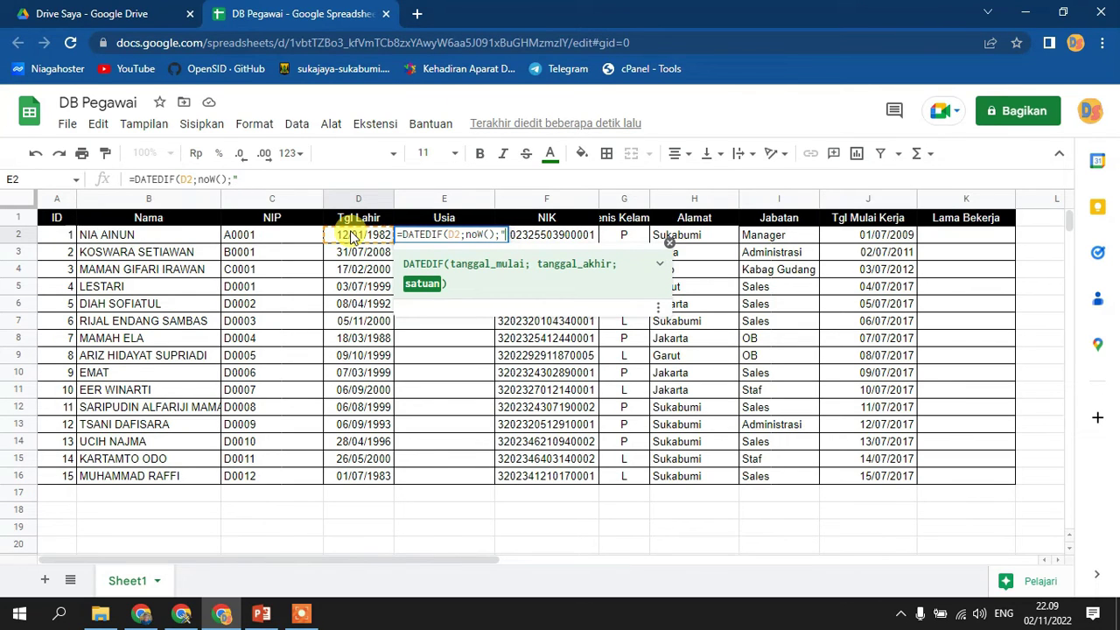
pyautogui.write('m"')
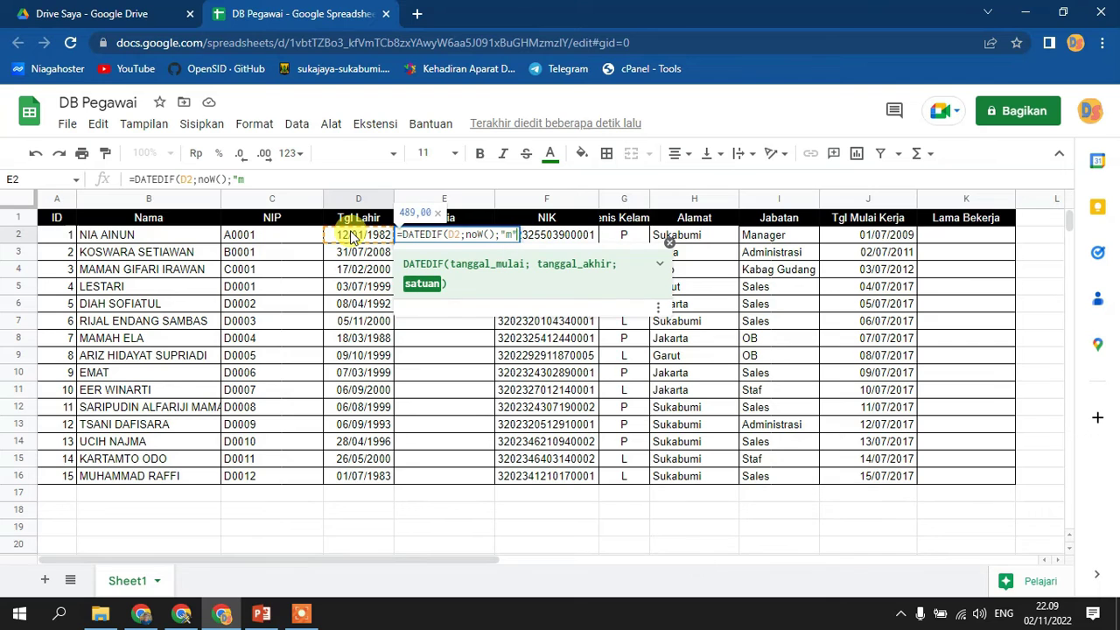
pyautogui.write(')')
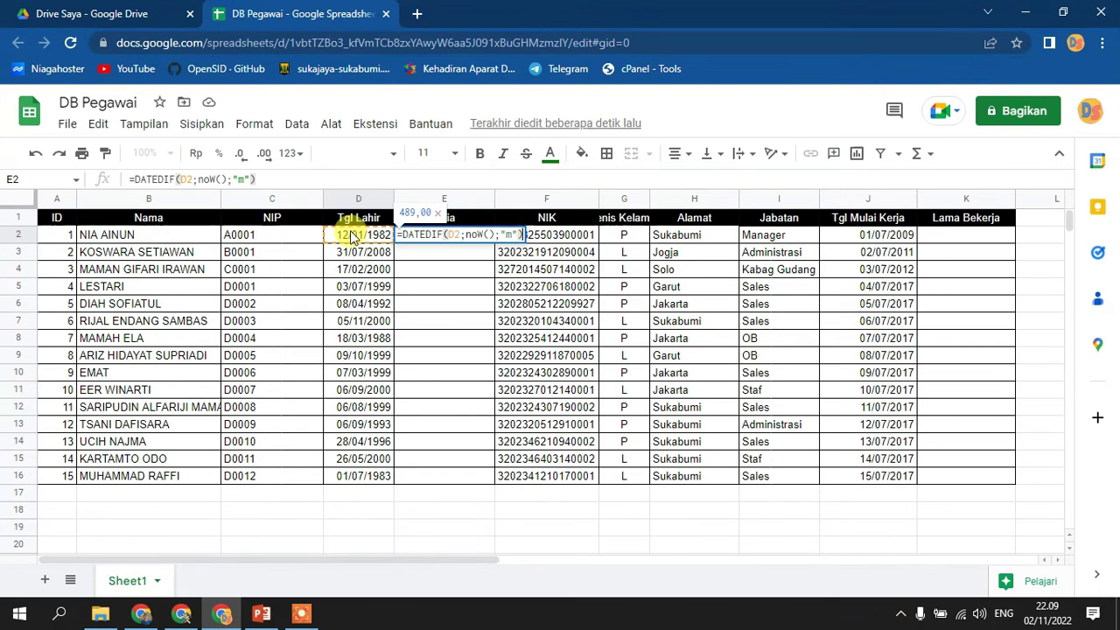
pyautogui.press('Return')
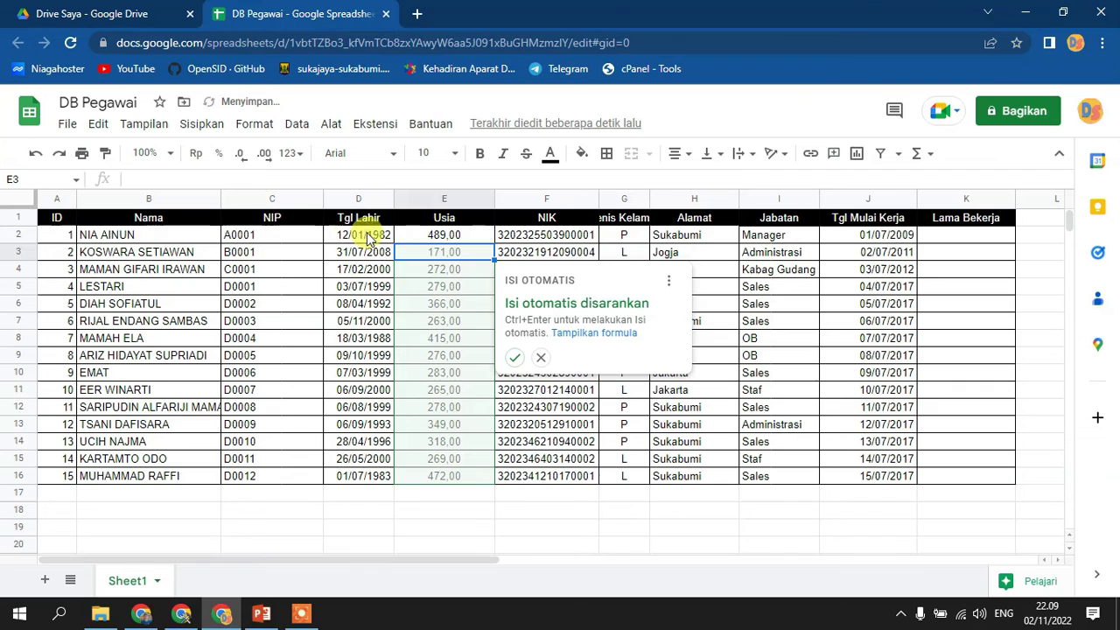
pyautogui.click(541, 358)
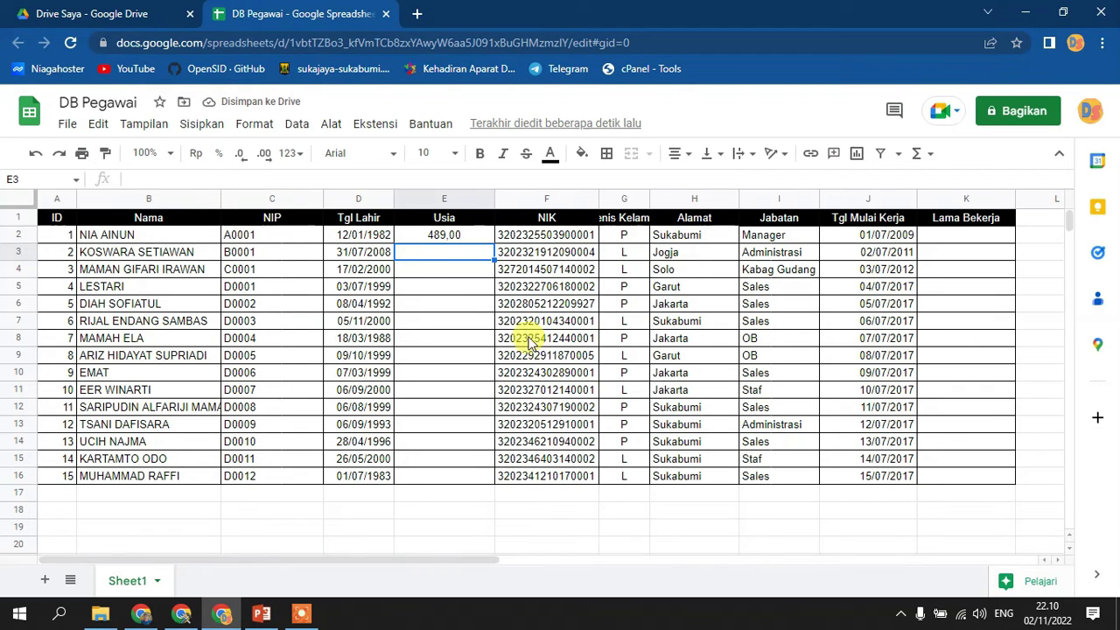
pyautogui.click(468, 236)
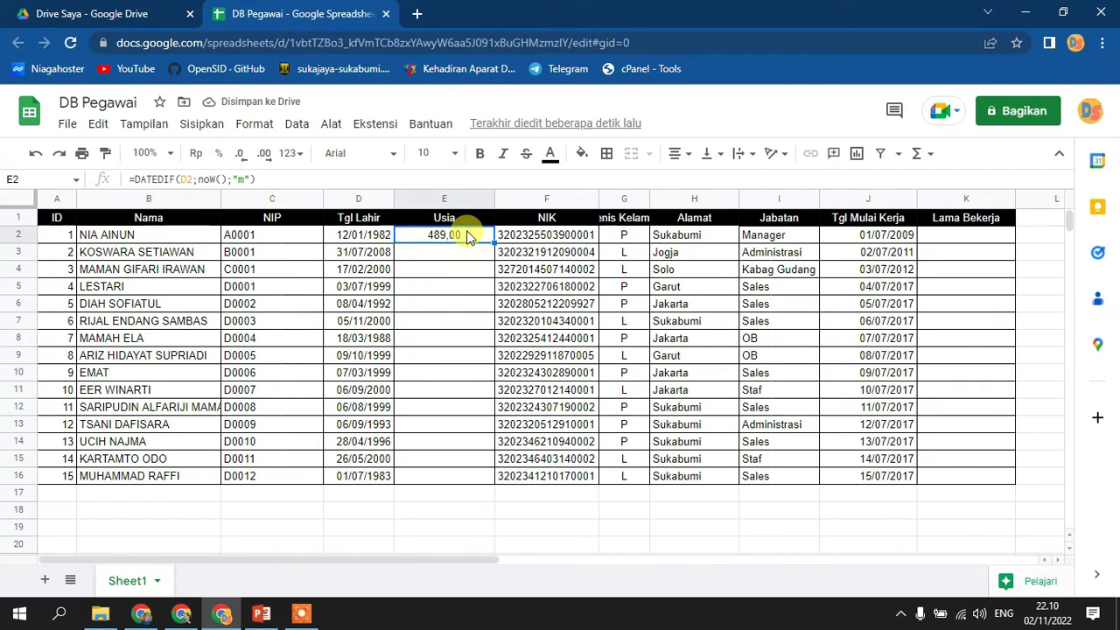
# - Divide the E2 formula by 12 so it shows age in years (40,75)
pyautogui.click(320, 178)
pyautogui.write('/12')
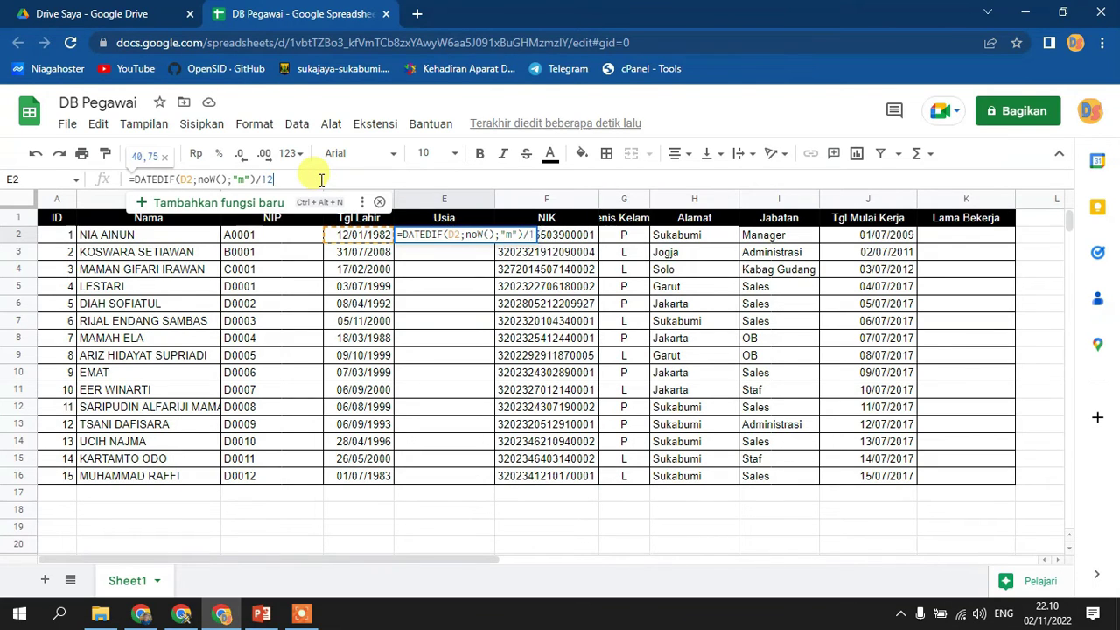
pyautogui.press('Return')
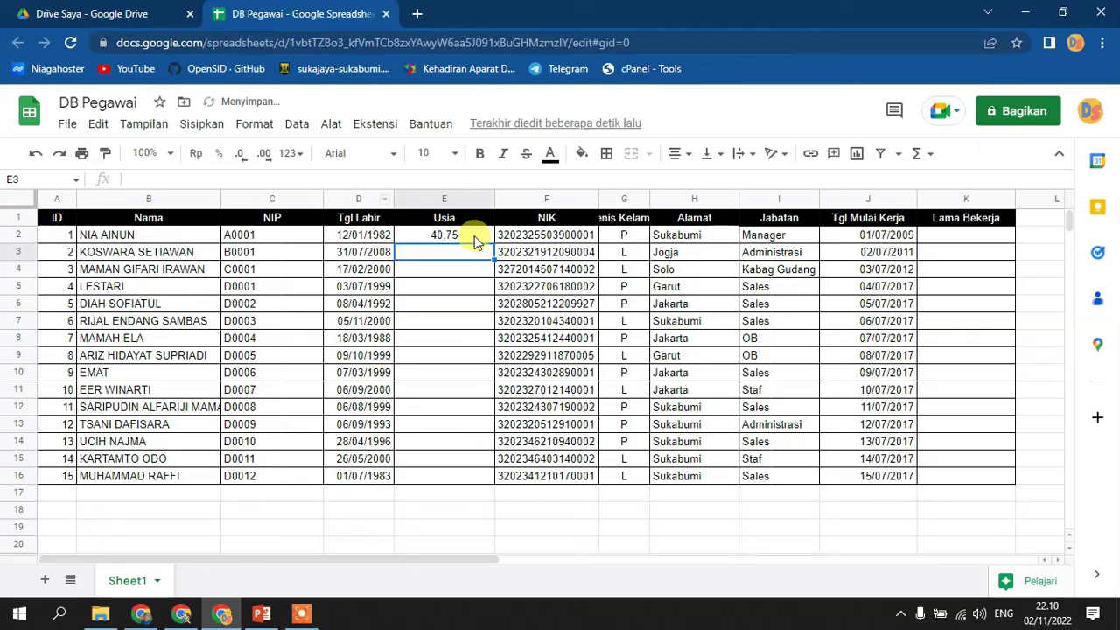
# - Change the reference to D2:D and wrap the formula in ArrayFormula to fill the Usia column
pyautogui.click(468, 232)
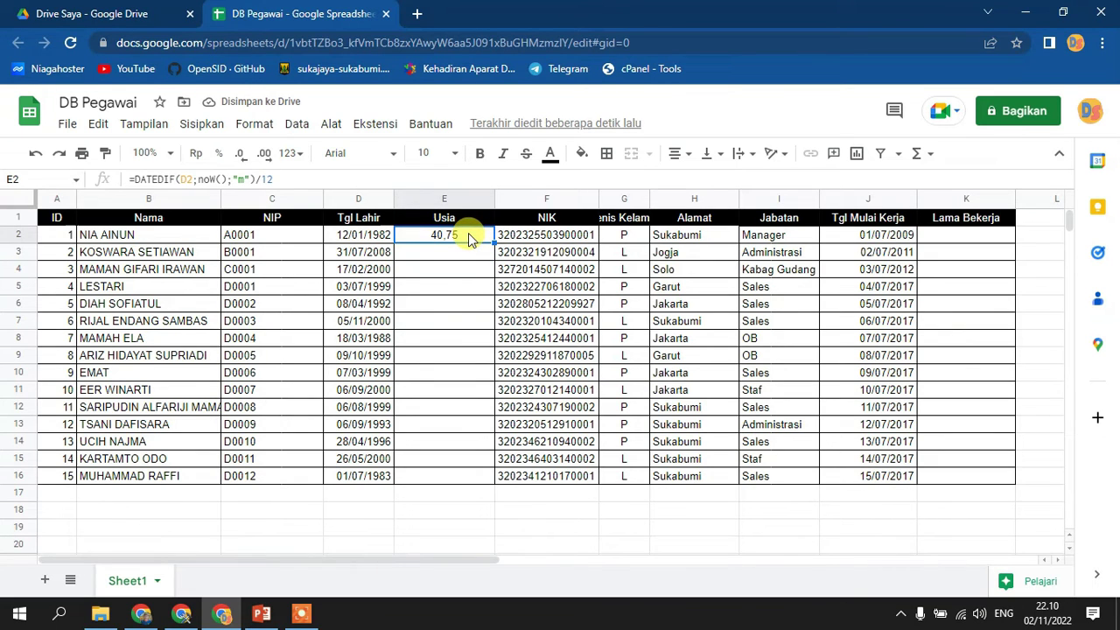
pyautogui.click(187, 178)
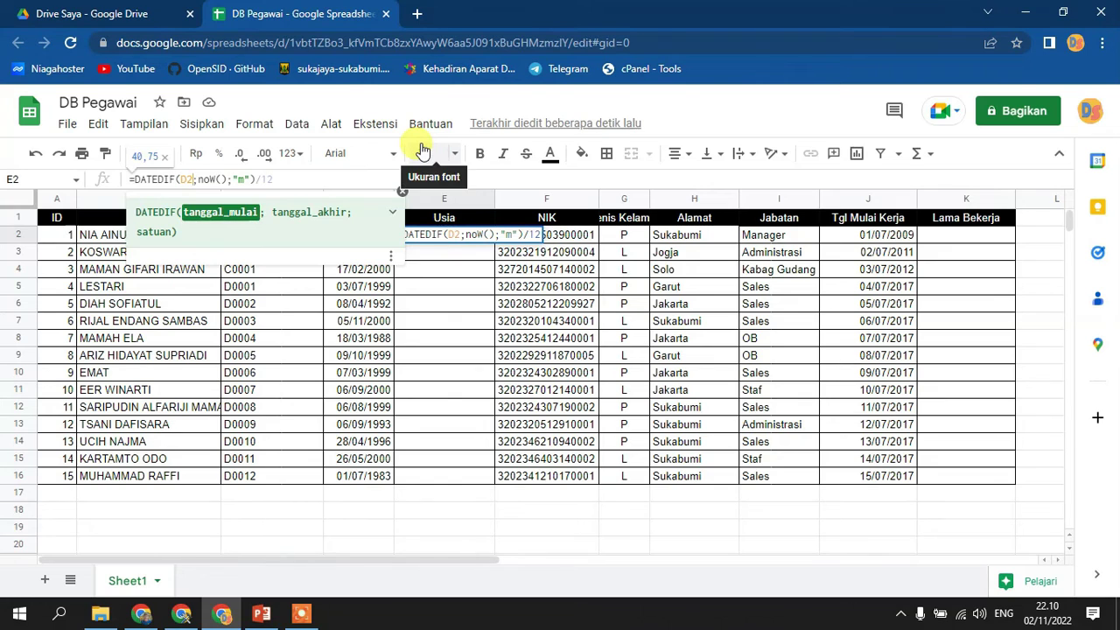
pyautogui.write(':')
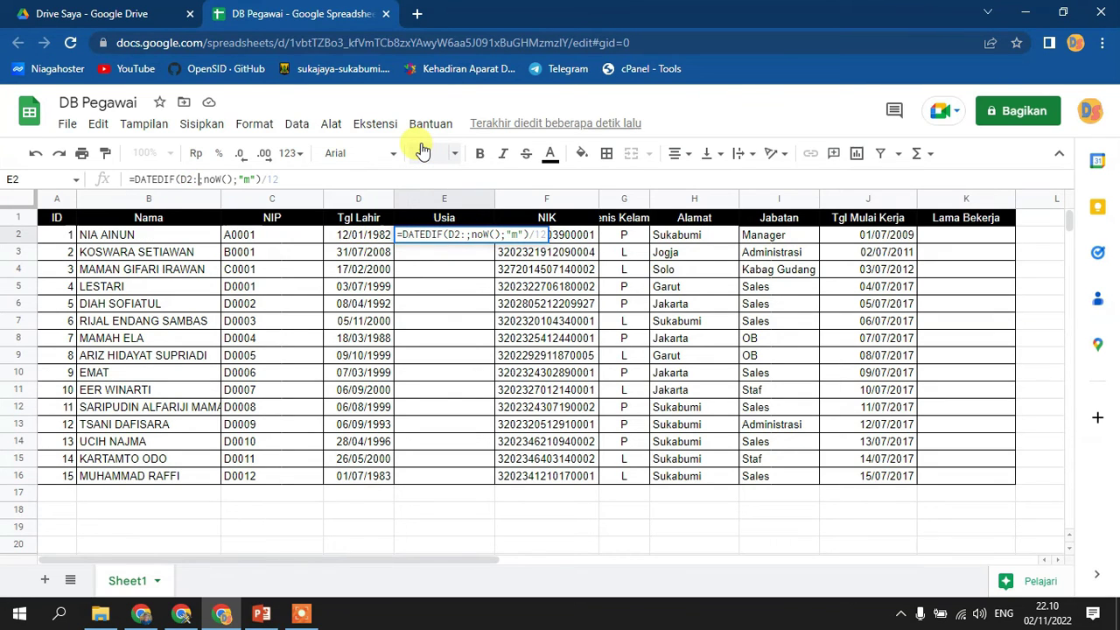
pyautogui.write('D')
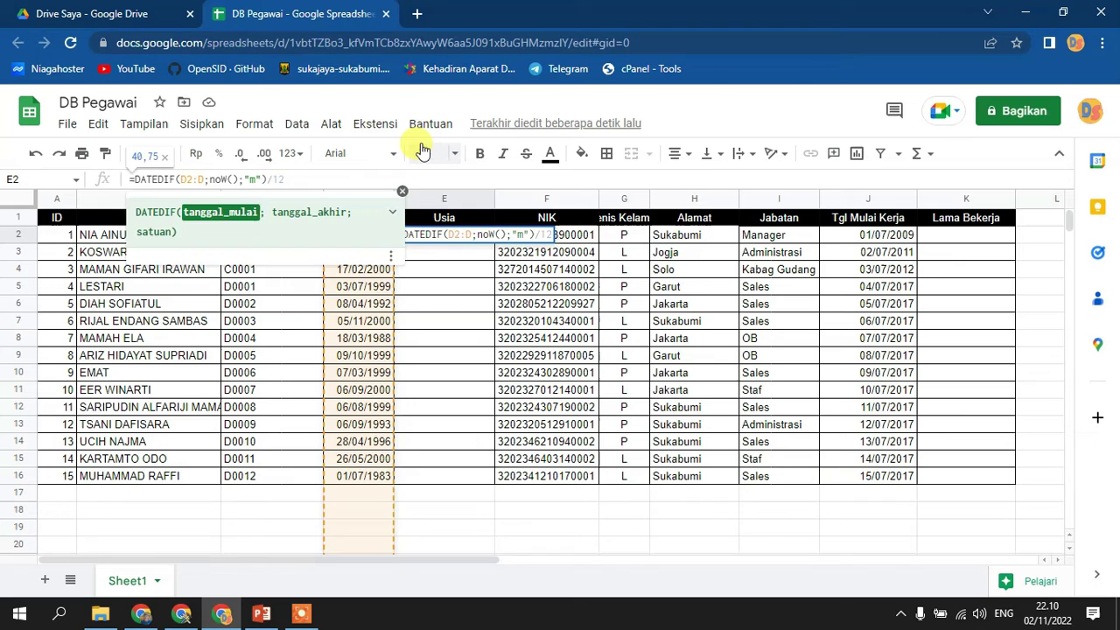
pyautogui.press('Return')
pyautogui.click(420, 236)
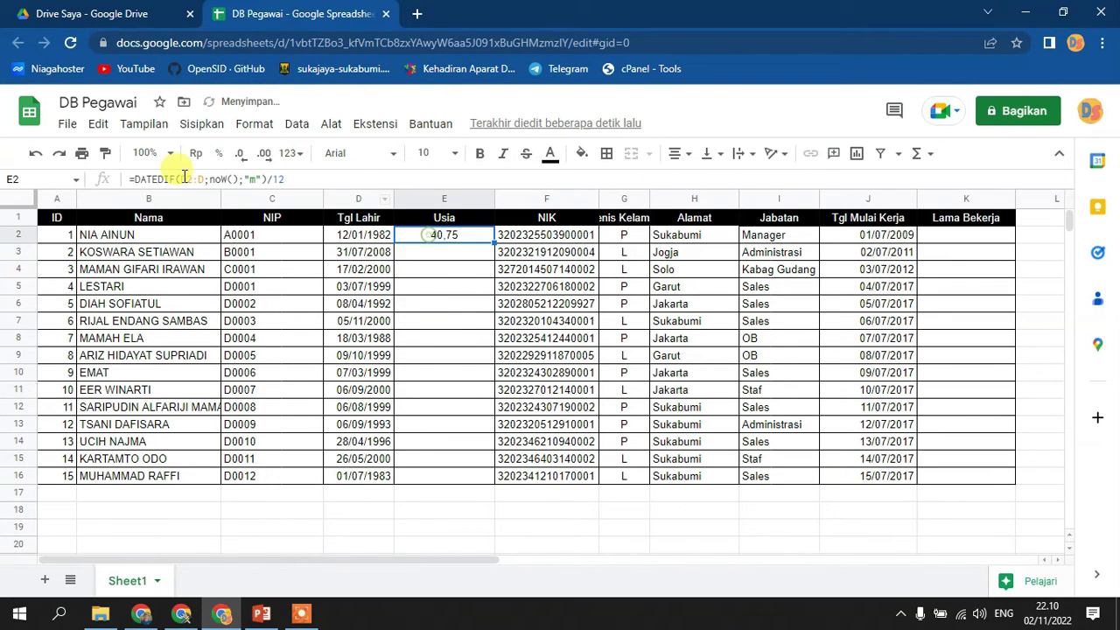
pyautogui.click(193, 181)
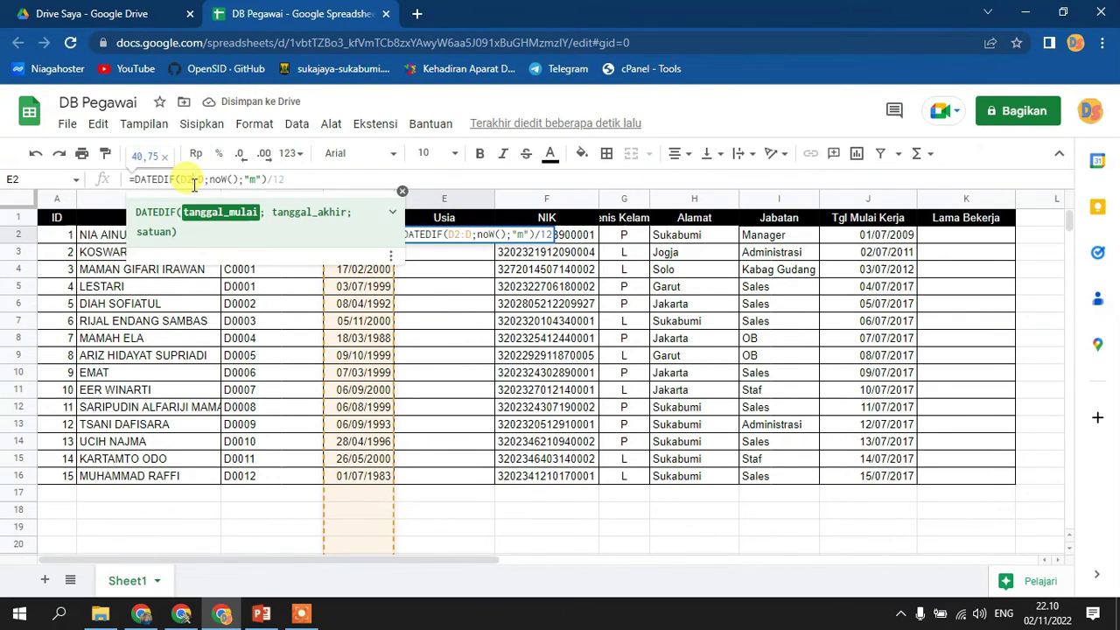
pyautogui.hotkey('ctrl', 'shift', 'Return')
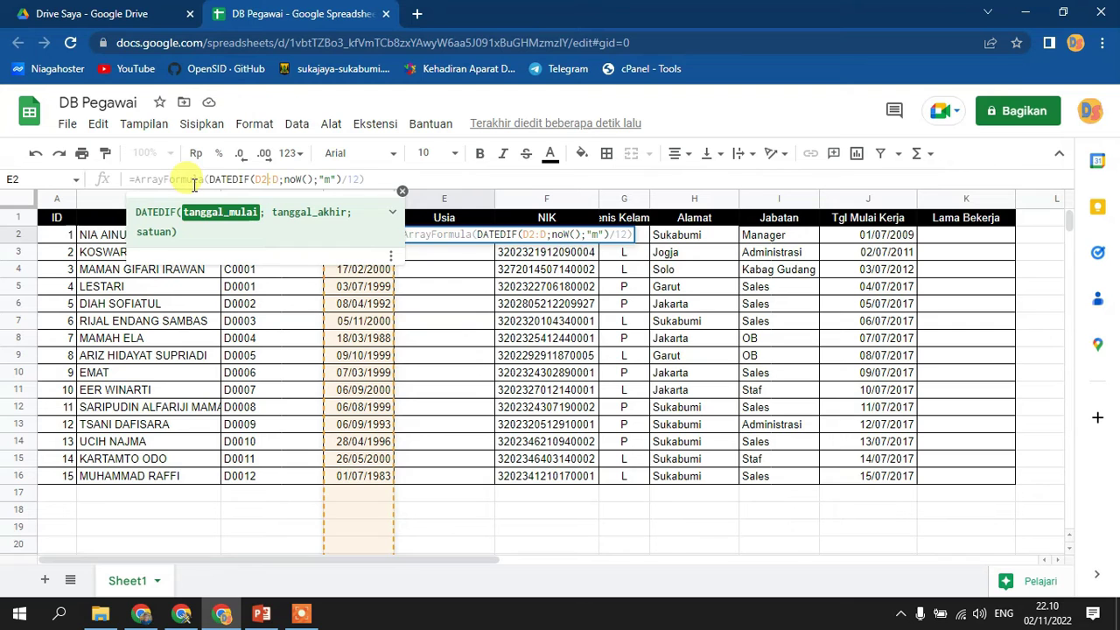
pyautogui.press('Return')
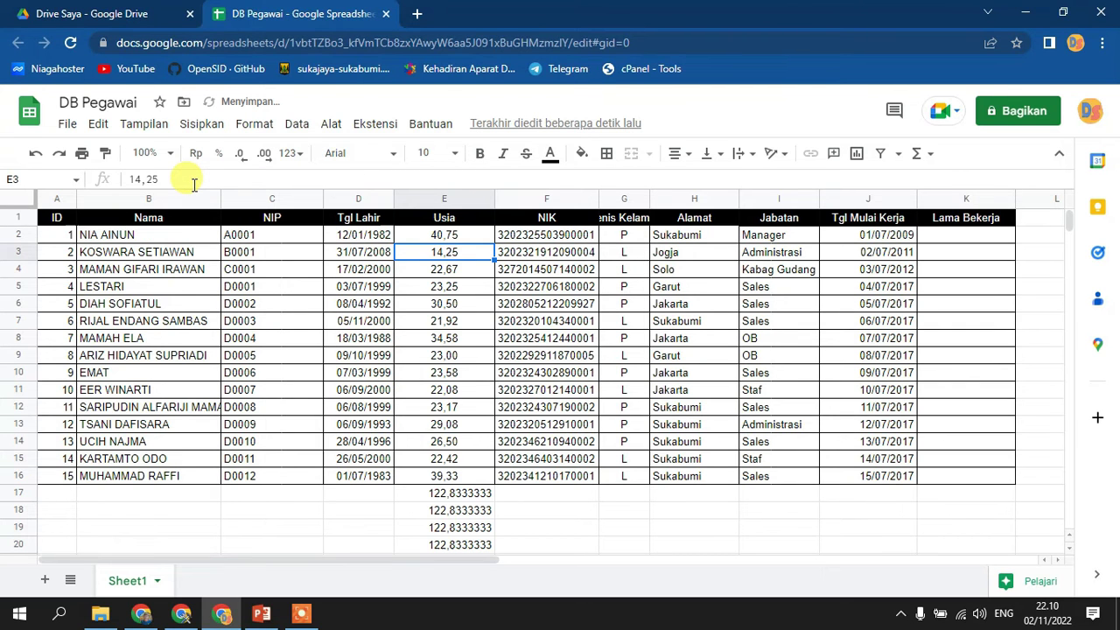
pyautogui.scroll(-7, 481, 283)
pyautogui.scroll(5, 483, 282)
pyautogui.scroll(2, 486, 280)
pyautogui.scroll(-5, 486, 285)
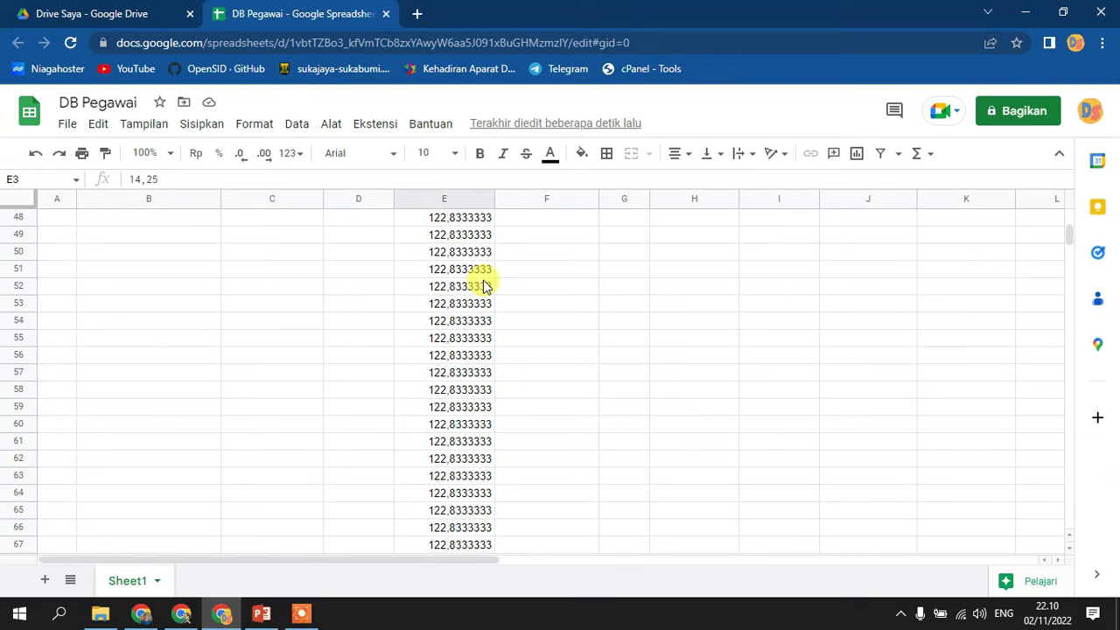
pyautogui.scroll(10, 484, 267)
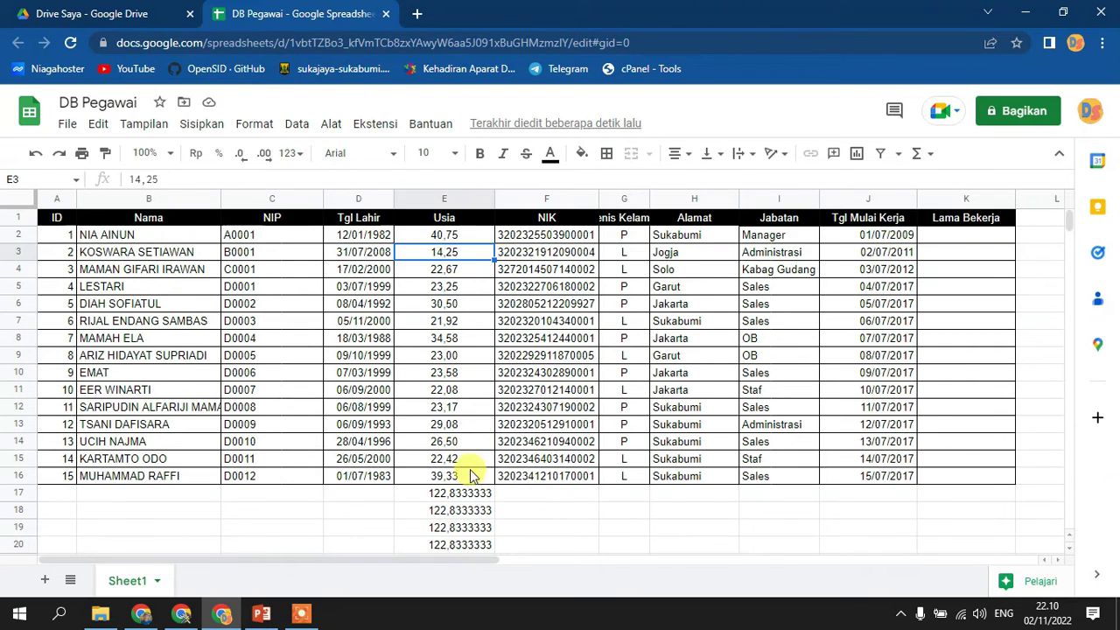
pyautogui.scroll(-2, 470, 475)
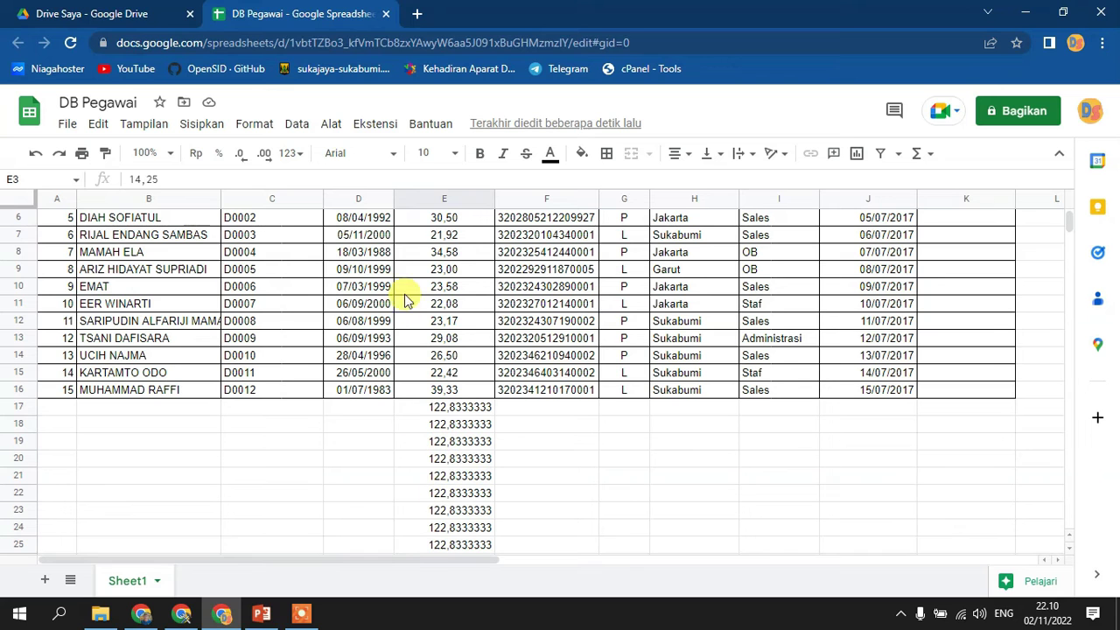
pyautogui.scroll(-3, 463, 458)
pyautogui.scroll(5, 457, 440)
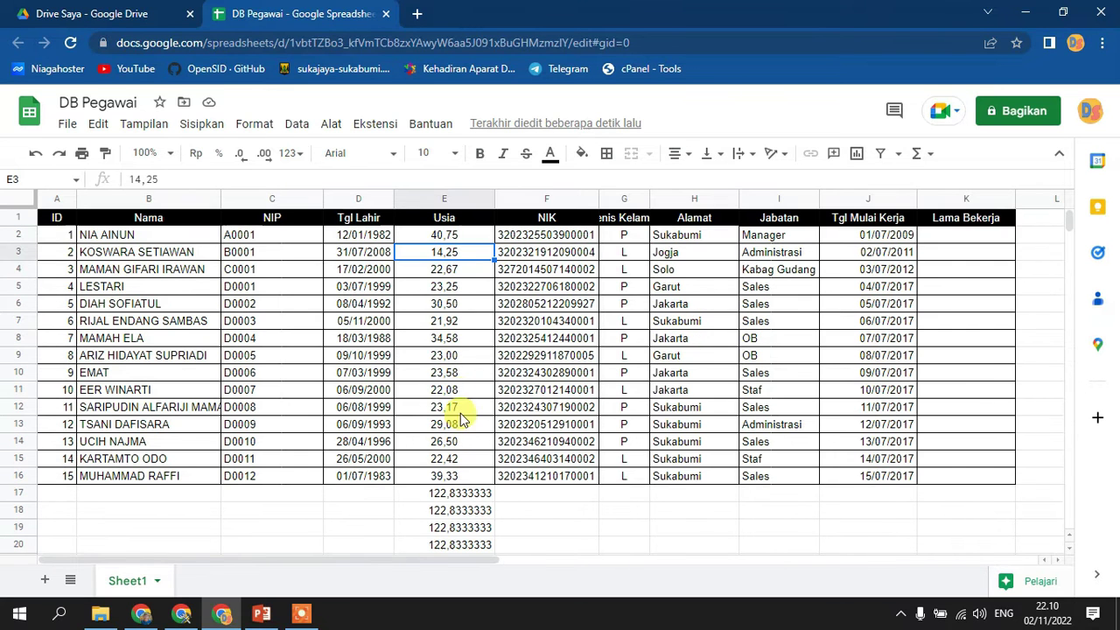
# - Wrap the E2 array formula in if(D2:D="";"";…) so rows without a birth date stay blank
pyautogui.click(436, 235)
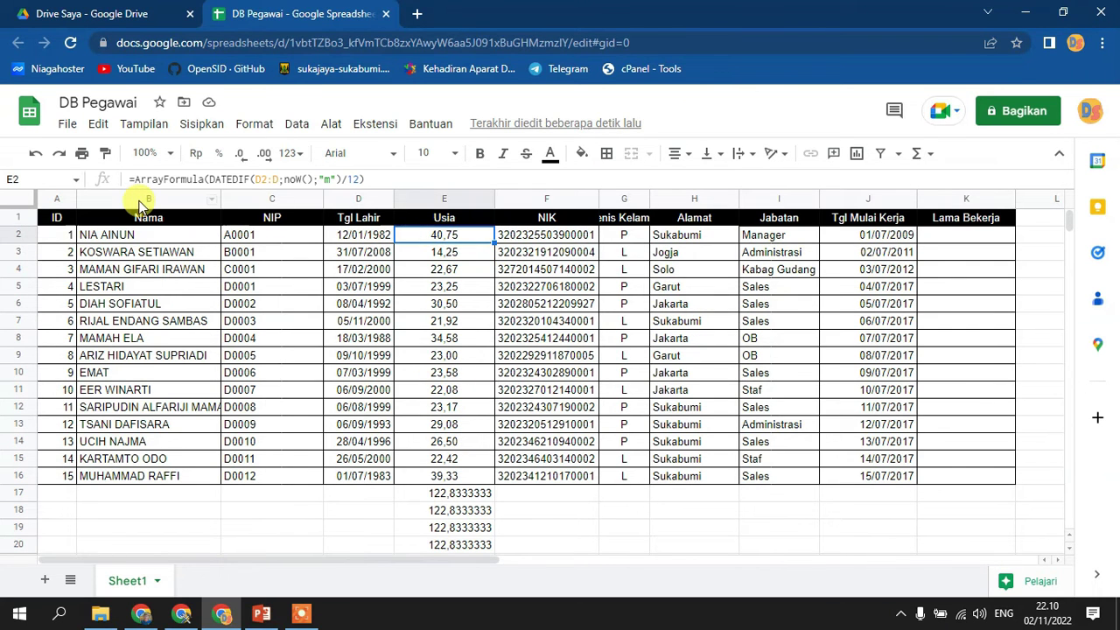
pyautogui.click(207, 177)
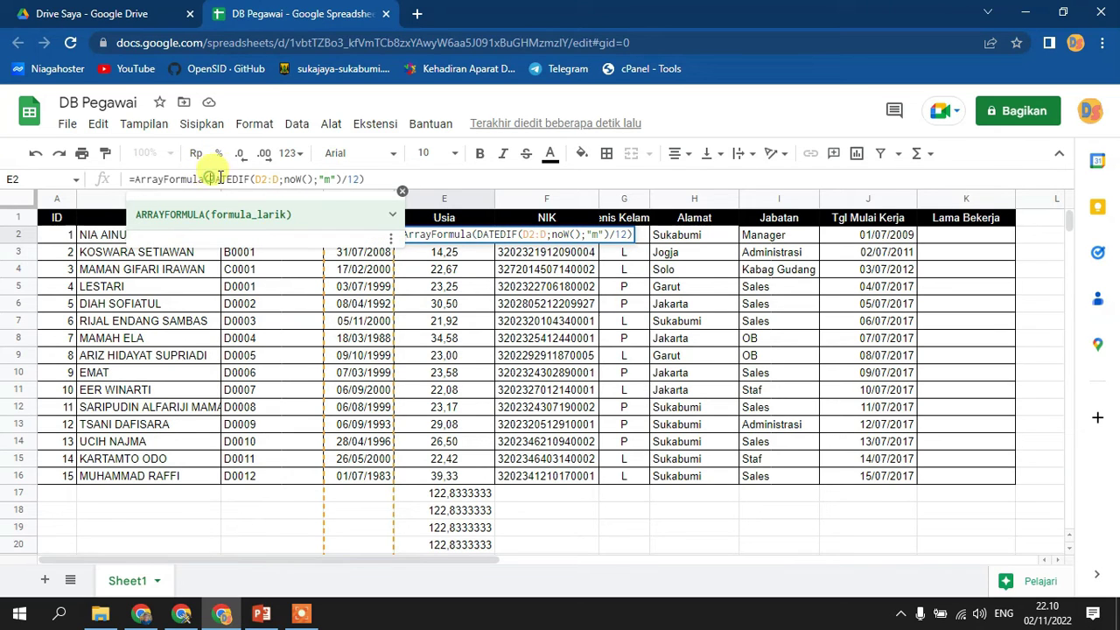
pyautogui.press('Right')
pyautogui.write('if')
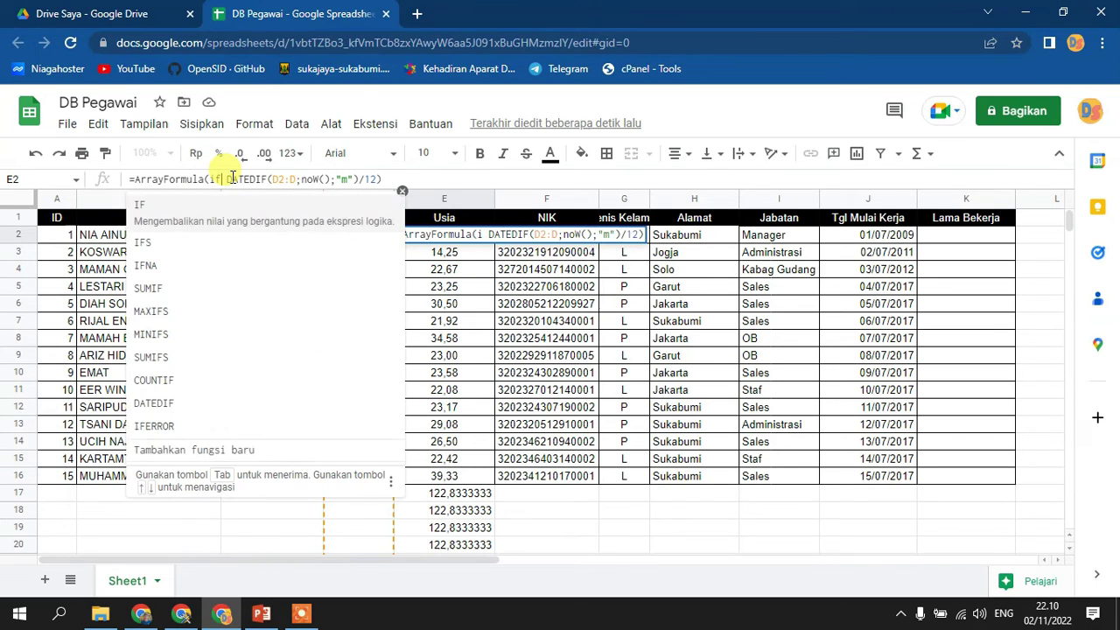
pyautogui.write('(')
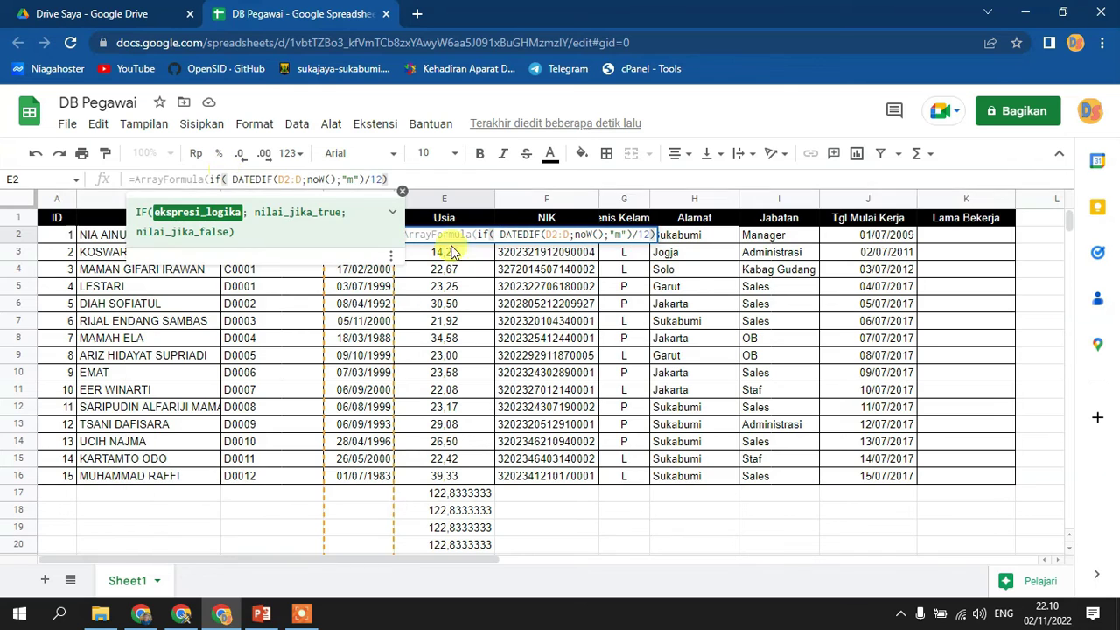
pyautogui.click(401, 192)
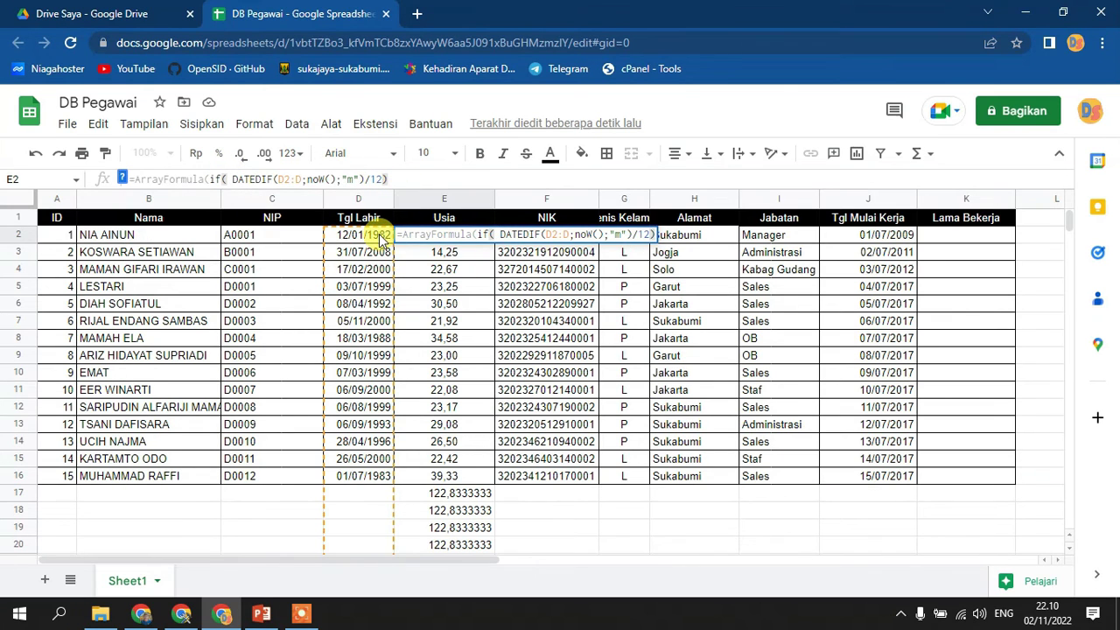
pyautogui.click(380, 240)
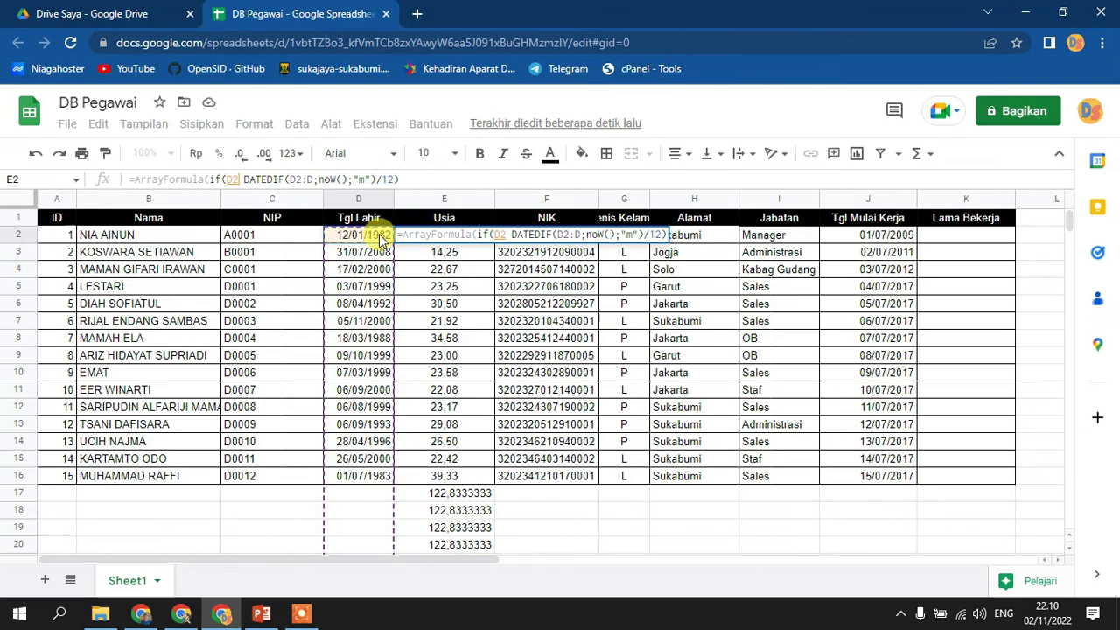
pyautogui.write(':d=""')
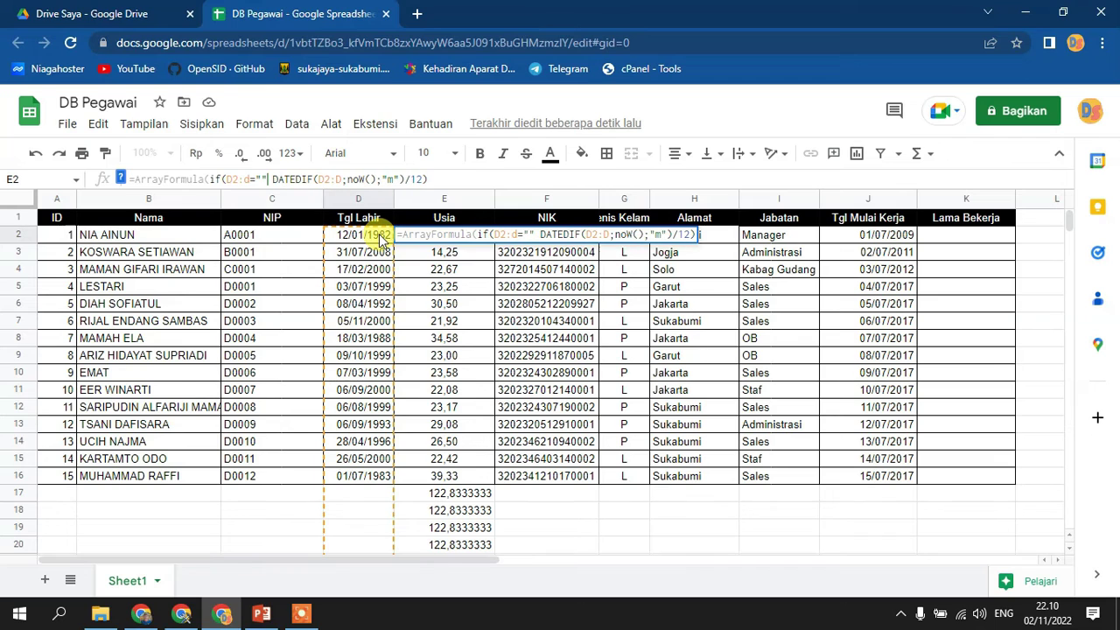
pyautogui.write(';""')
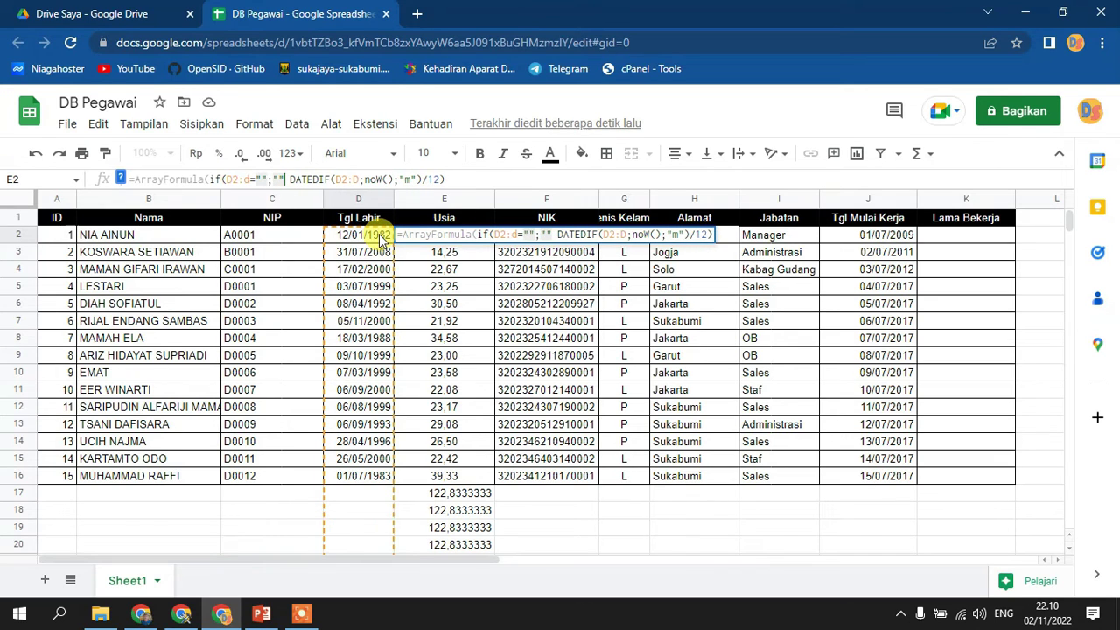
pyautogui.write(';')
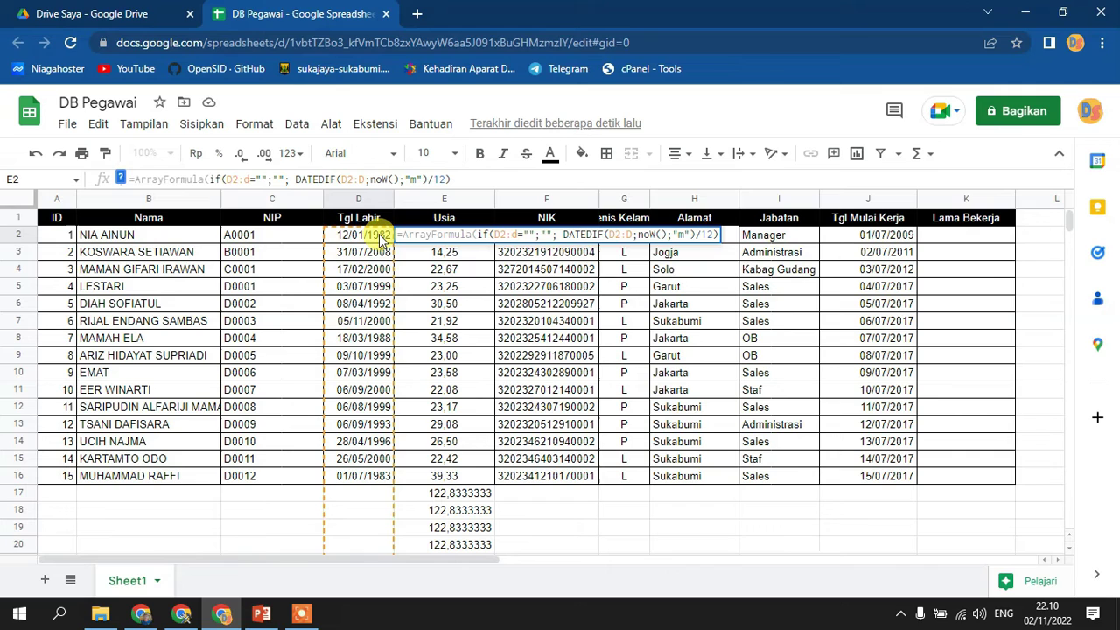
pyautogui.press('Return')
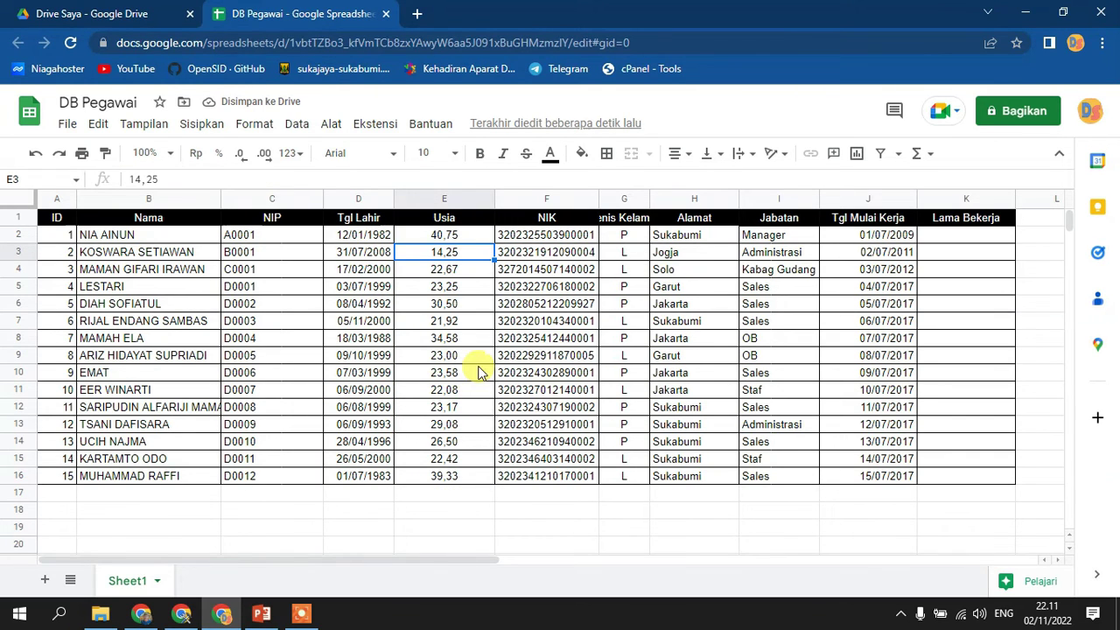
# - Copy the E2 age formula into K2 so it computes years of service from J2:J
pyautogui.click(460, 231)
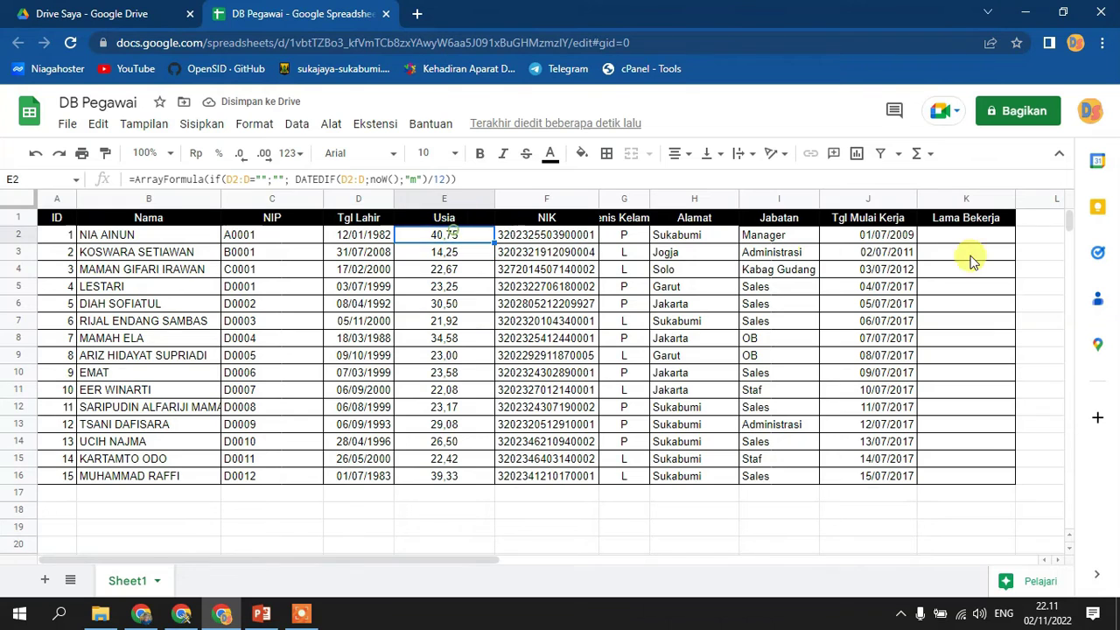
pyautogui.hotkey('ctrl', 'c')
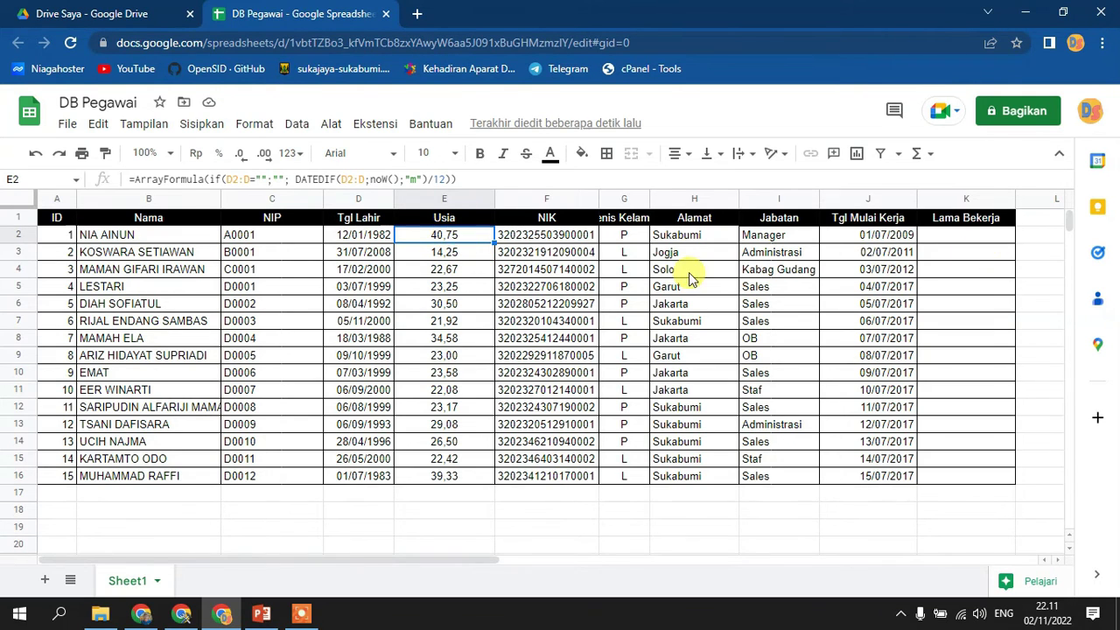
pyautogui.click(938, 237)
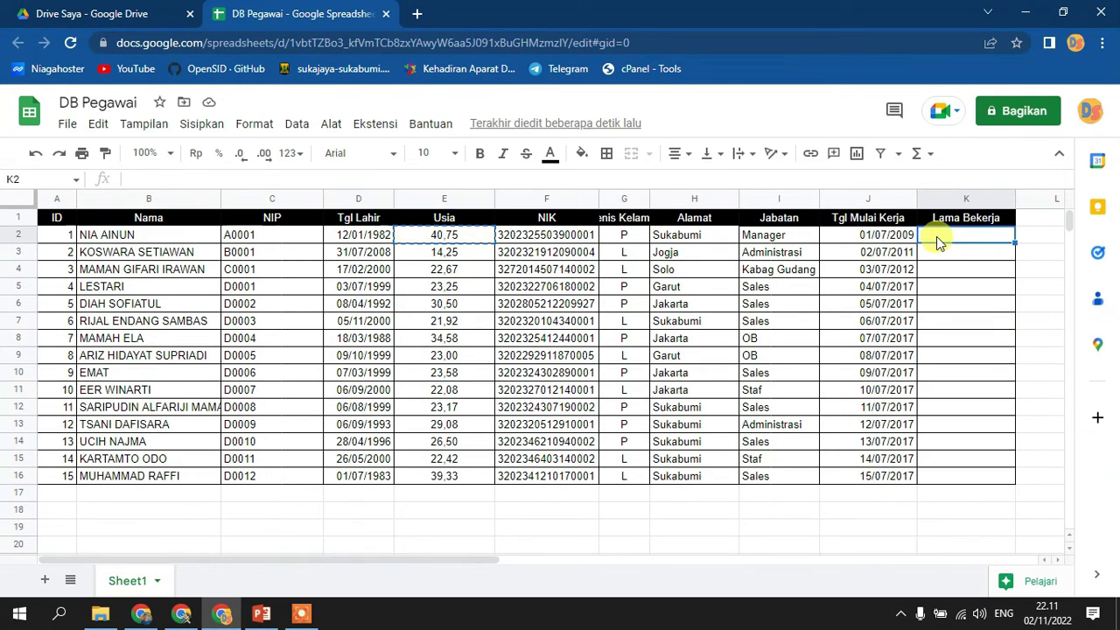
pyautogui.hotkey('ctrl', 'v')
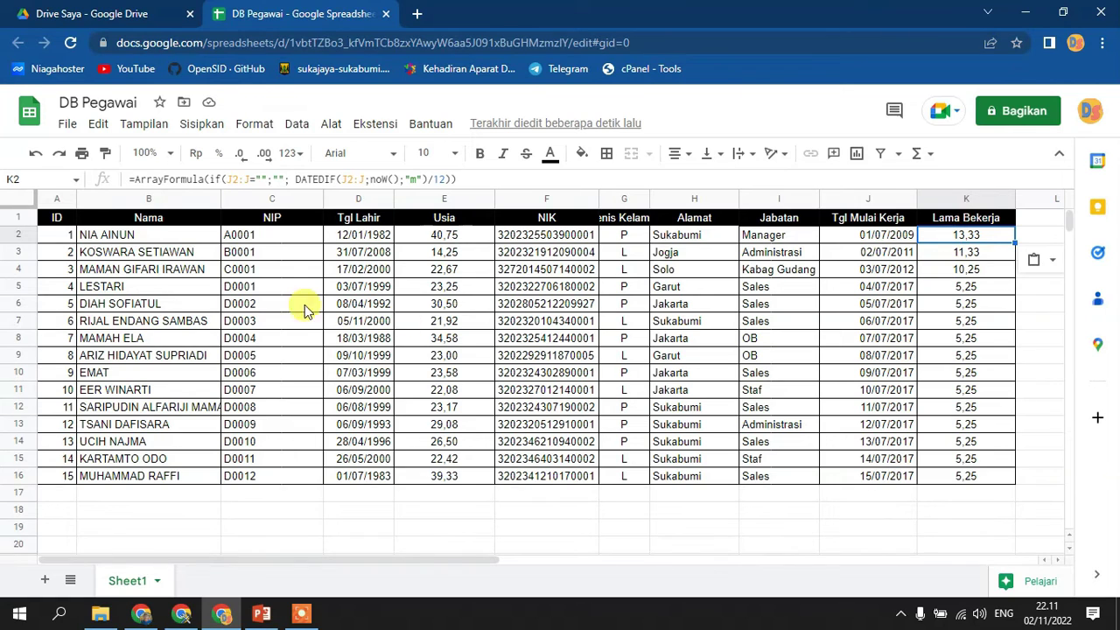
# - Narrow column K and auto-fit the NIP (C) and Nama (B) columns to their contents
pyautogui.moveTo(1014, 195); pyautogui.dragTo(992, 195)
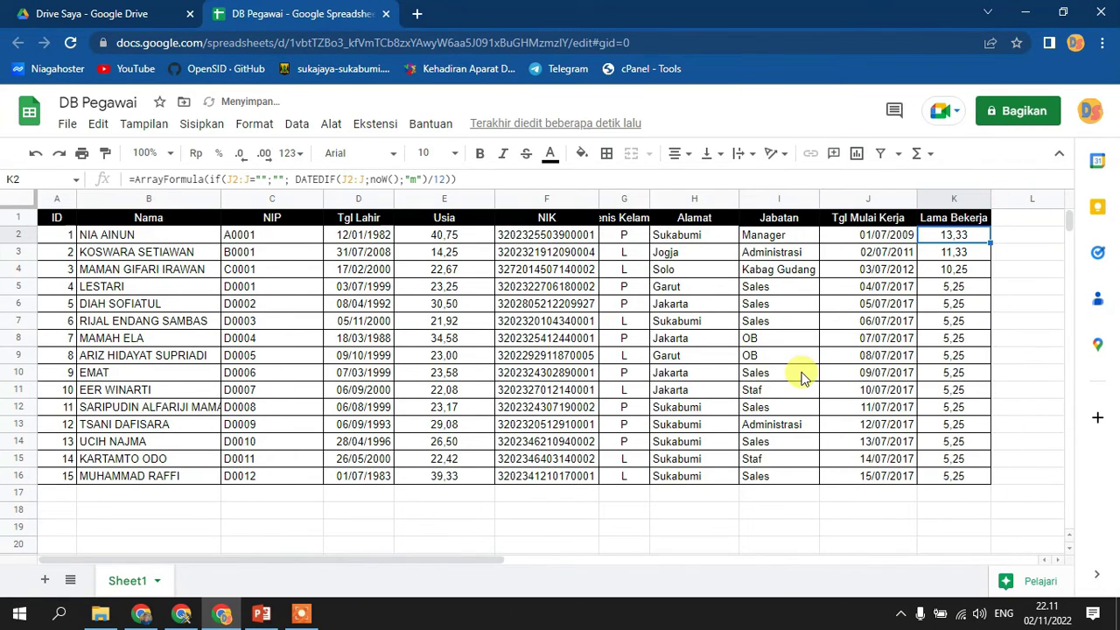
pyautogui.doubleClick(324, 200)
pyautogui.doubleClick(258, 200)
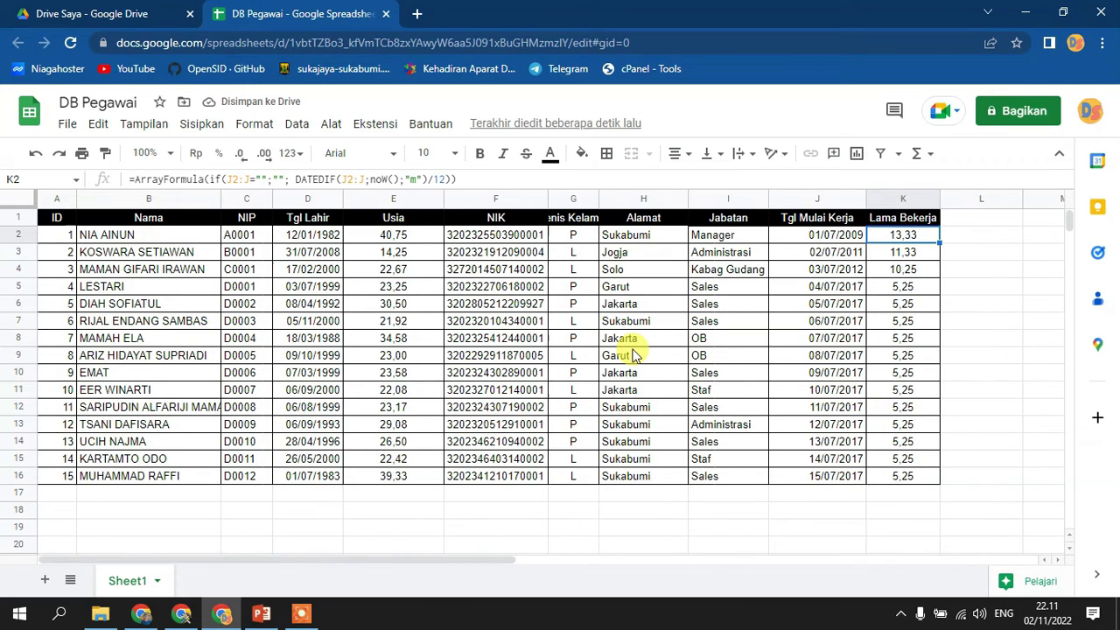
pyautogui.doubleClick(219, 194)
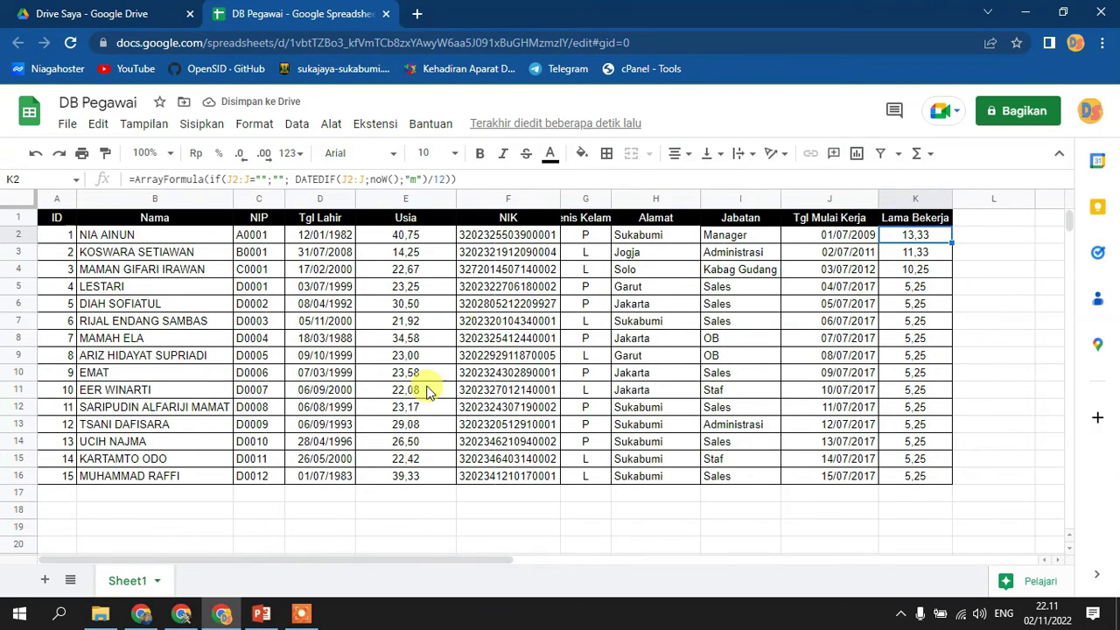
pyautogui.doubleClick(123, 580)
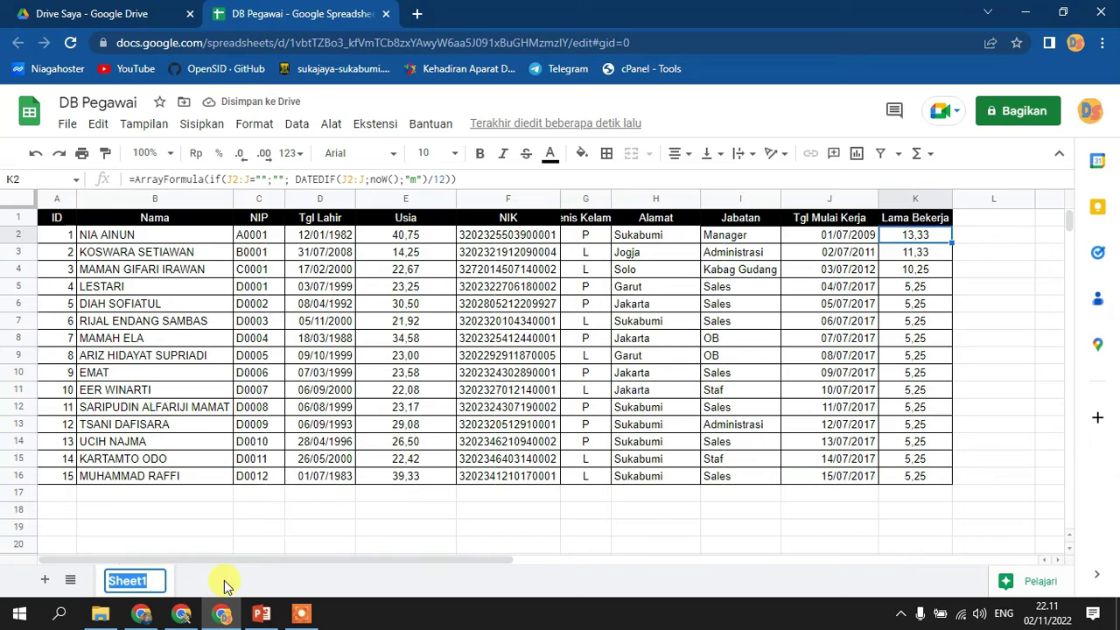
# - Type Pegawai as the new name of the Sheet1 tab
pyautogui.write('Pegawai')
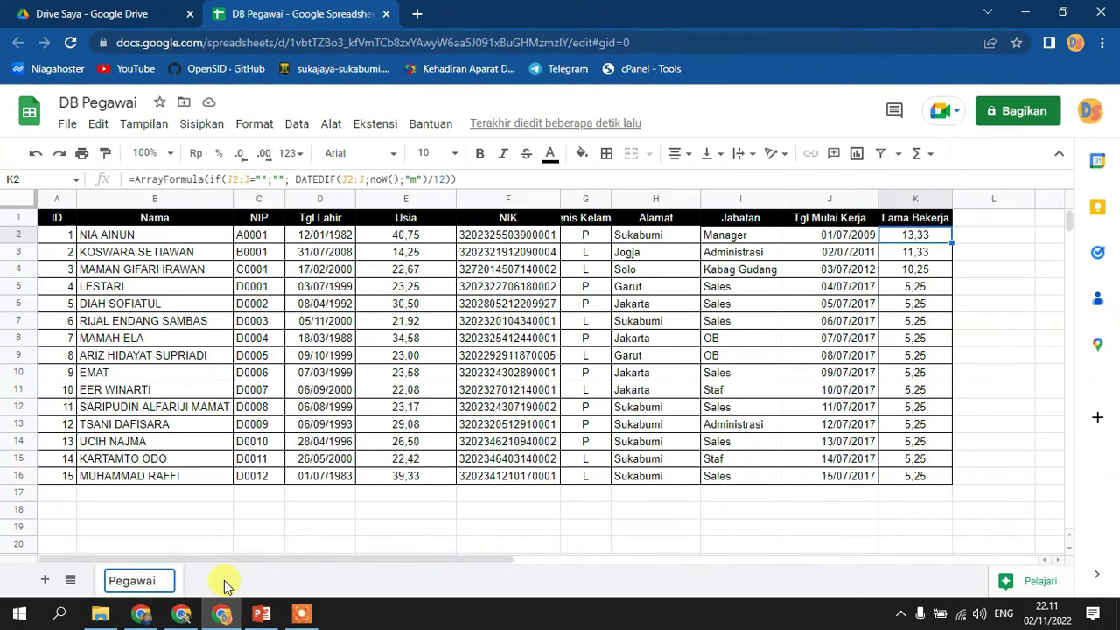
pyautogui.press('Return')
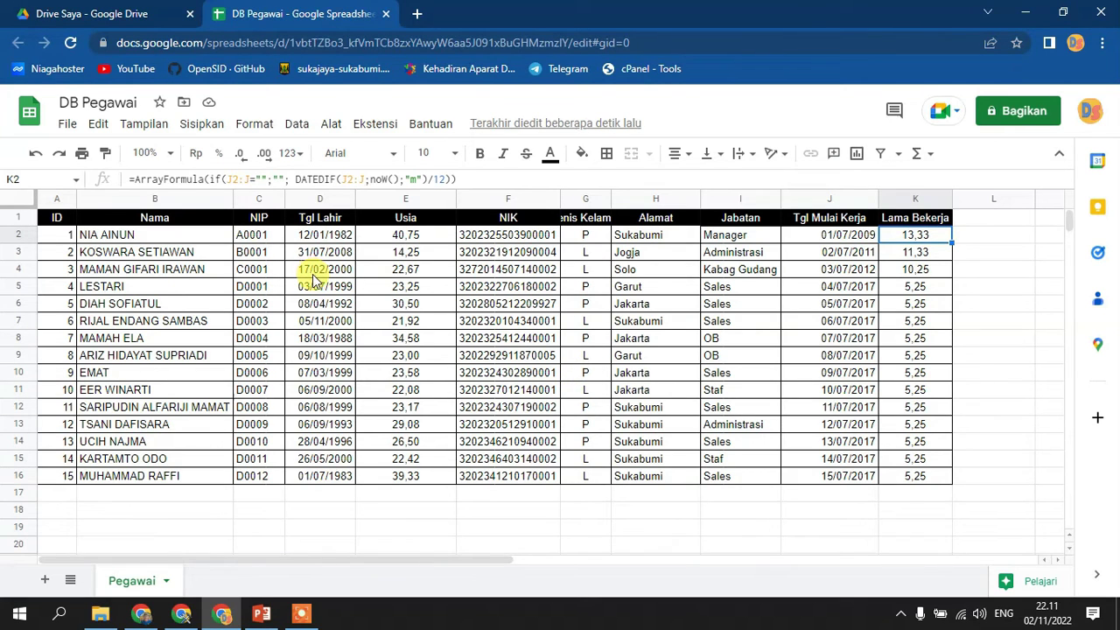
# - Apply the Tanggal date format to the entire Tgl Lahir column D
pyautogui.click(320, 198)
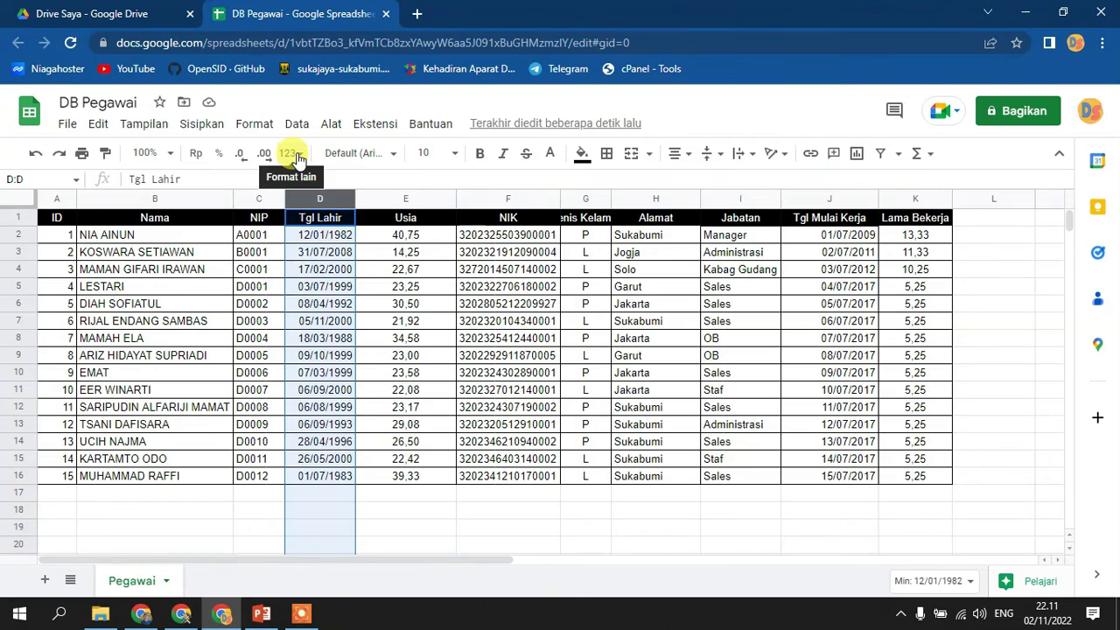
pyautogui.click(293, 154)
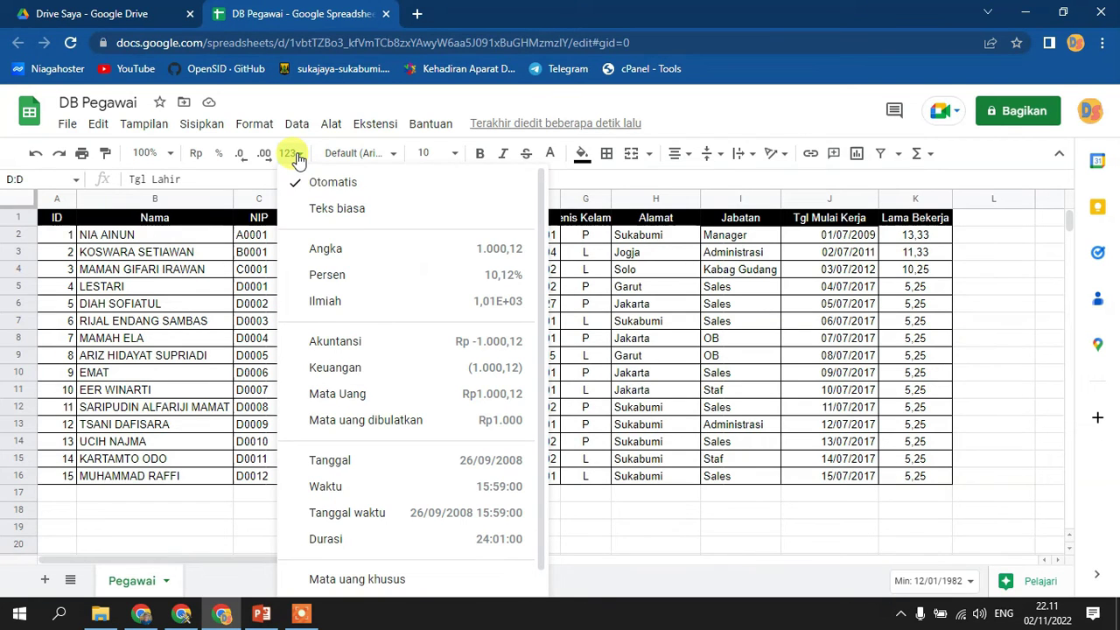
pyautogui.click(359, 464)
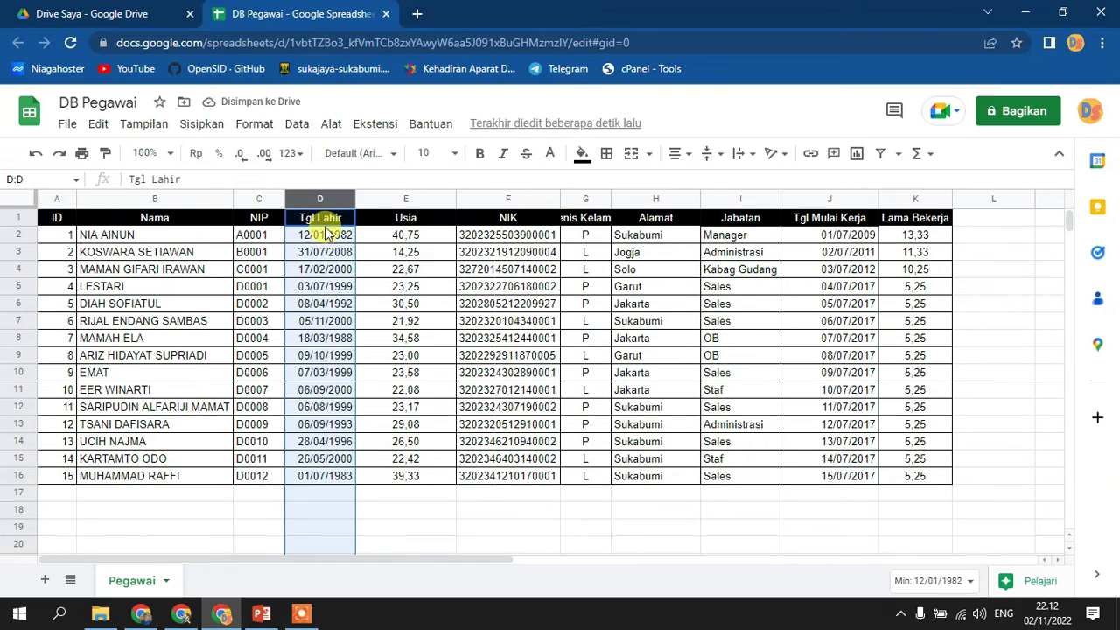
# - Add a validation rule on Pegawai!D2:D that accepts only valid dates and rejects other input
pyautogui.click(297, 124)
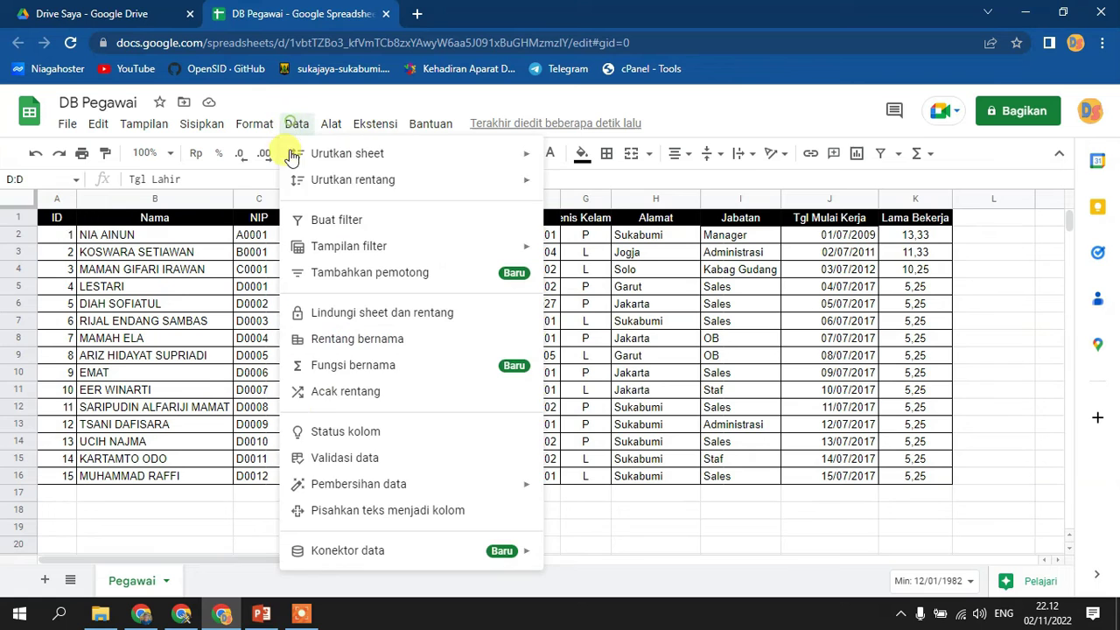
pyautogui.click(339, 459)
pyautogui.click(549, 254)
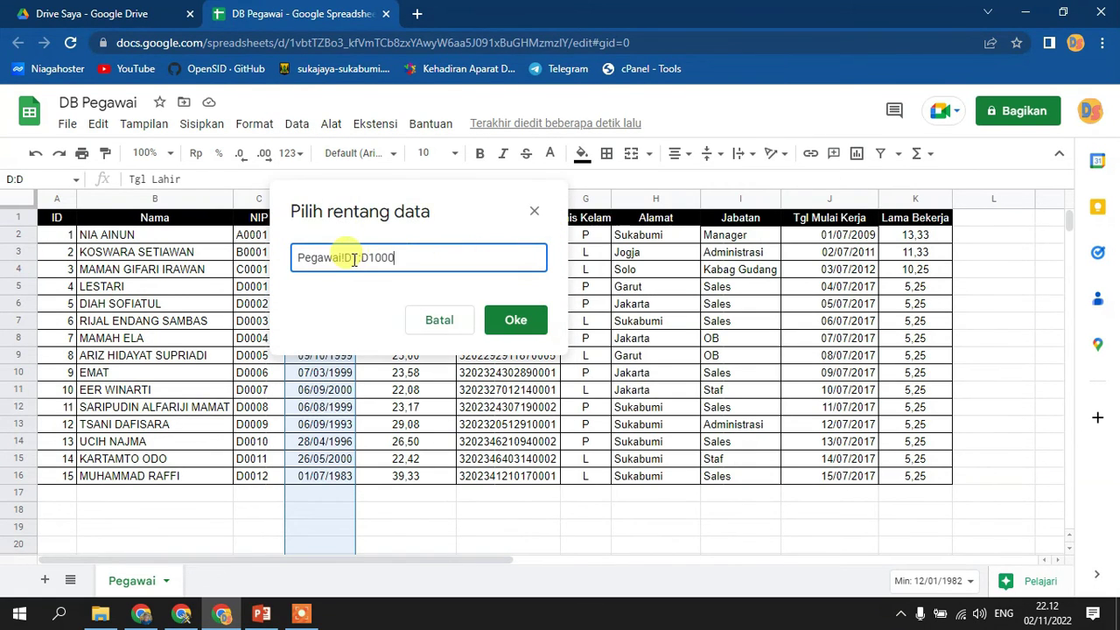
pyautogui.moveTo(351, 259); pyautogui.dragTo(500, 254)
pyautogui.write('2')
pyautogui.press('BackSpace')
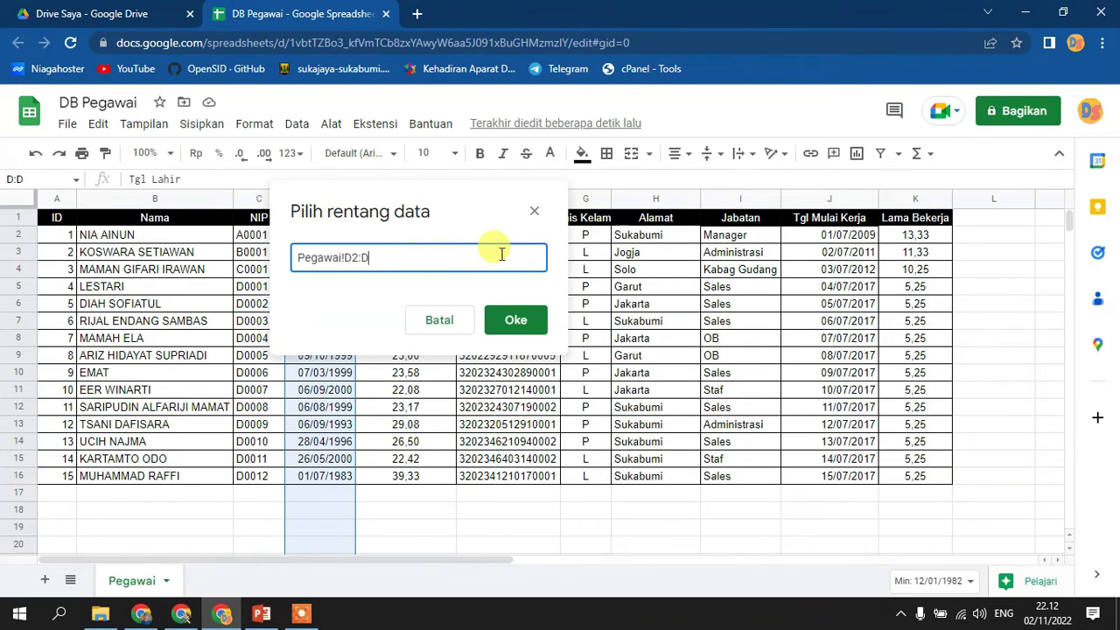
pyautogui.click(515, 320)
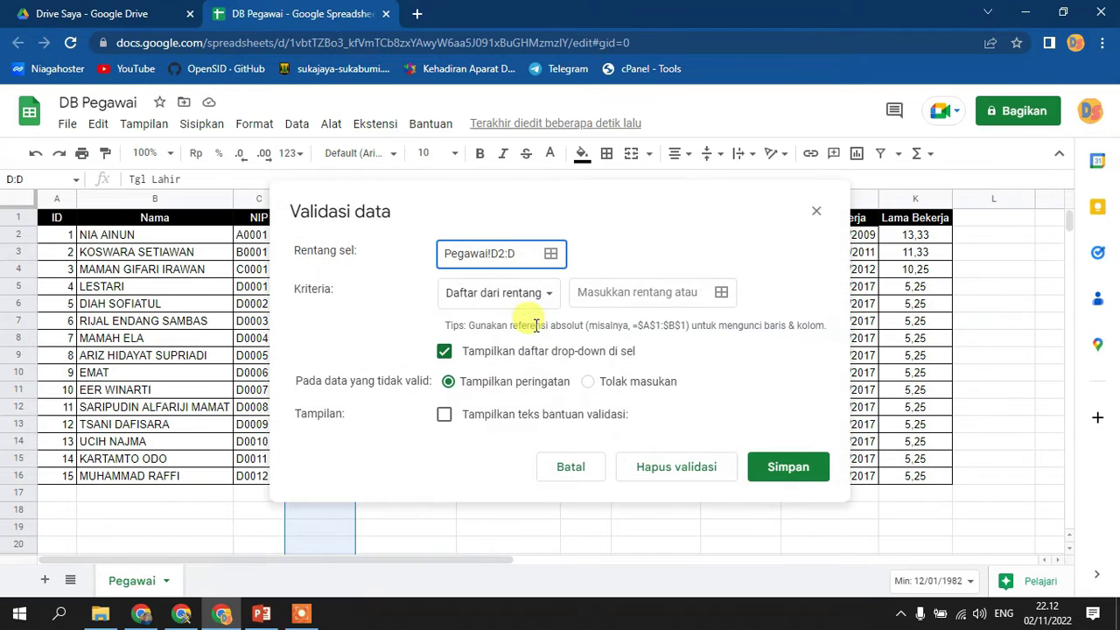
pyautogui.click(531, 298)
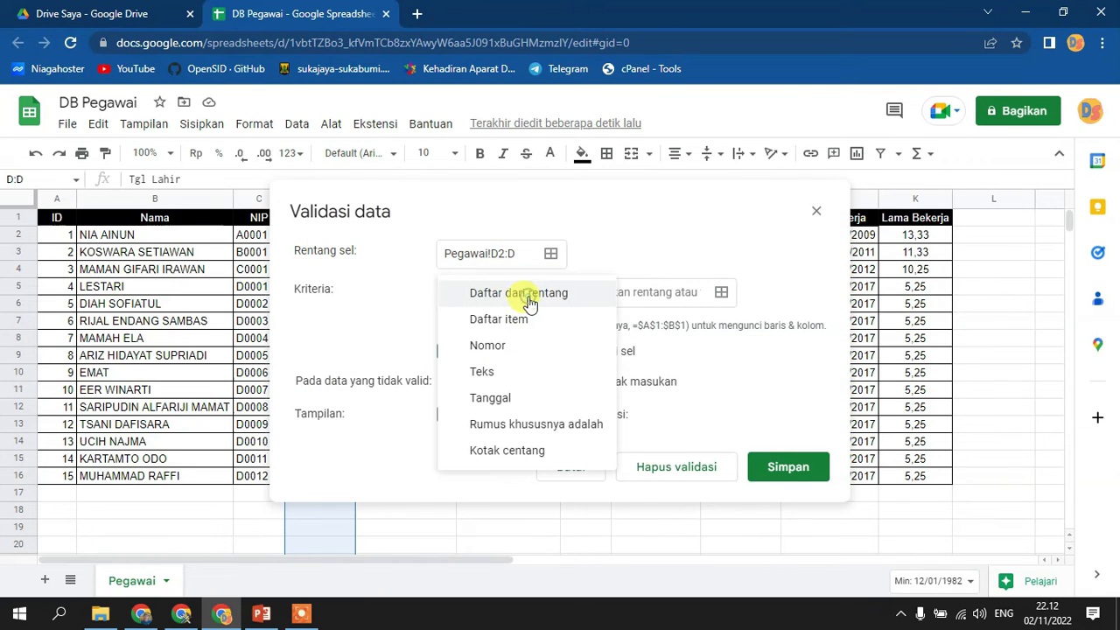
pyautogui.click(495, 398)
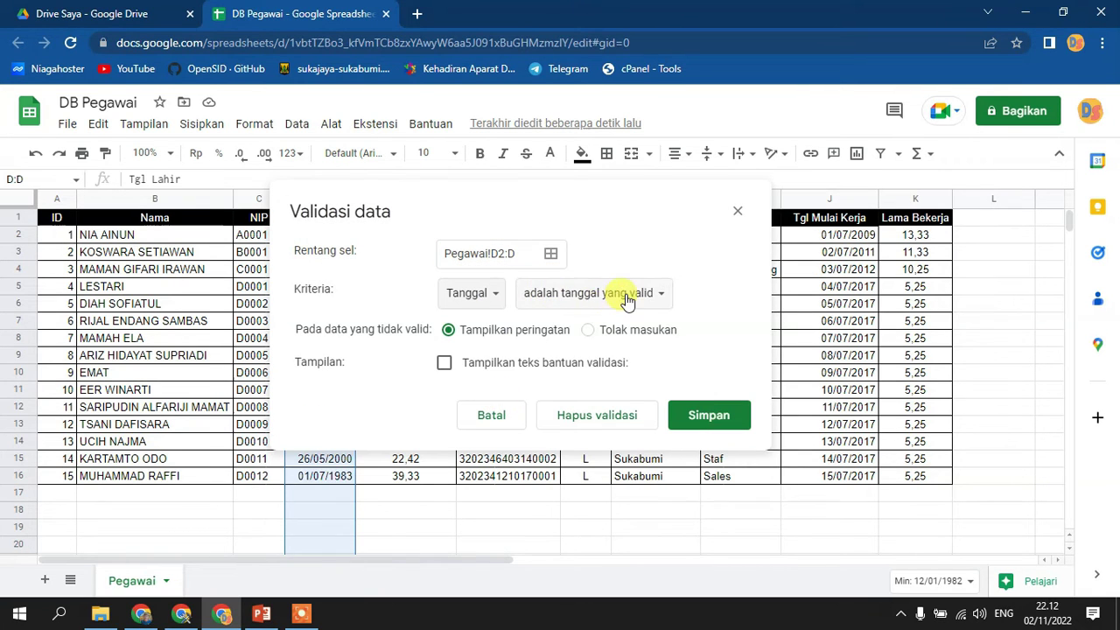
pyautogui.click(610, 336)
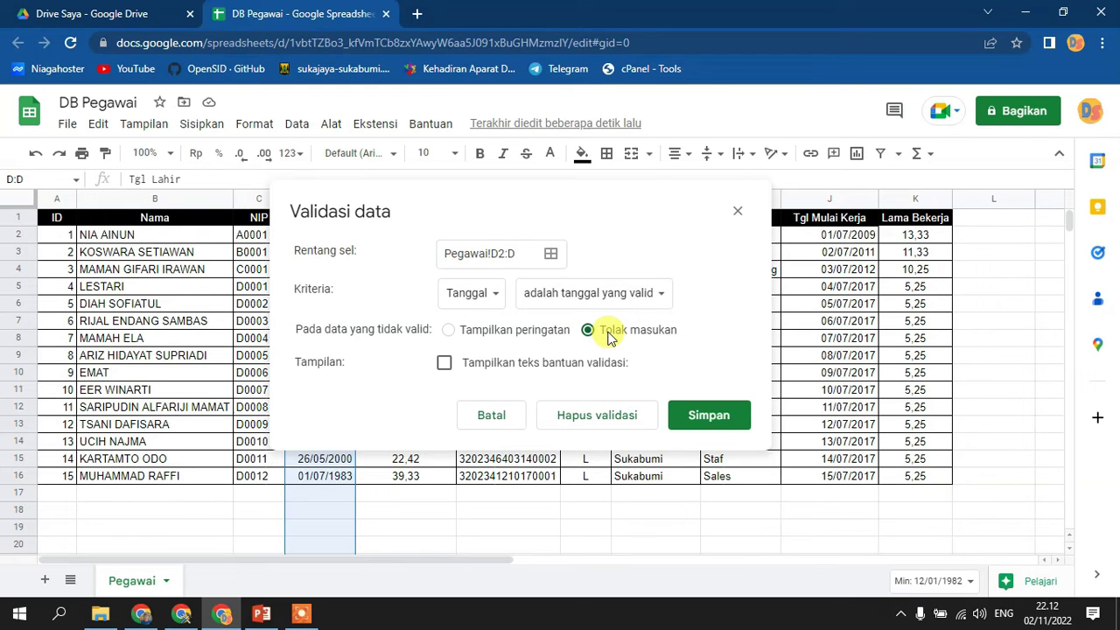
pyautogui.click(718, 416)
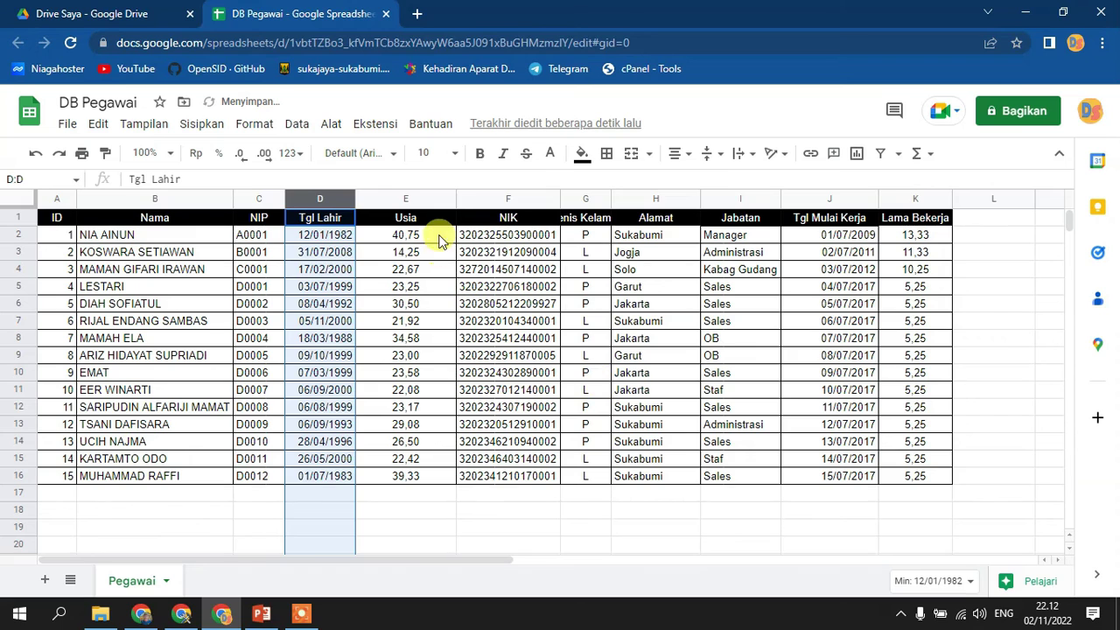
# - Shrink the Usia column to fit its values, then widen it slightly
pyautogui.doubleClick(454, 192)
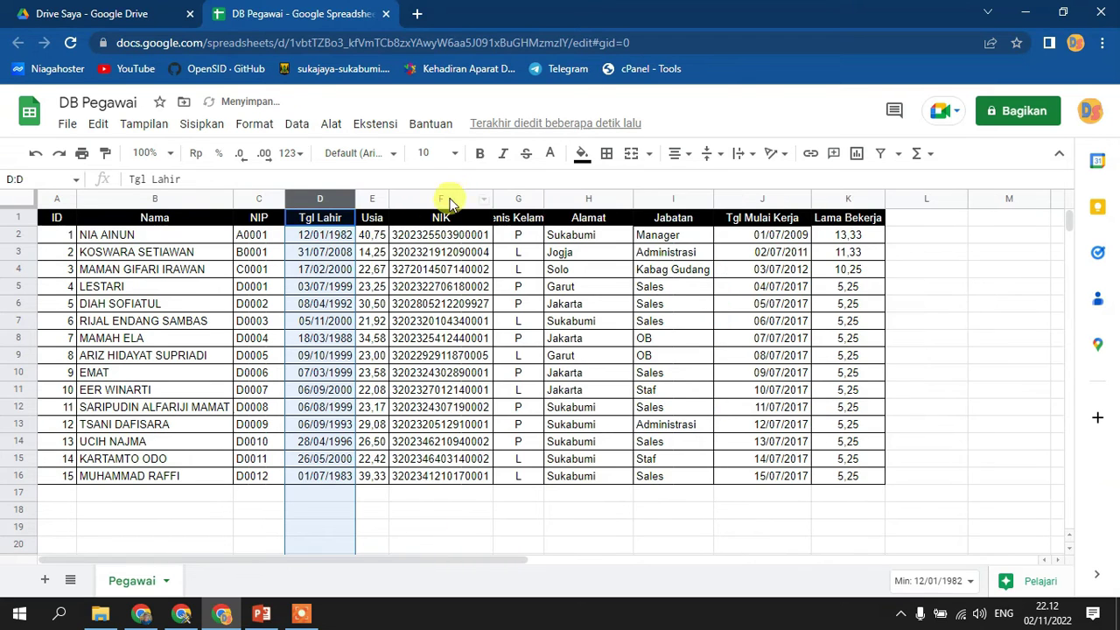
pyautogui.moveTo(389, 198); pyautogui.dragTo(406, 198)
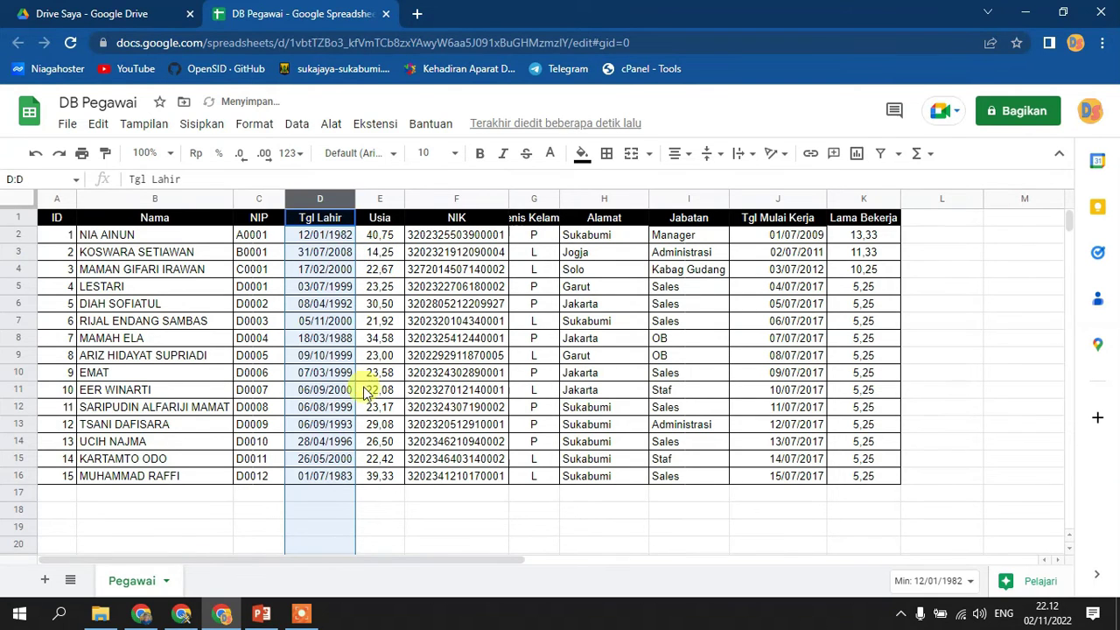
pyautogui.moveTo(377, 390); pyautogui.dragTo(385, 458)
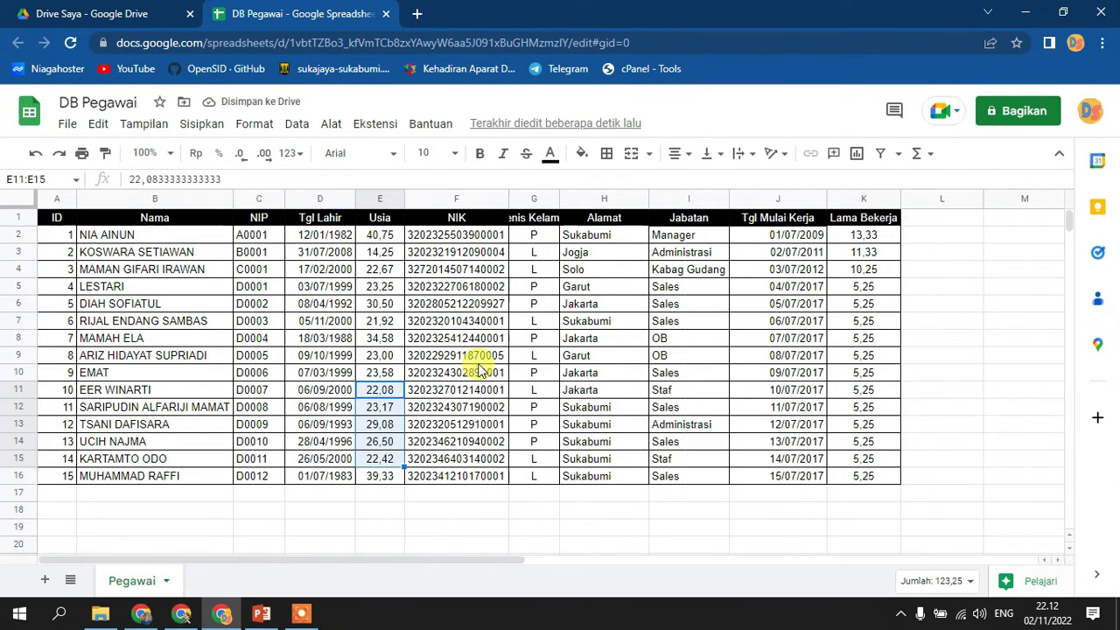
pyautogui.click(478, 357)
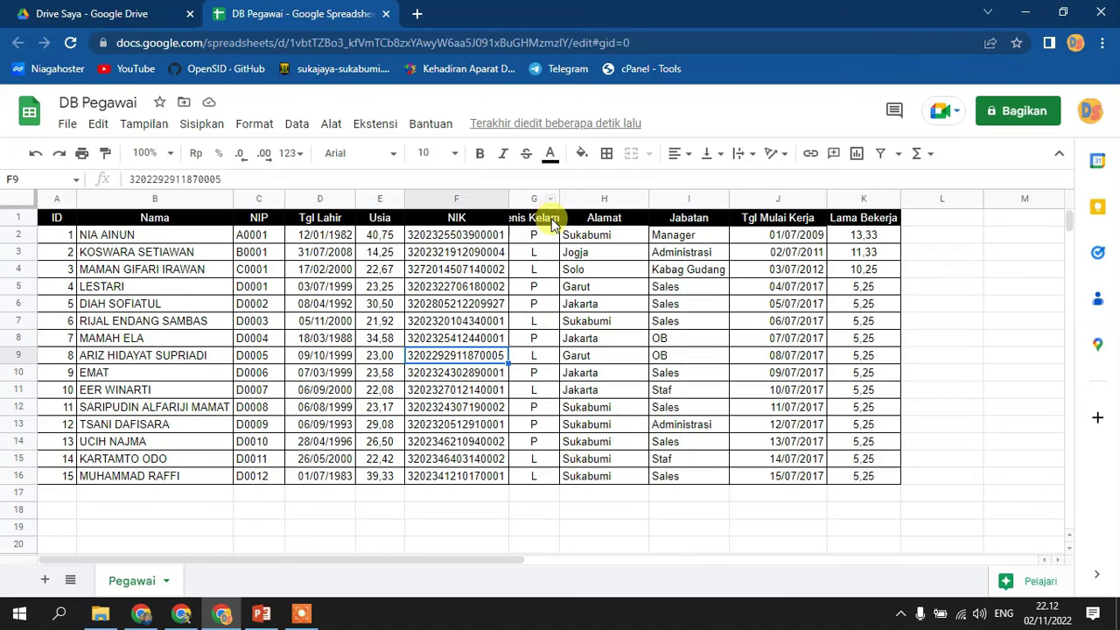
# - Wrap the Jenis Kelamin heading in G1 onto two lines
pyautogui.click(542, 219)
pyautogui.click(744, 155)
pyautogui.click(762, 182)
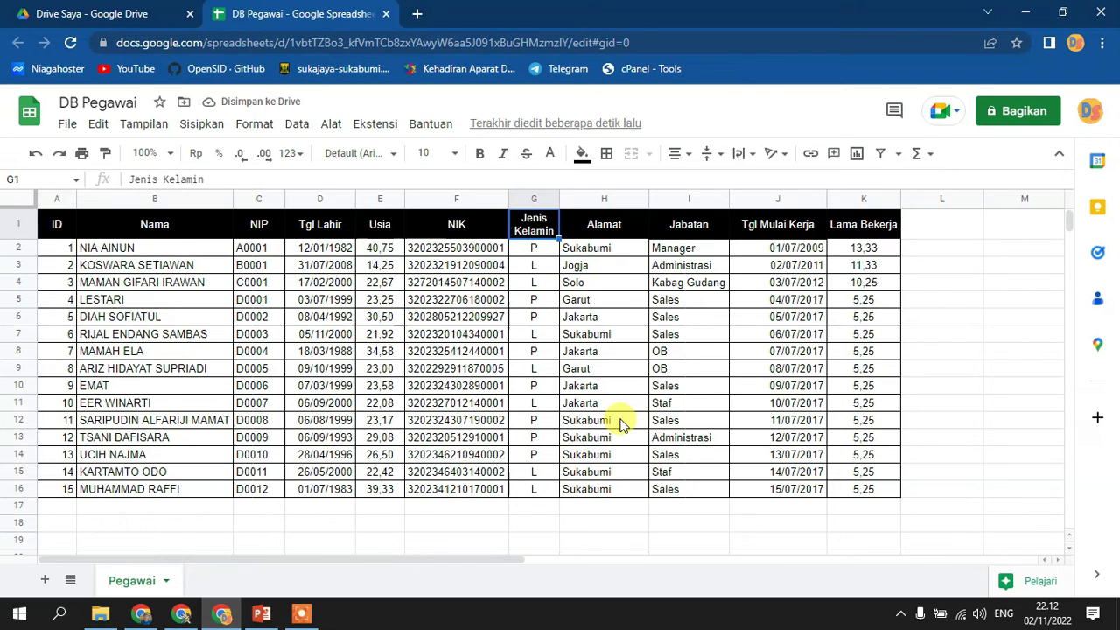
pyautogui.click(534, 200)
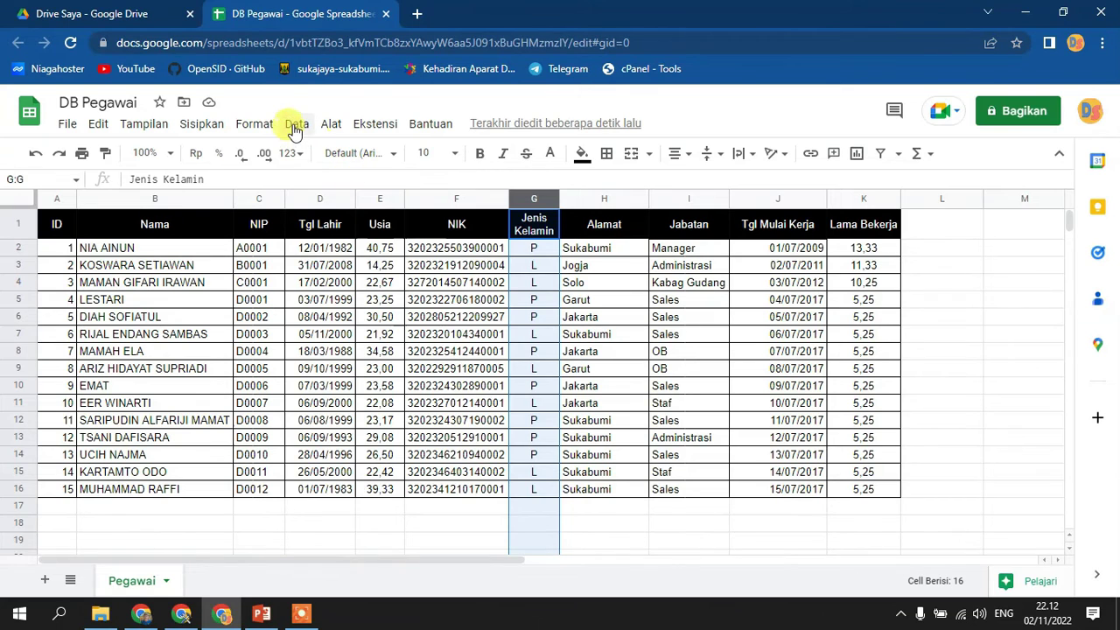
# - Give column G an 'L,P' item-list dropdown that rejects other input, with help text 'Masukan L atau P'
pyautogui.click(296, 124)
pyautogui.click(330, 458)
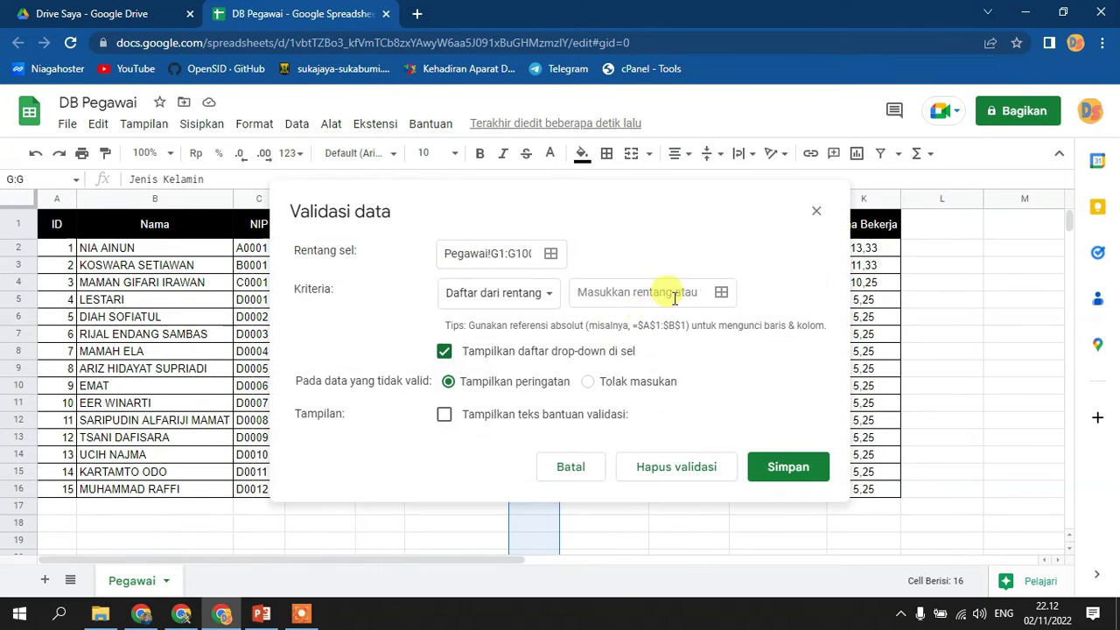
pyautogui.click(539, 293)
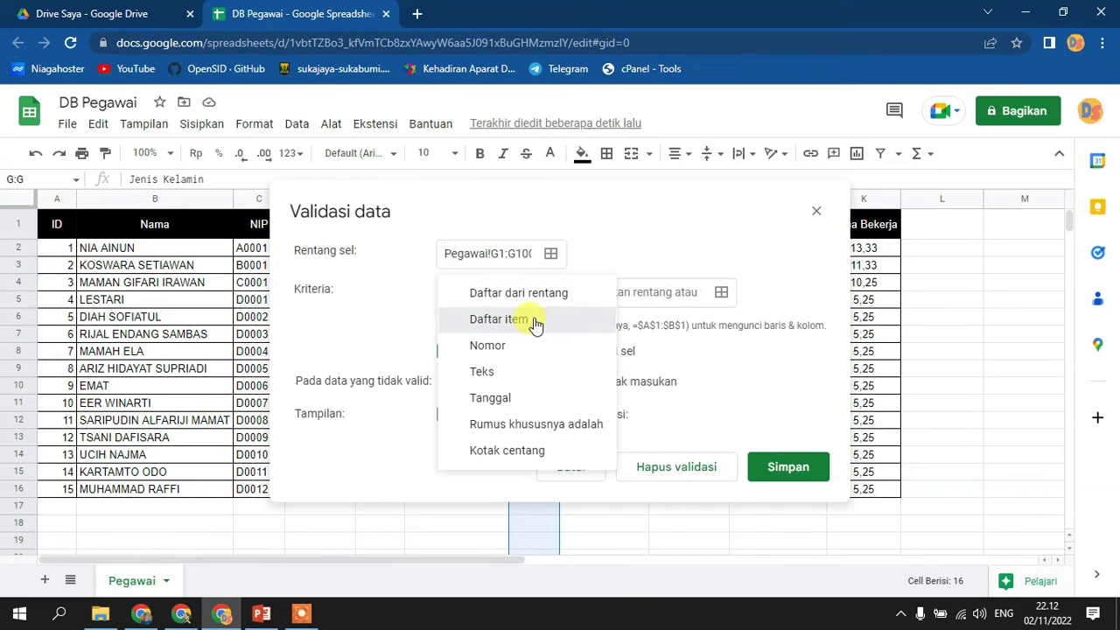
pyautogui.click(535, 322)
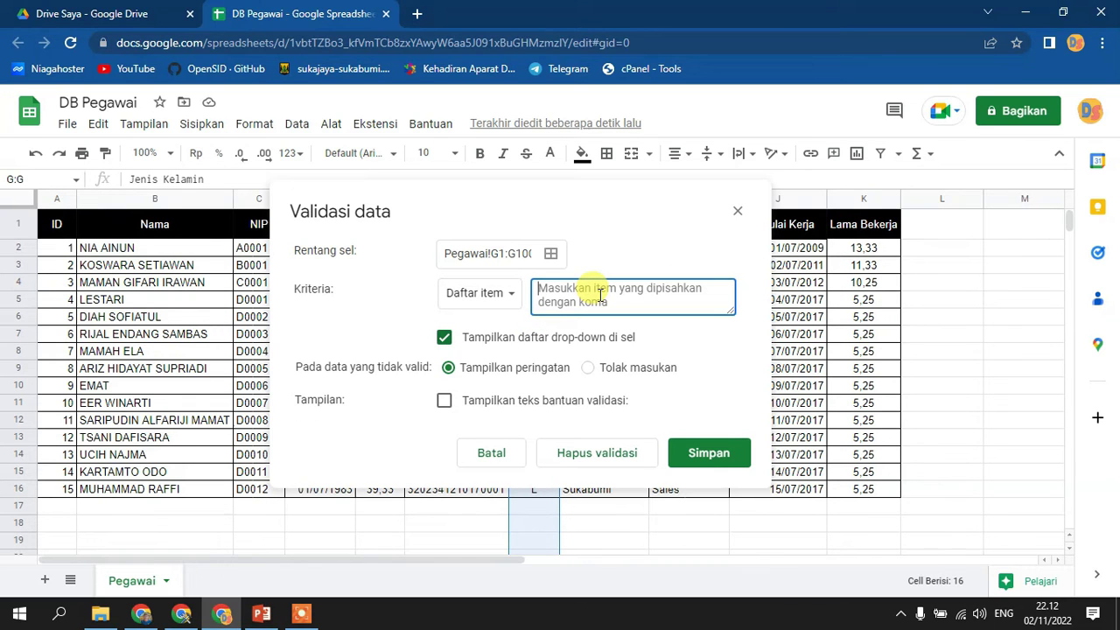
pyautogui.write('L,P')
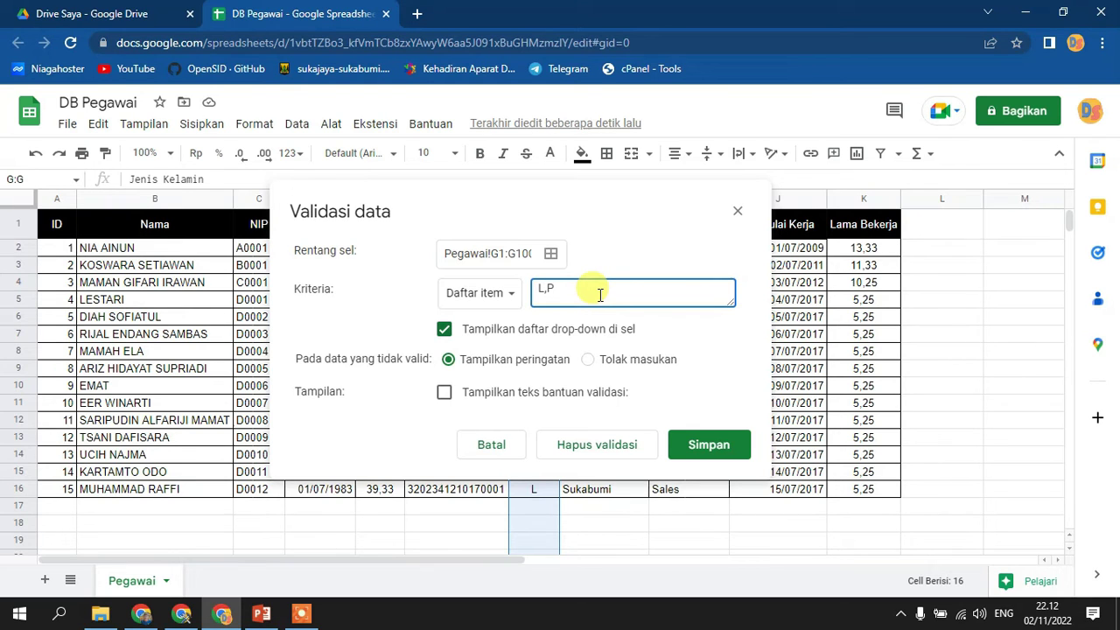
pyautogui.click(599, 360)
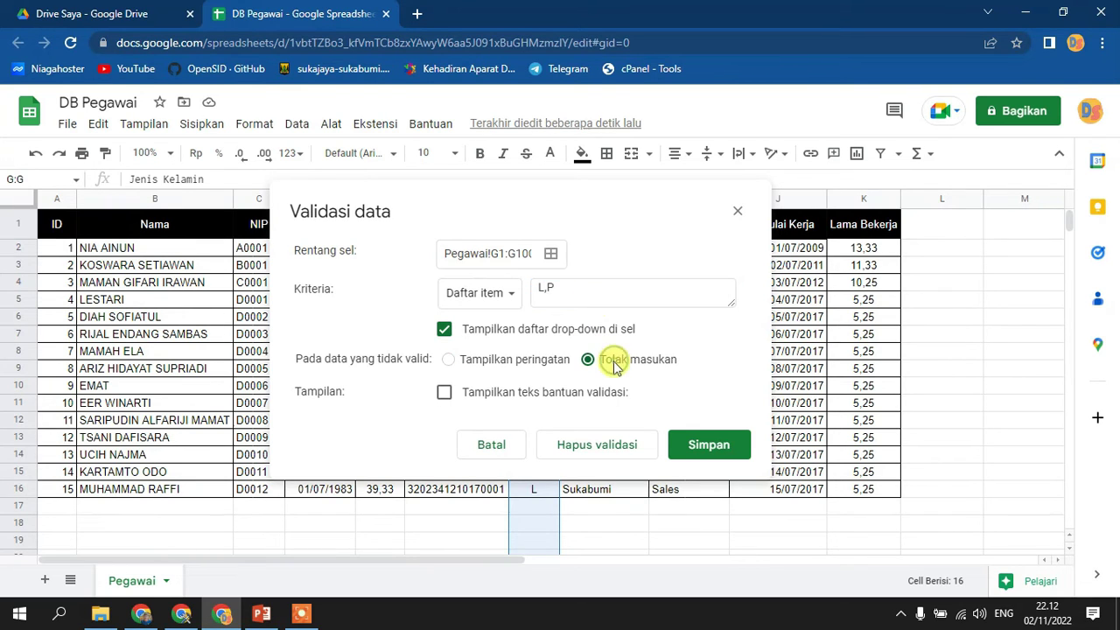
pyautogui.click(551, 395)
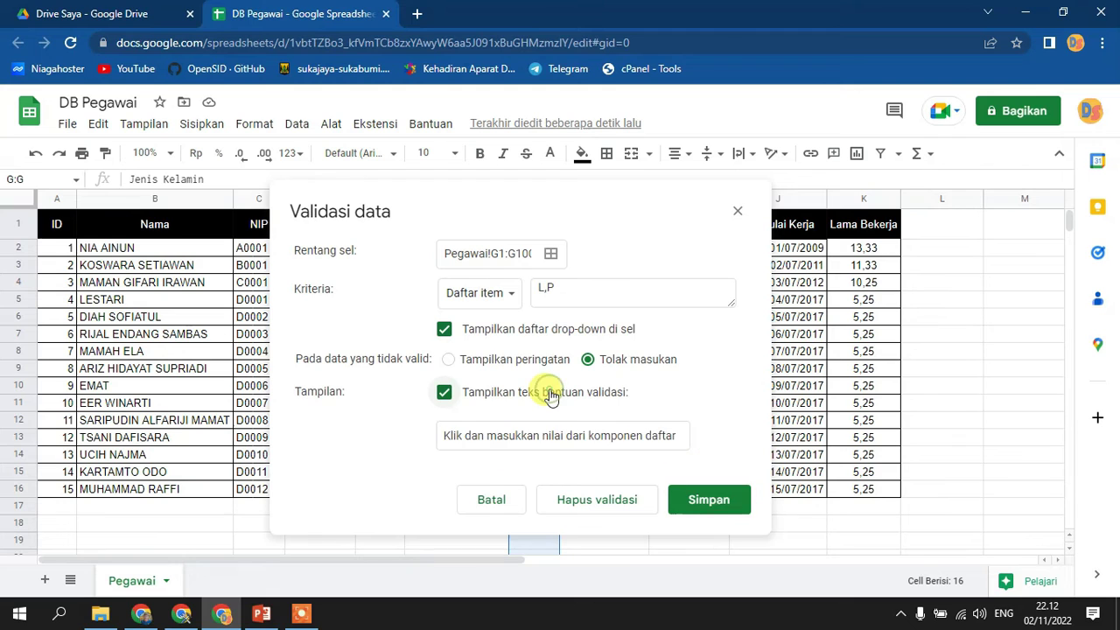
pyautogui.doubleClick(593, 435)
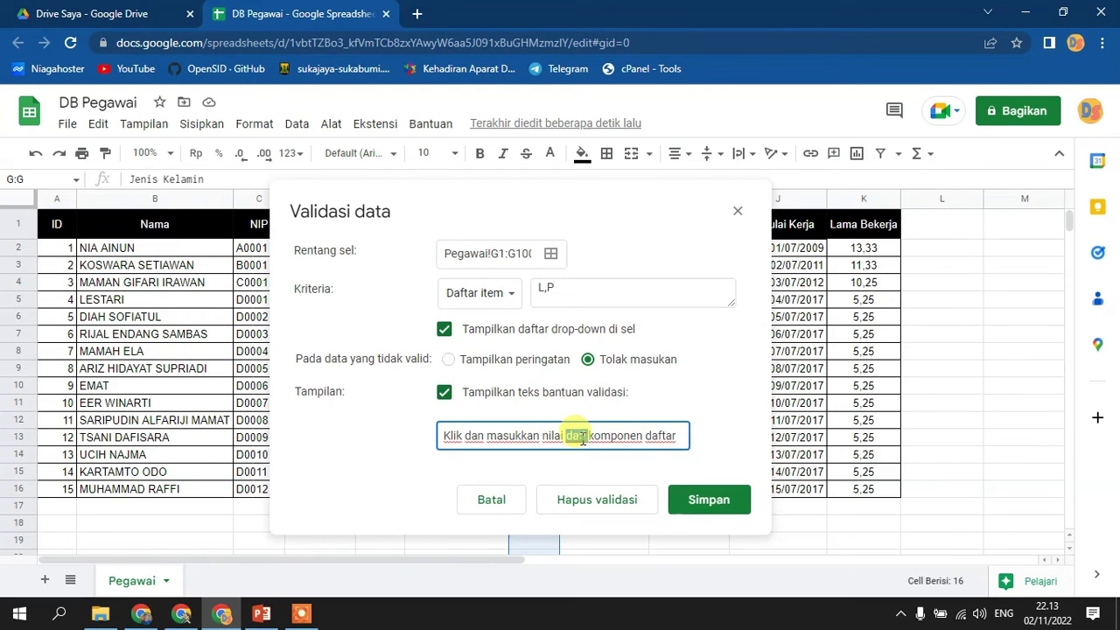
pyautogui.tripleClick(584, 436)
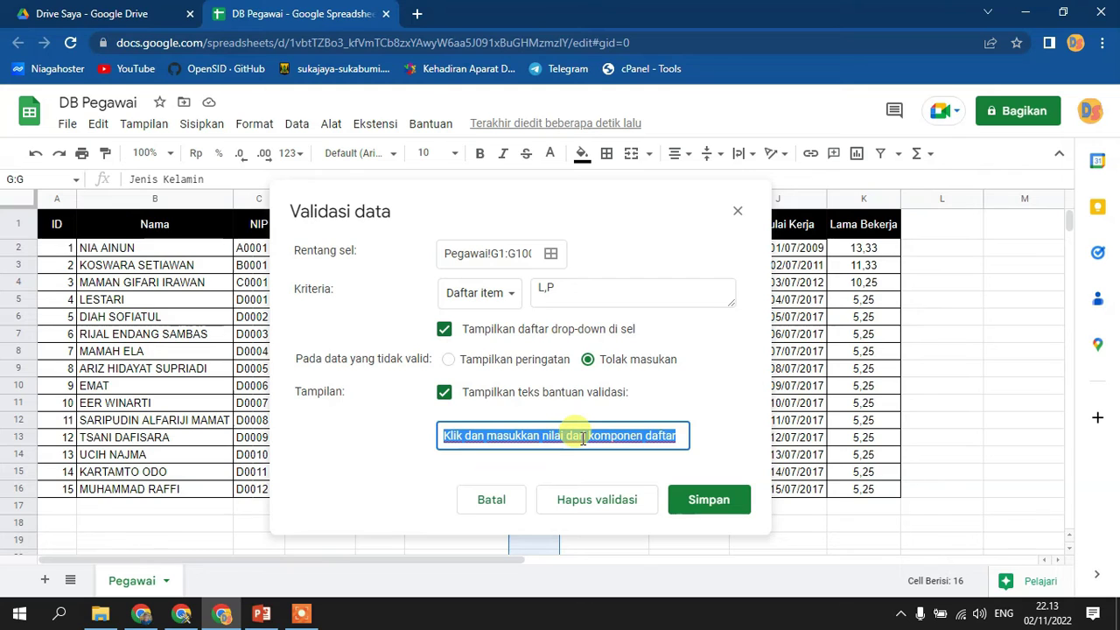
pyautogui.write('Masukan L atau P')
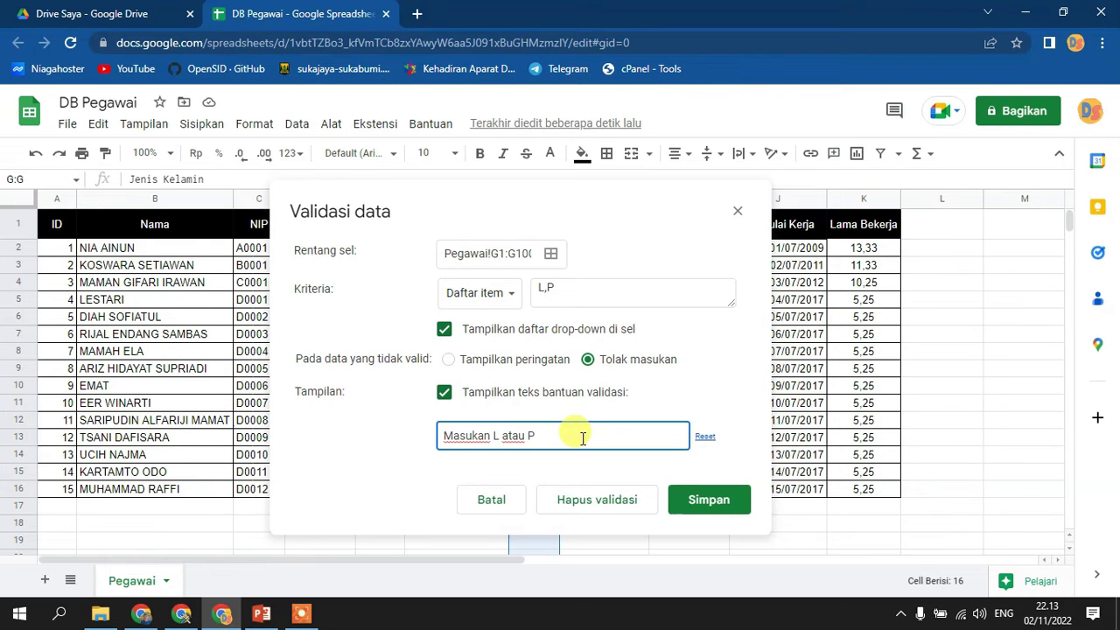
pyautogui.click(701, 500)
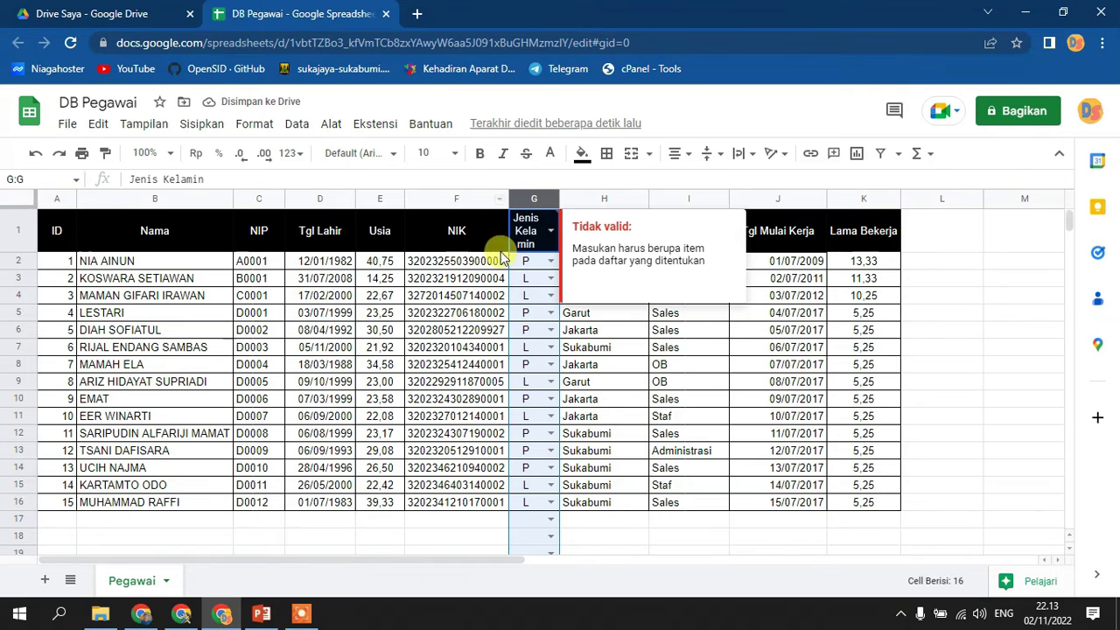
# - Change the L/P rule's range from the whole column to Pegawai!G2:G and save
pyautogui.click(315, 123)
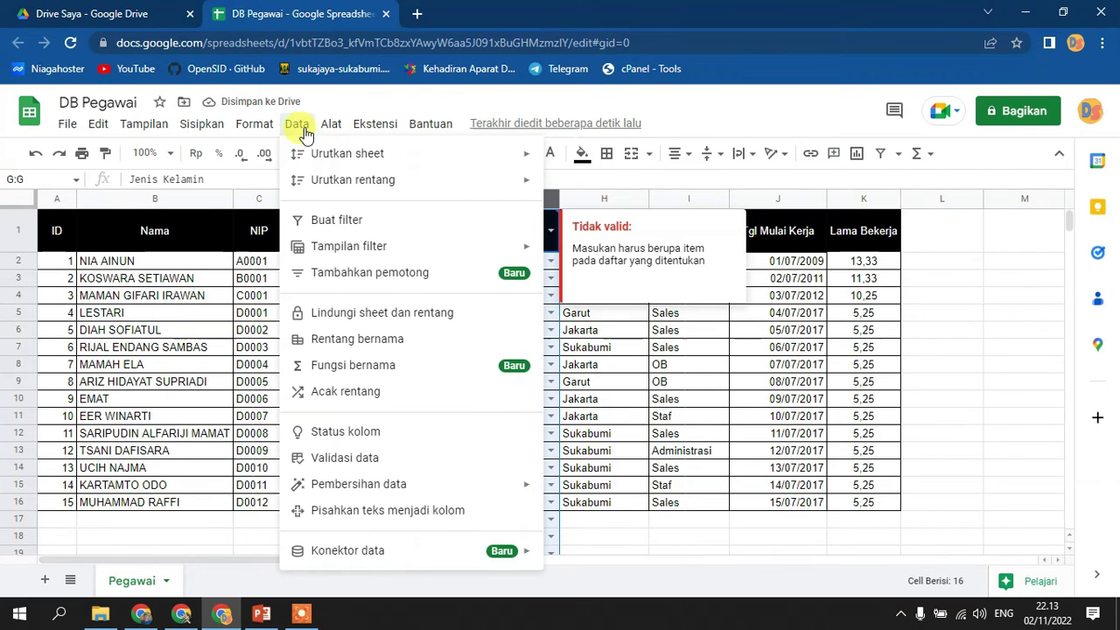
pyautogui.click(361, 458)
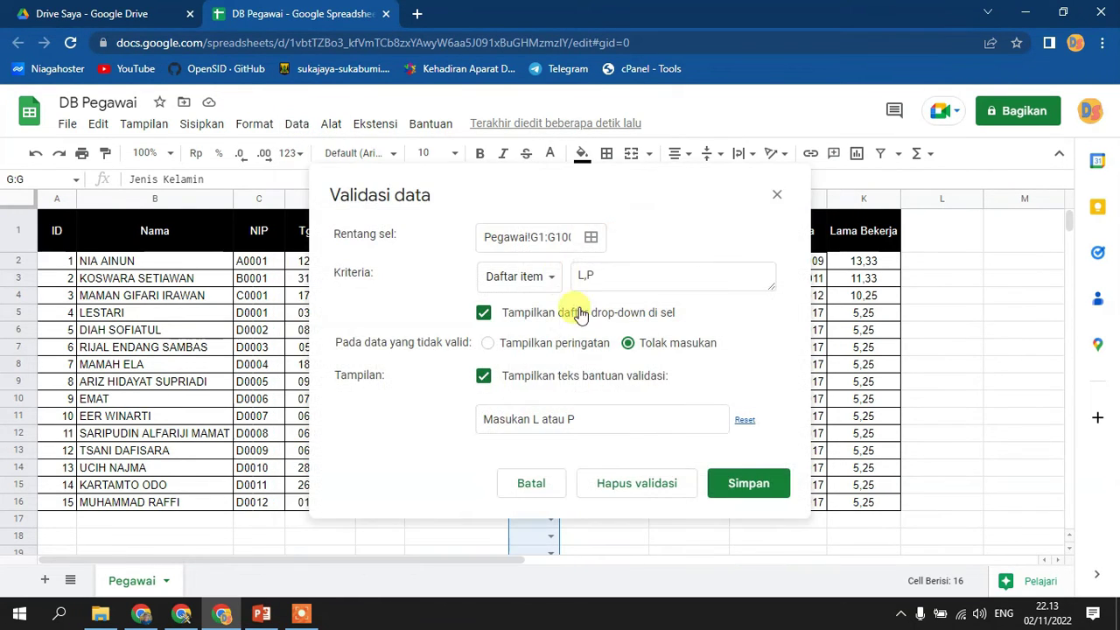
pyautogui.click(590, 236)
pyautogui.click(397, 242)
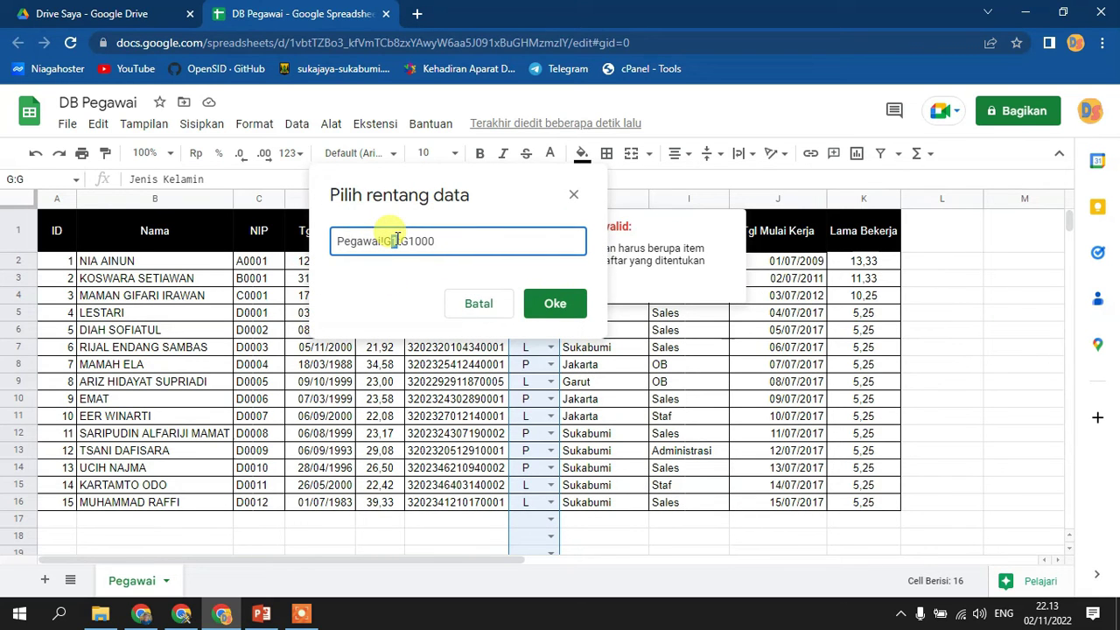
pyautogui.write('2')
pyautogui.moveTo(409, 242); pyautogui.dragTo(530, 243)
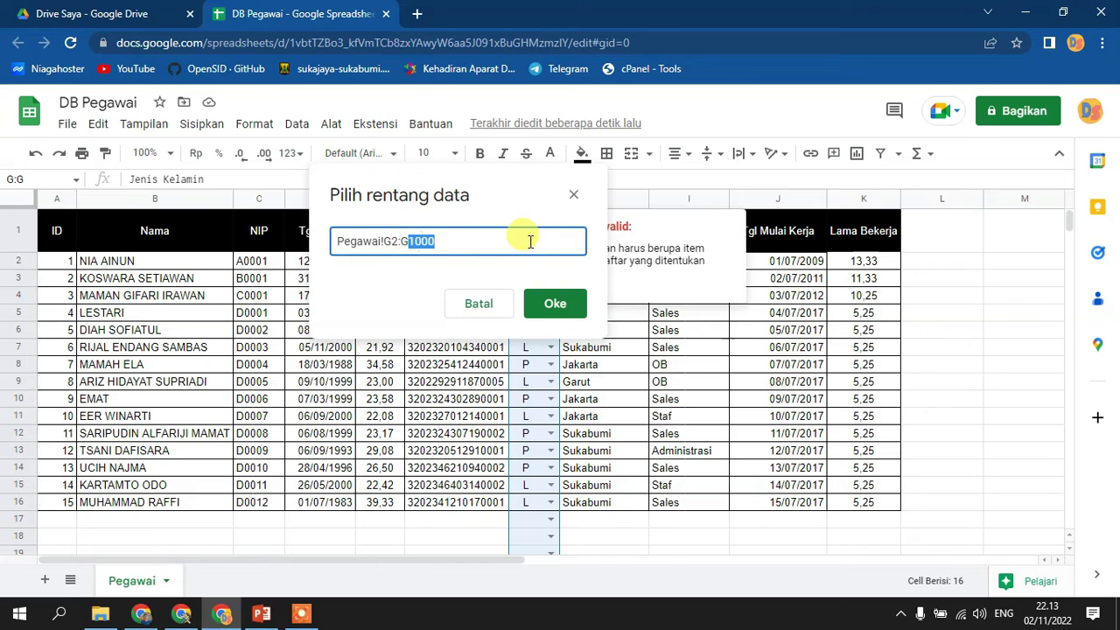
pyautogui.press('BackSpace')
pyautogui.click(567, 311)
pyautogui.click(755, 485)
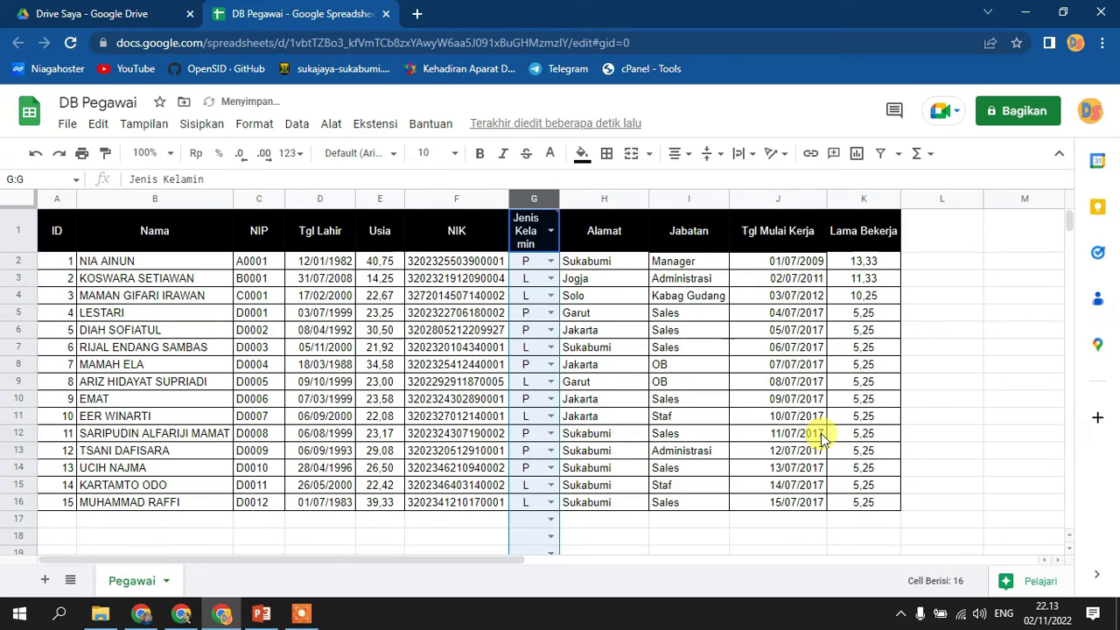
# - Widen column G so Jenis Kelamin fits, and check that G3 offers the L/P dropdown
pyautogui.click(588, 314)
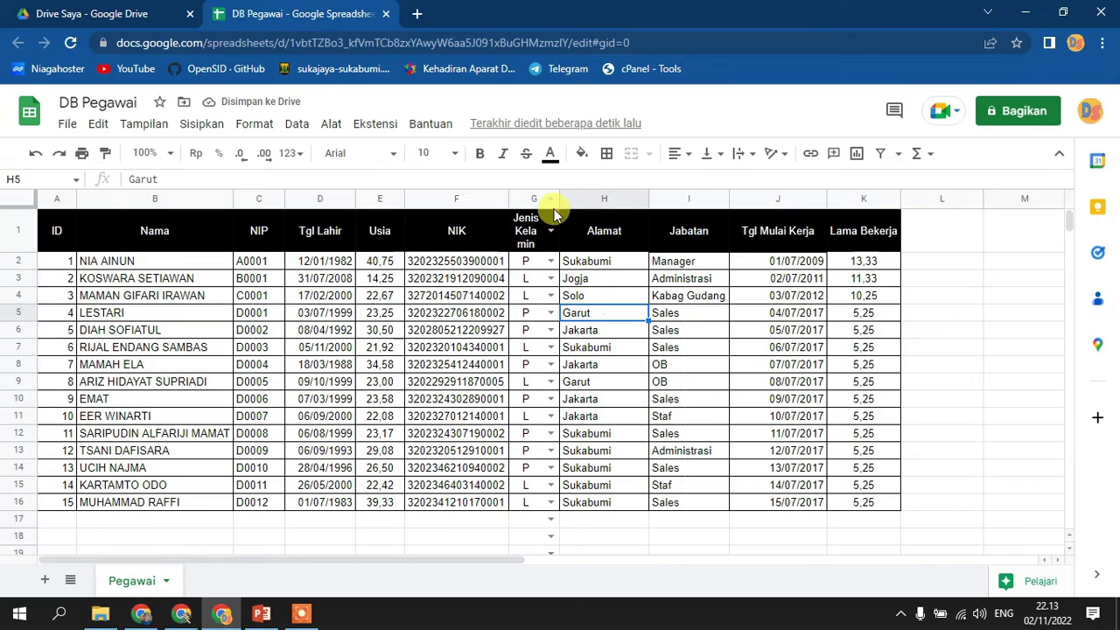
pyautogui.moveTo(560, 198); pyautogui.dragTo(579, 198)
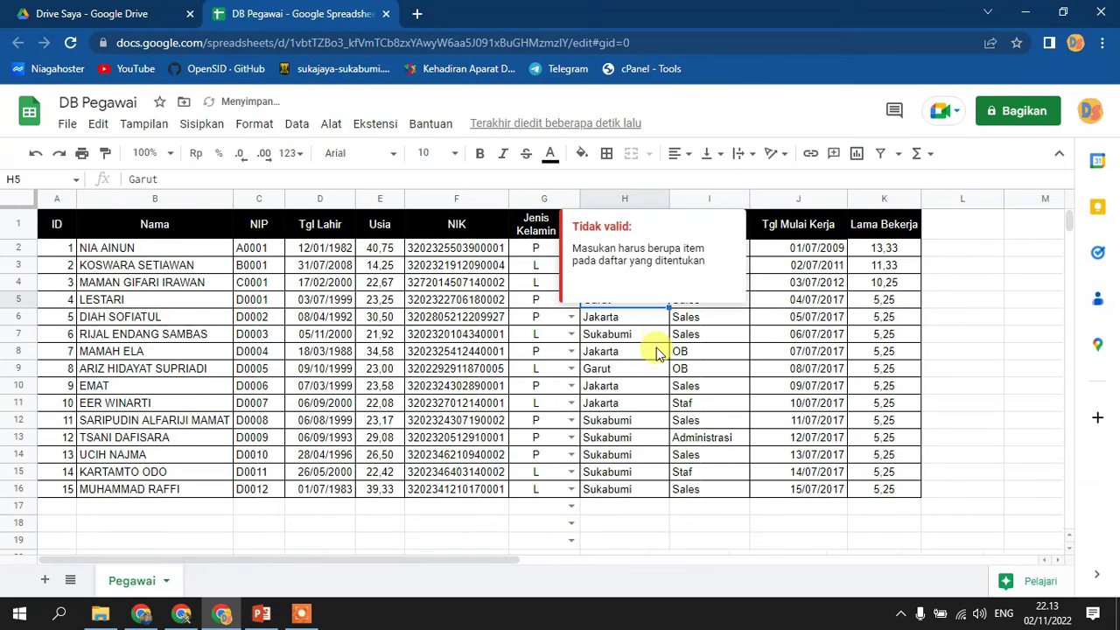
pyautogui.scroll(-3, 636, 427)
pyautogui.scroll(3, 635, 427)
pyautogui.click(549, 247)
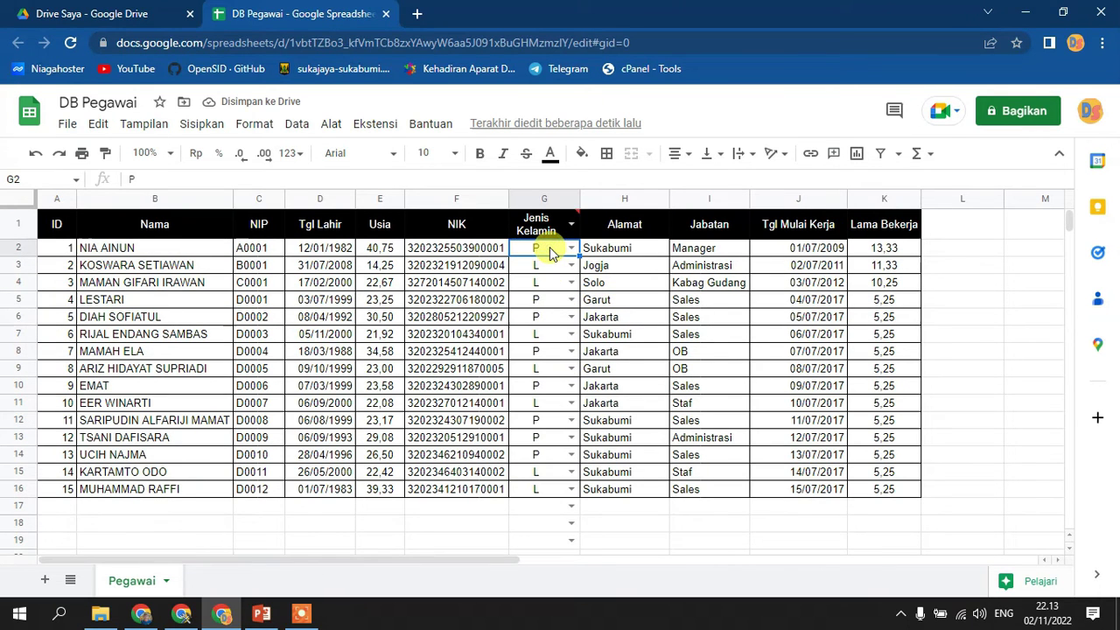
pyautogui.click(570, 265)
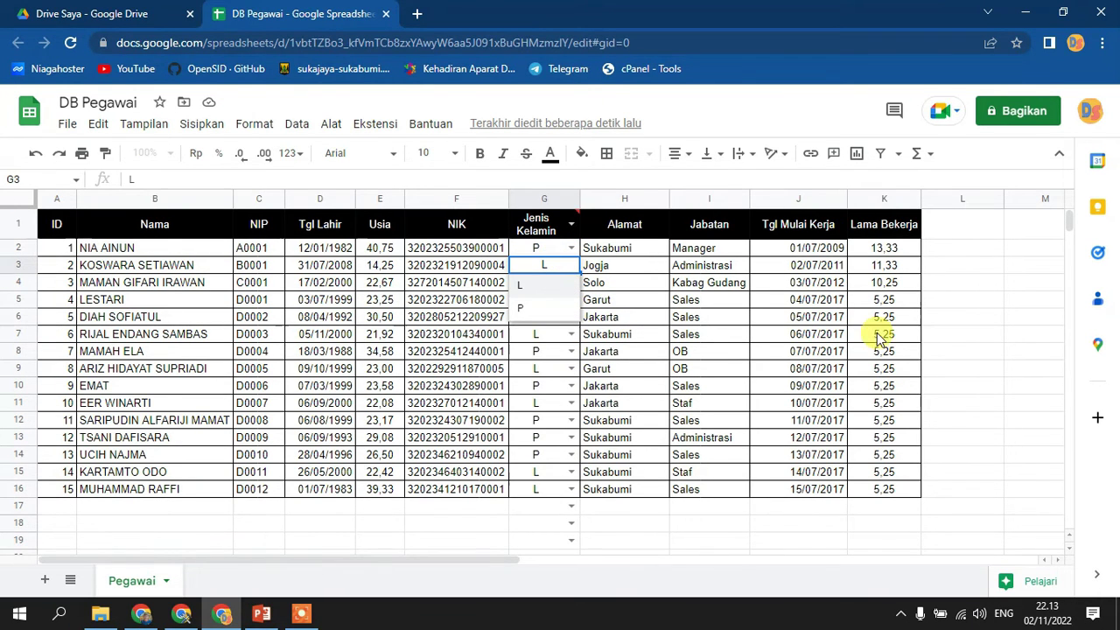
pyautogui.click(943, 334)
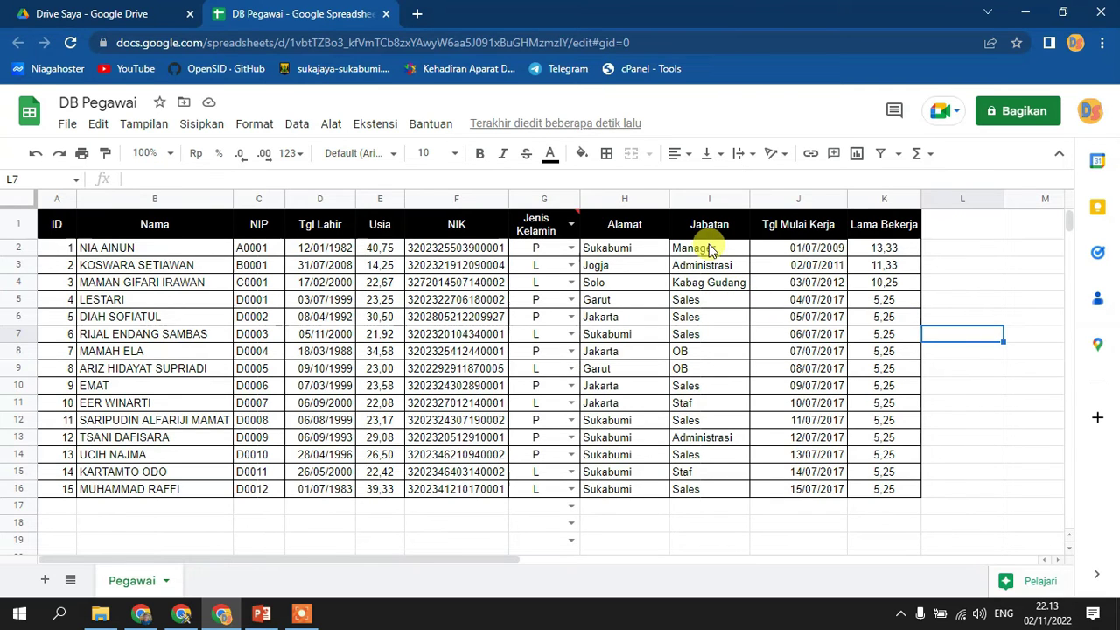
# - Widen the Jabatan column so entries like Kabag Gudang and Administrasi fit
pyautogui.moveTo(711, 250); pyautogui.dragTo(717, 492)
pyautogui.moveTo(745, 203); pyautogui.dragTo(760, 200)
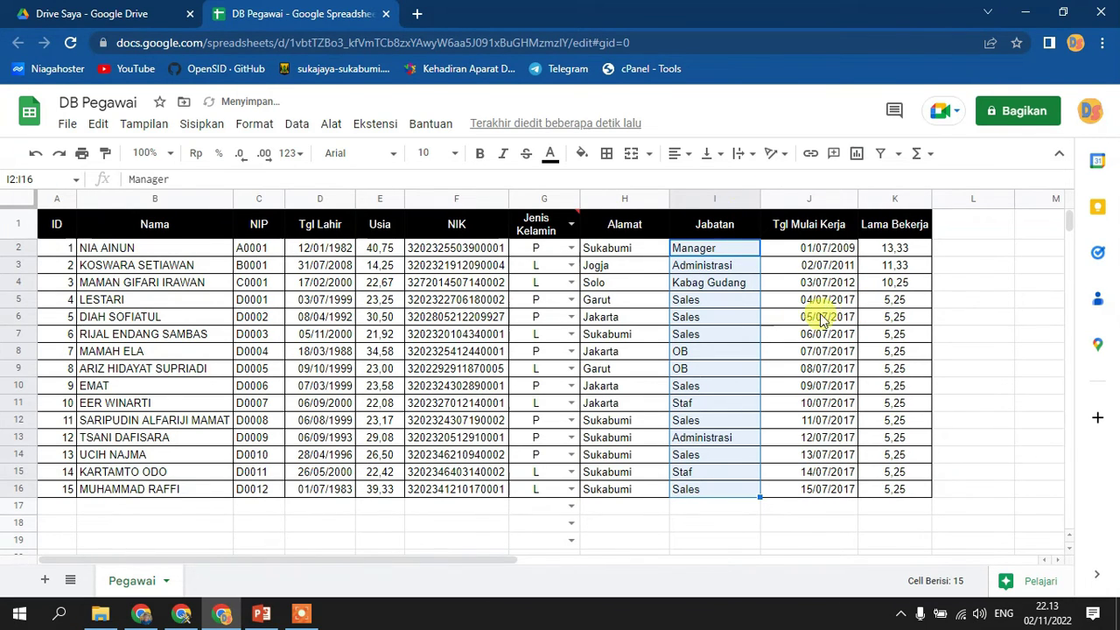
pyautogui.moveTo(455, 560); pyautogui.dragTo(571, 552)
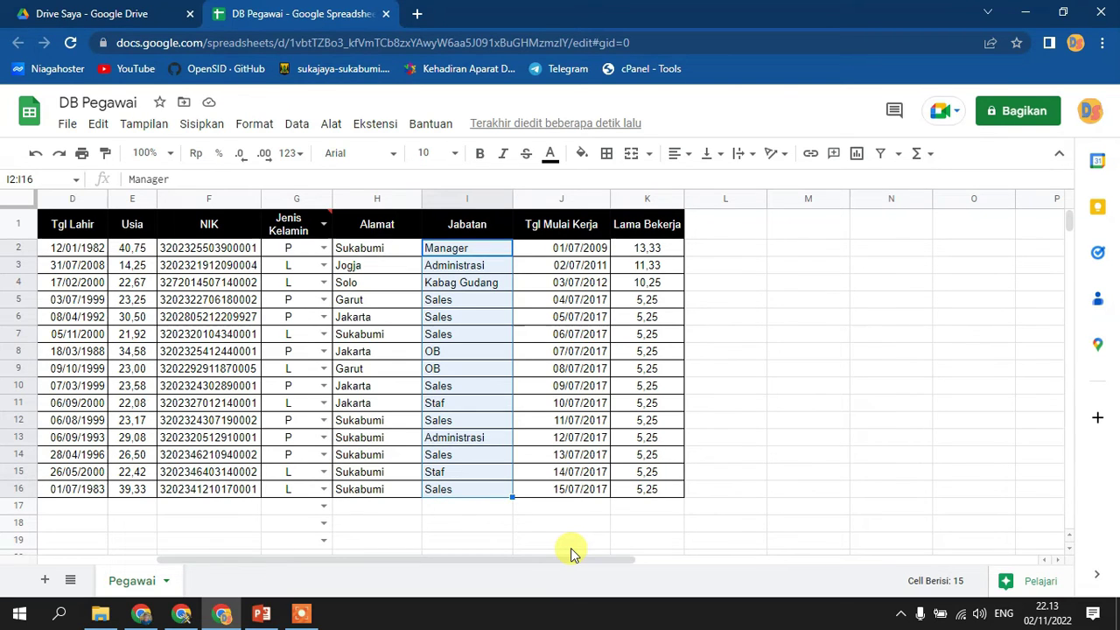
# - Type Manager, Administrasi, Sales, OB and Staf into M2 through M6, one per cell
pyautogui.click(811, 249)
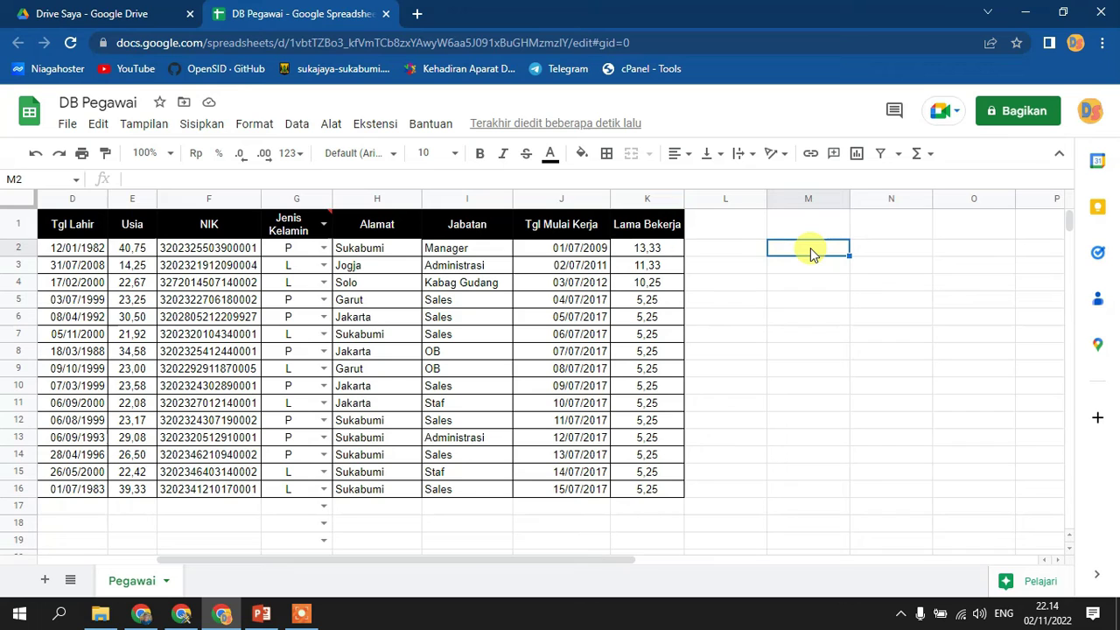
pyautogui.write('Ma')
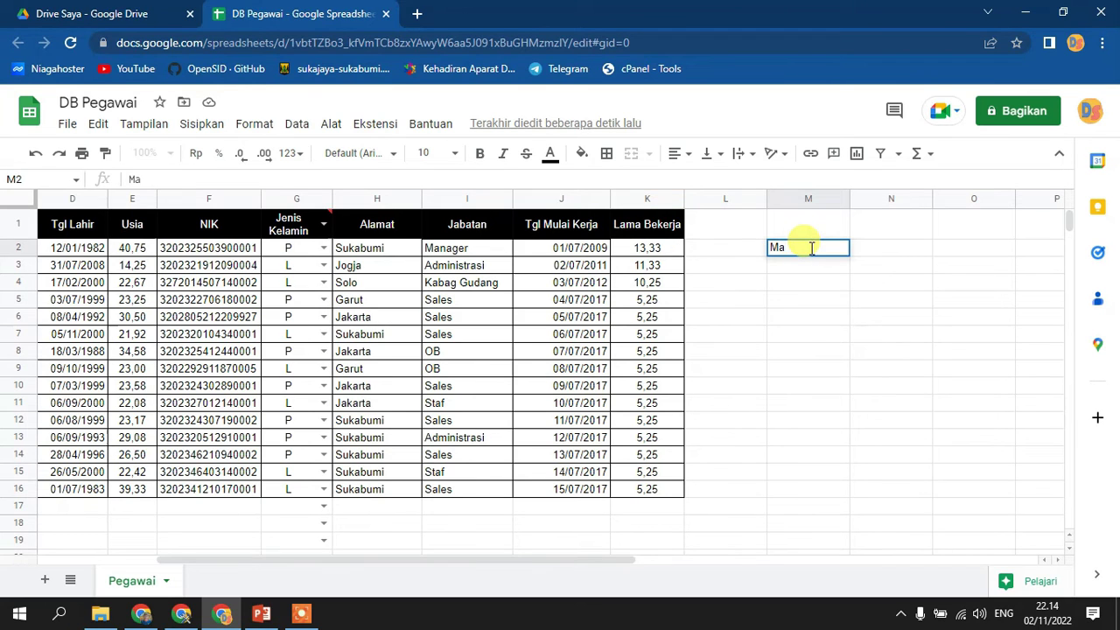
pyautogui.write('nager')
pyautogui.press('Return')
pyautogui.write('Administ')
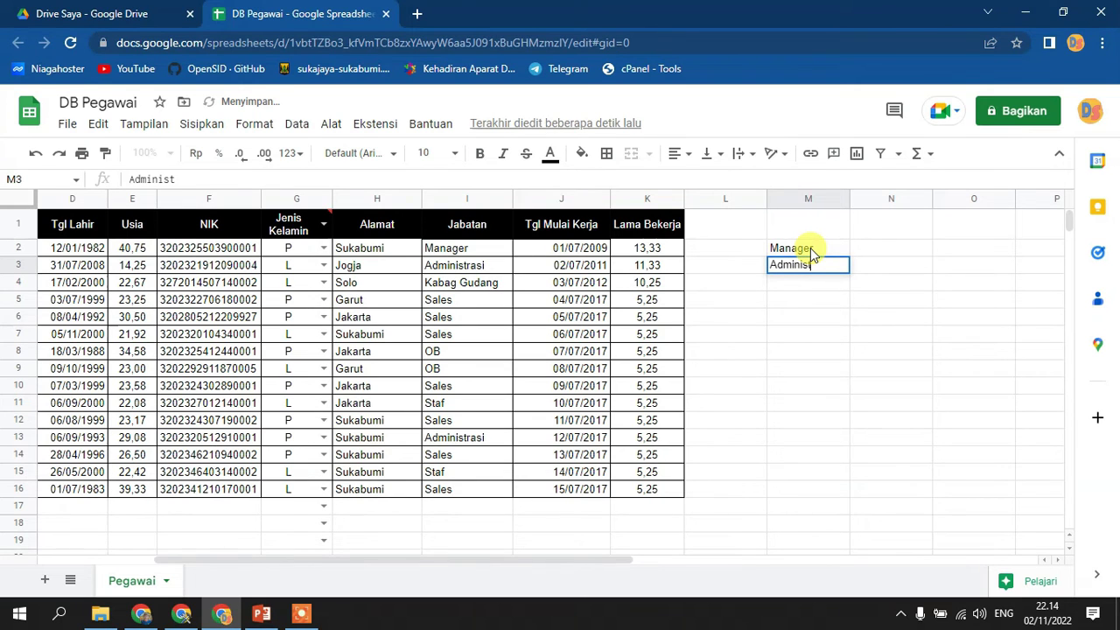
pyautogui.write('rasi')
pyautogui.press('Return')
pyautogui.write('S')
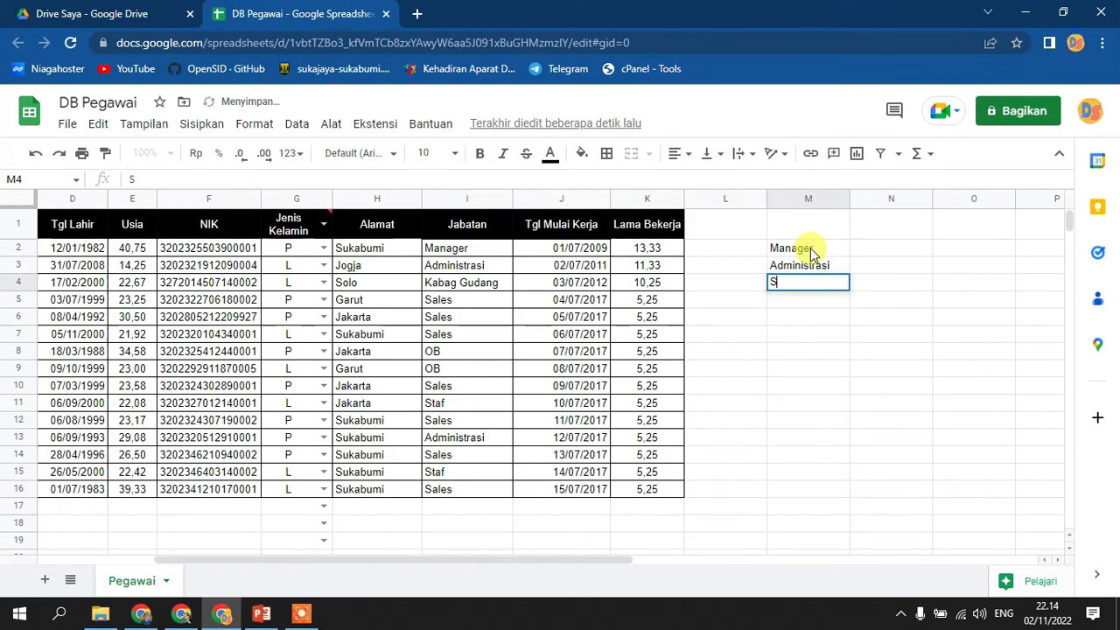
pyautogui.write('ales')
pyautogui.press('Return')
pyautogui.write('OB')
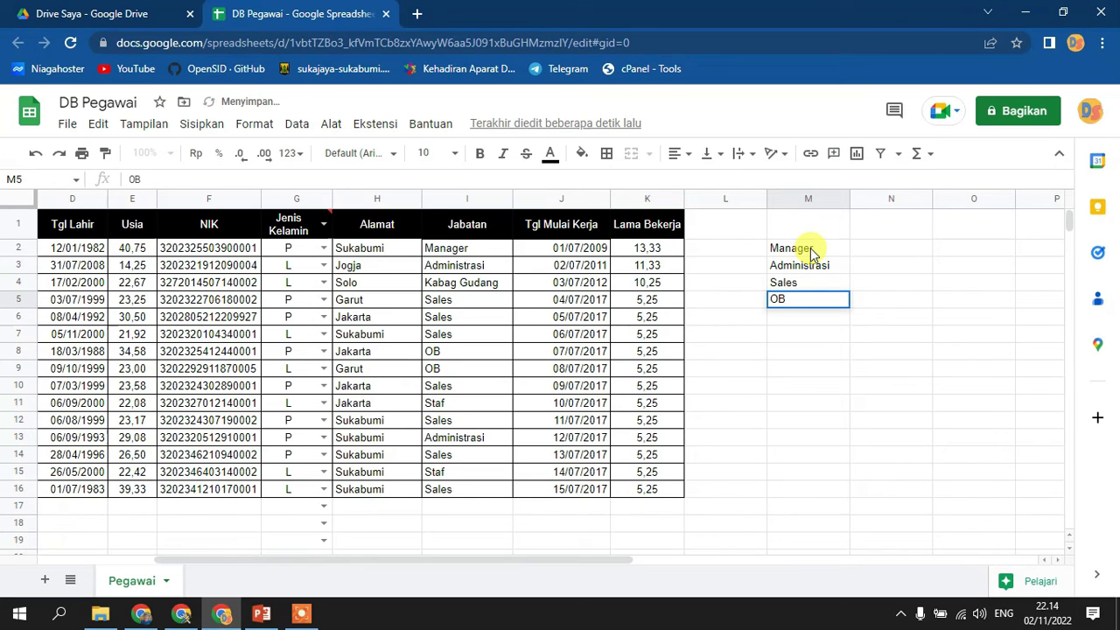
pyautogui.press('Return')
pyautogui.write('Staf')
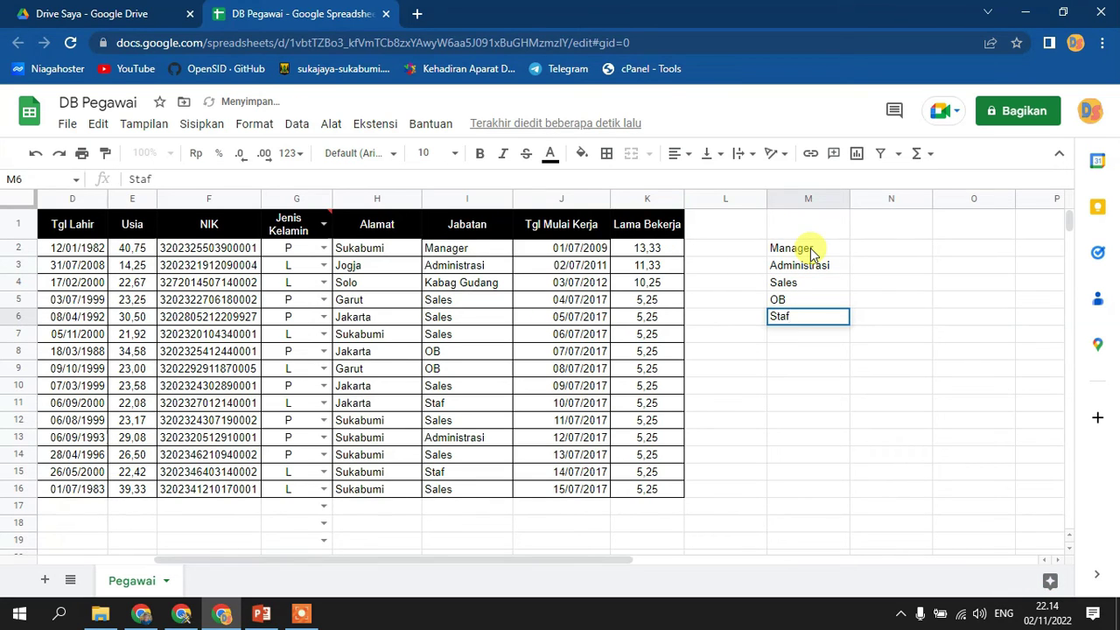
pyautogui.press('Return')
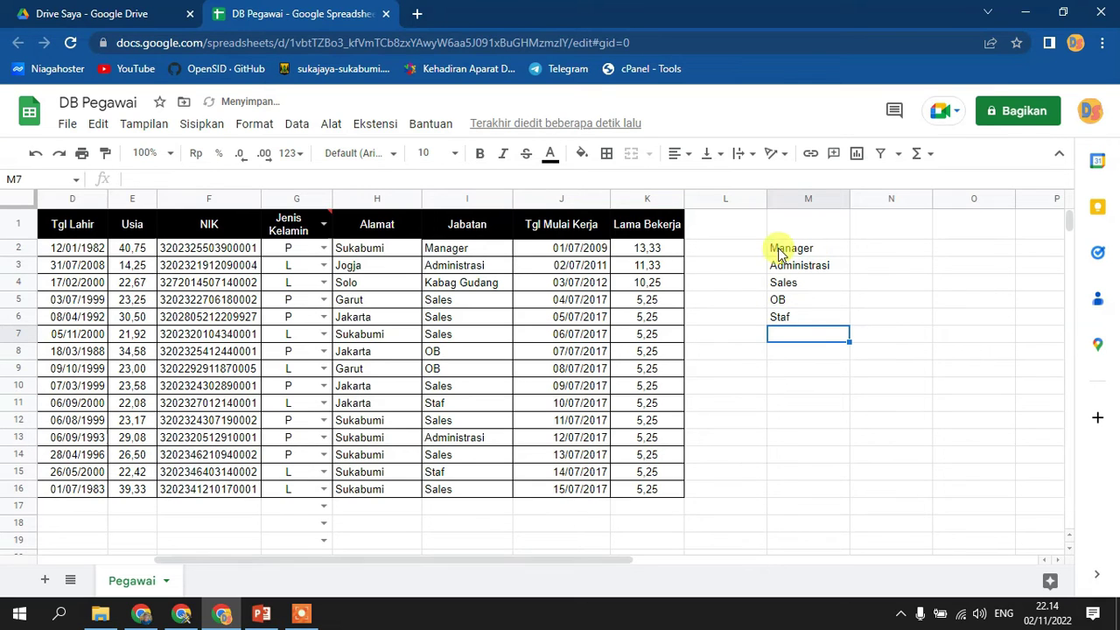
# - Start a validation rule on the Jabatan column with range Pegawai!I2:I
pyautogui.click(463, 194)
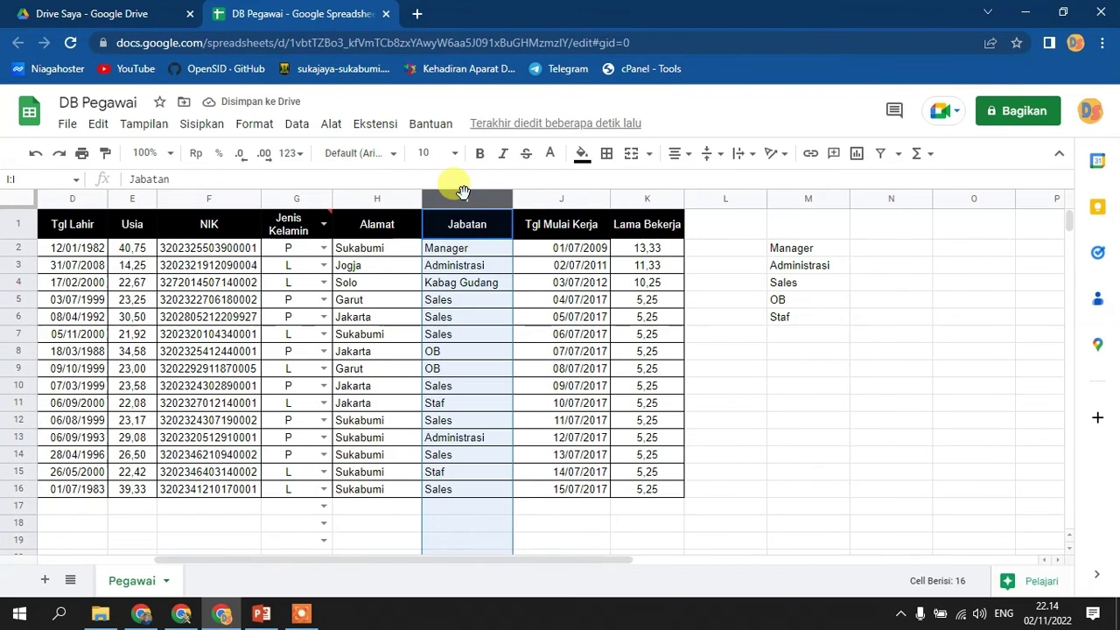
pyautogui.click(299, 125)
pyautogui.click(345, 459)
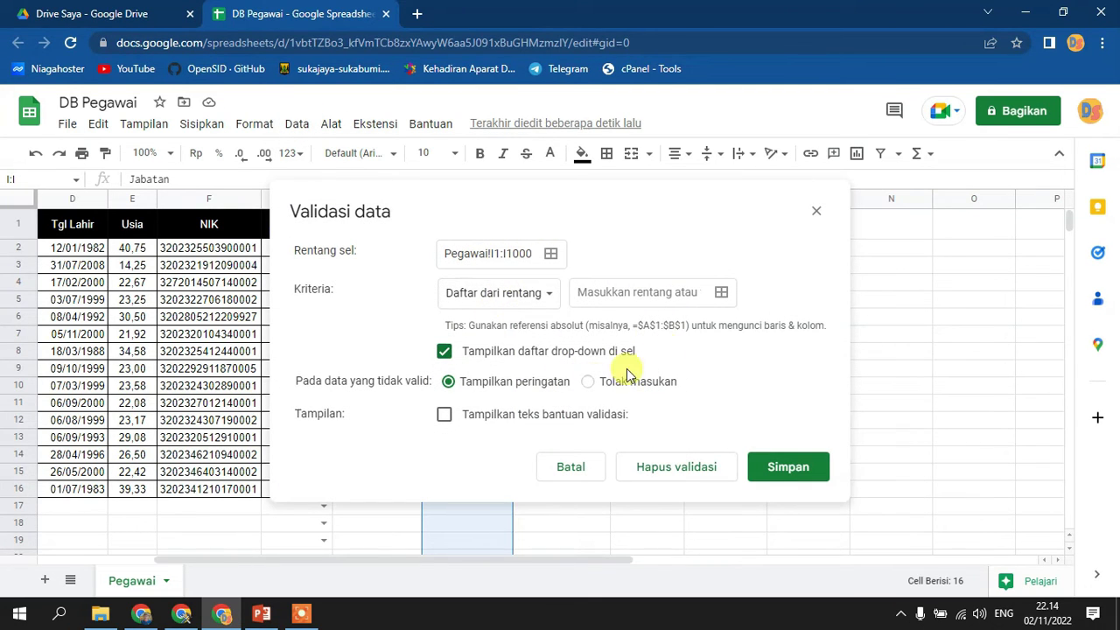
pyautogui.click(550, 253)
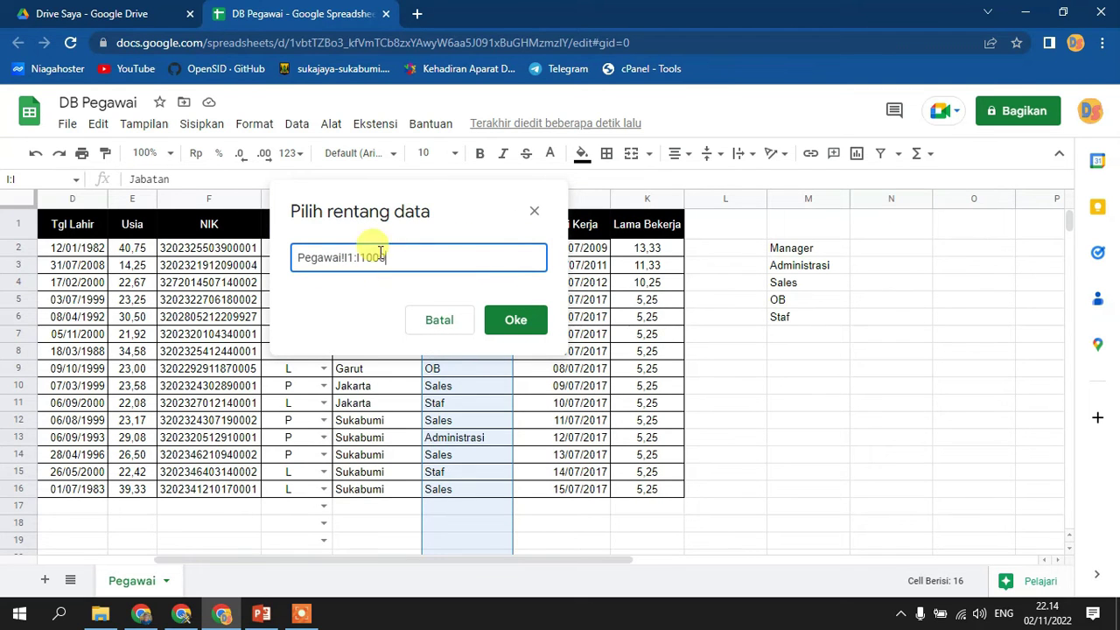
pyautogui.moveTo(391, 204); pyautogui.dragTo(434, 321)
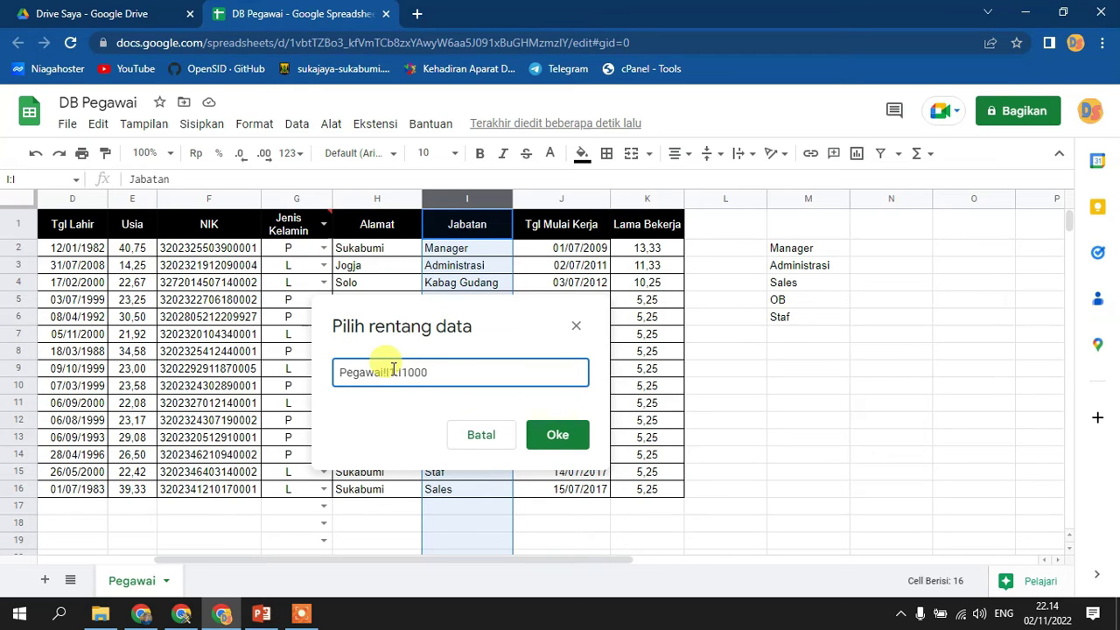
pyautogui.press('Delete')
pyautogui.write('2')
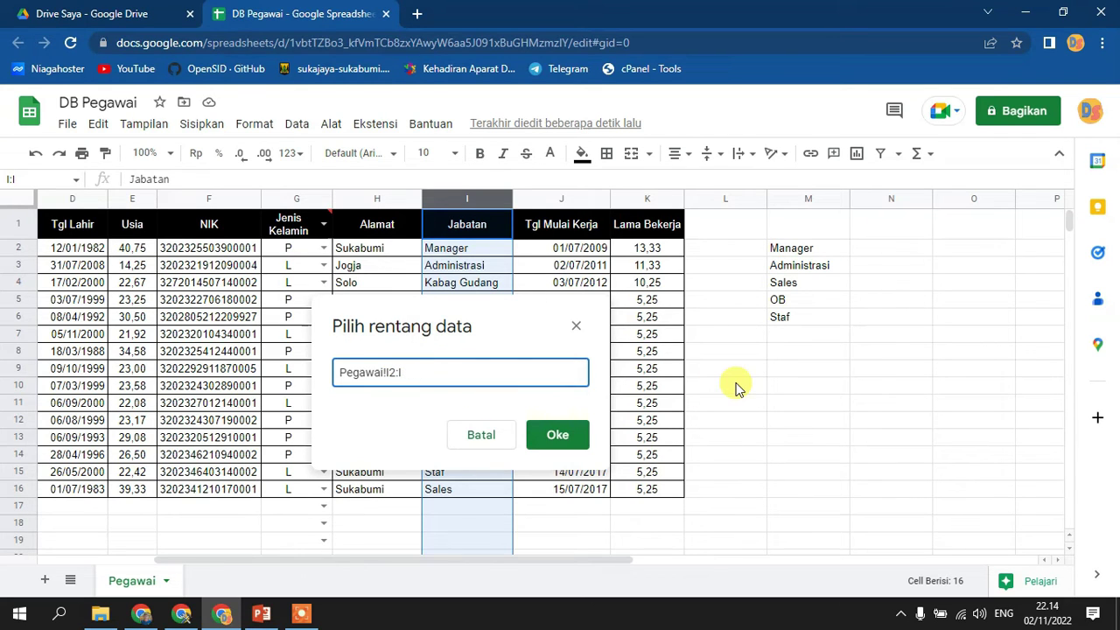
pyautogui.click(557, 435)
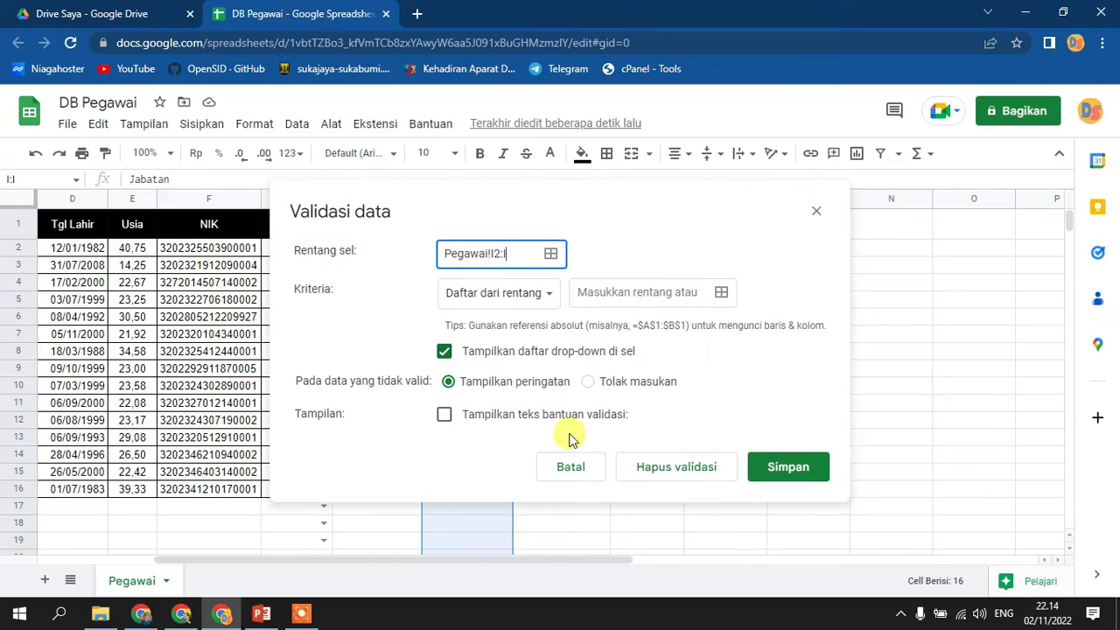
# - Use M2:M6 as the dropdown source, reject other input, add help text 'Pilih sesuai yang telah ditentukan'
pyautogui.click(721, 293)
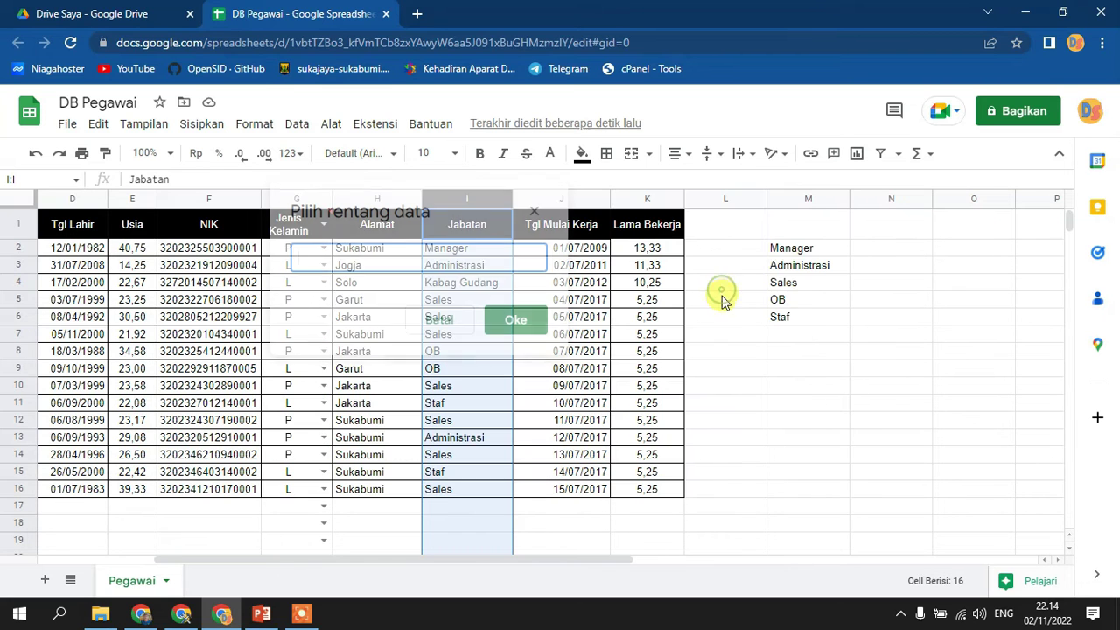
pyautogui.moveTo(782, 254); pyautogui.dragTo(782, 317)
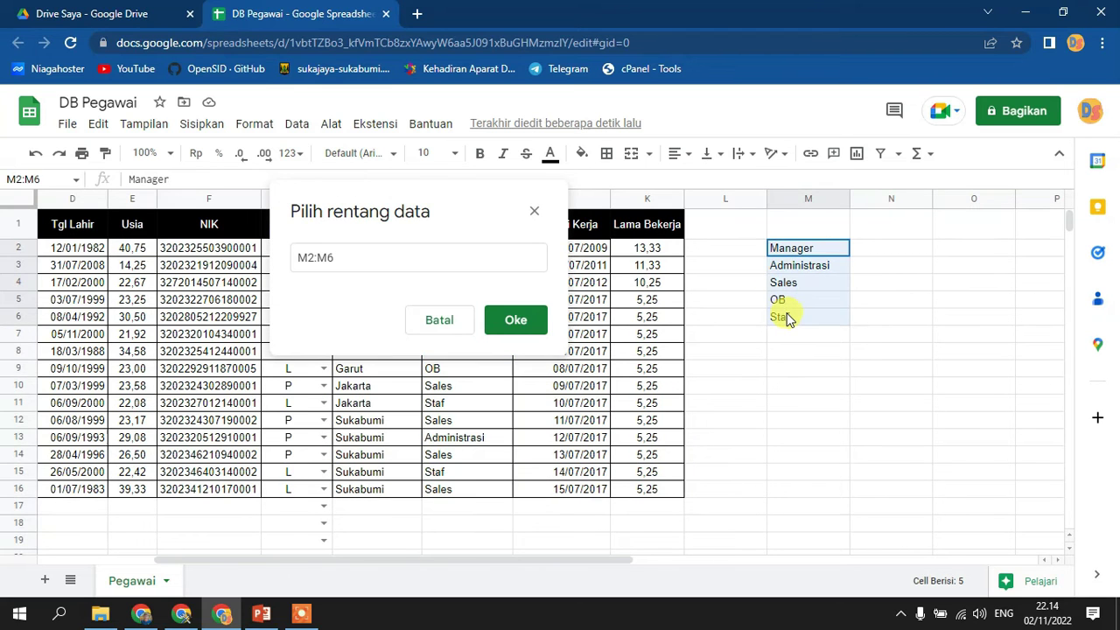
pyautogui.click(517, 321)
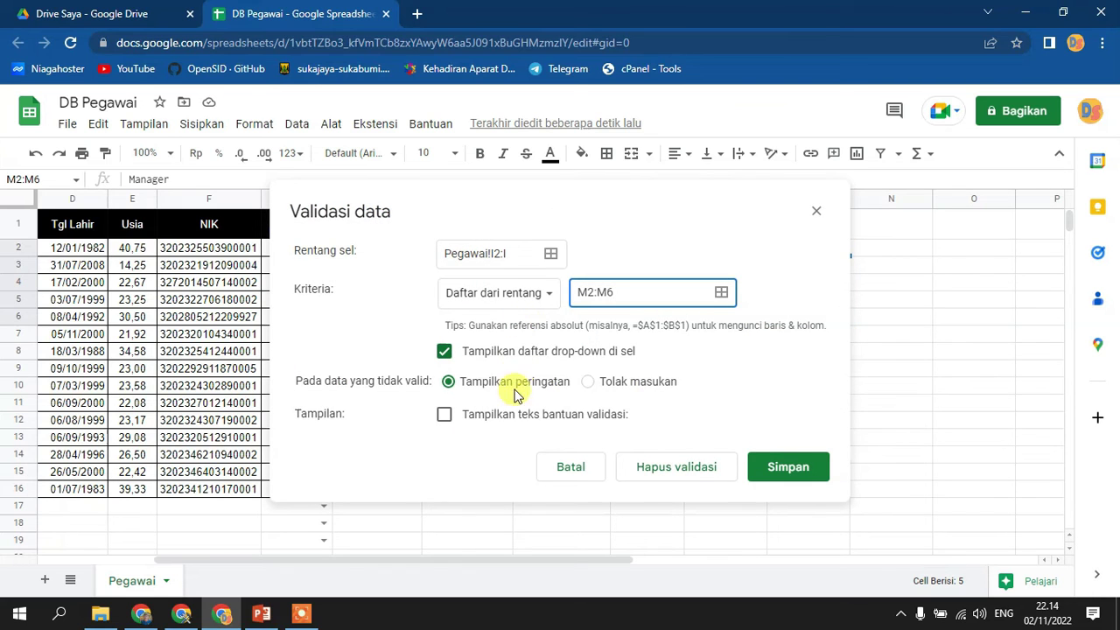
pyautogui.click(629, 382)
pyautogui.click(530, 415)
pyautogui.tripleClick(531, 457)
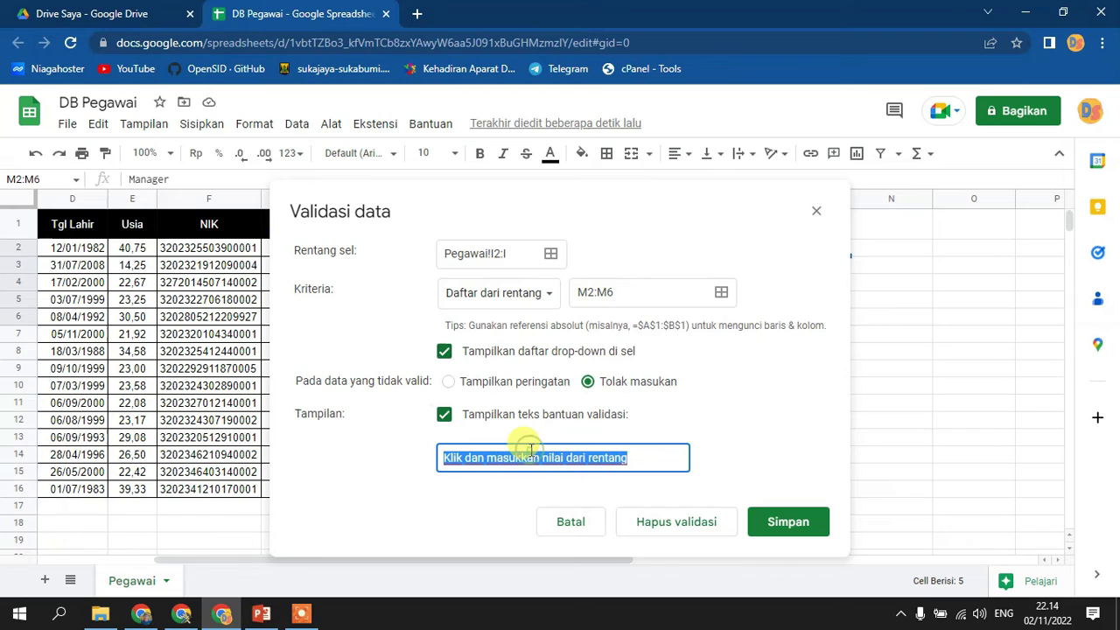
pyautogui.write('Pil')
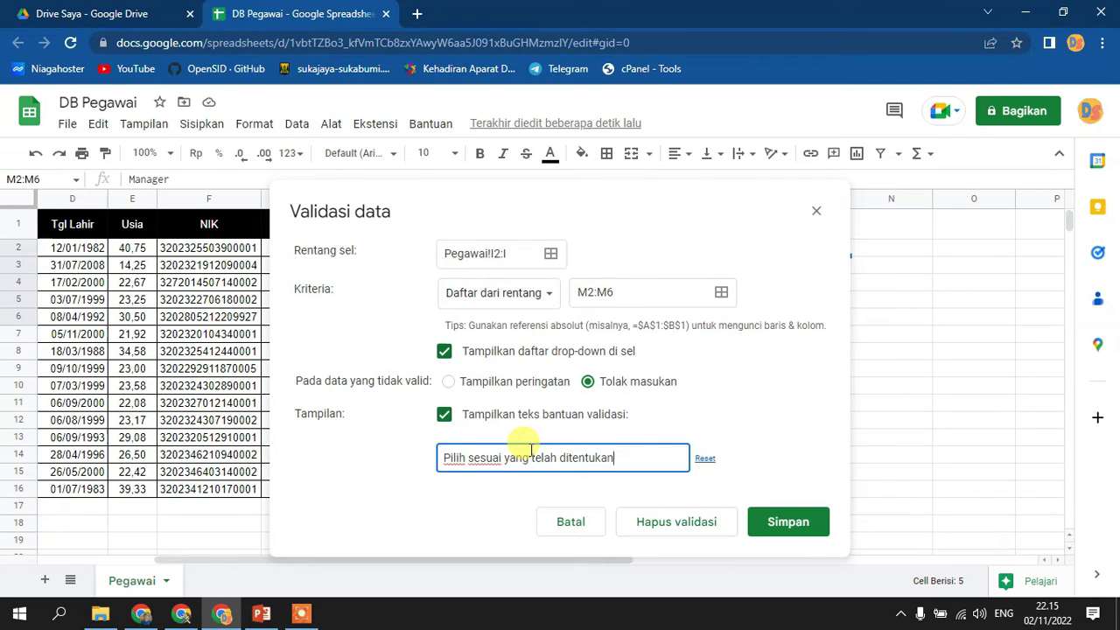
pyautogui.click(751, 523)
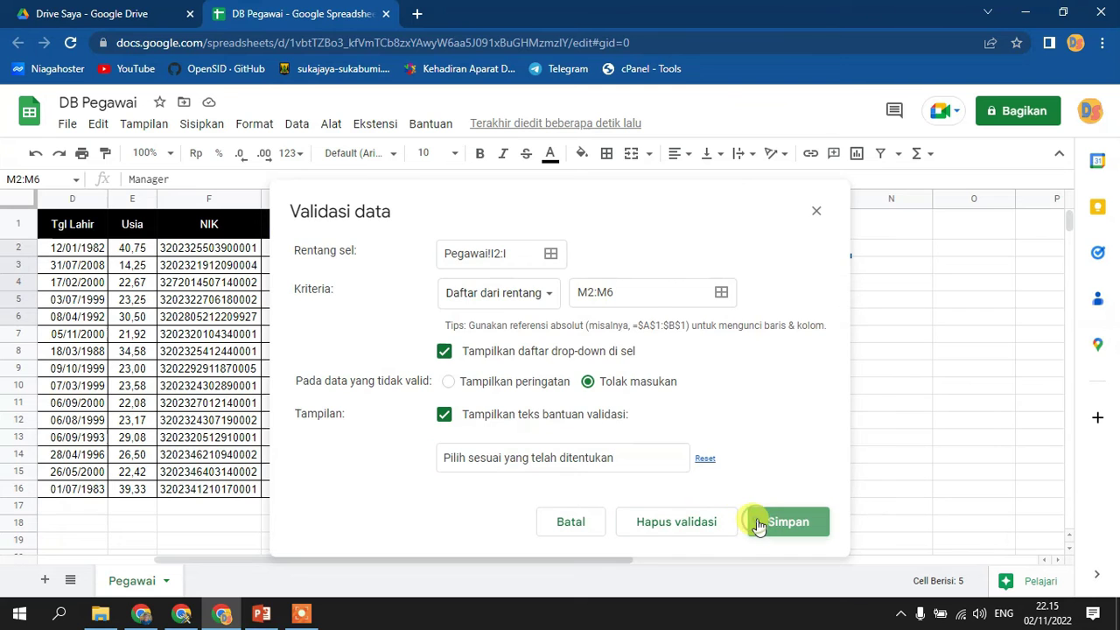
pyautogui.click(795, 438)
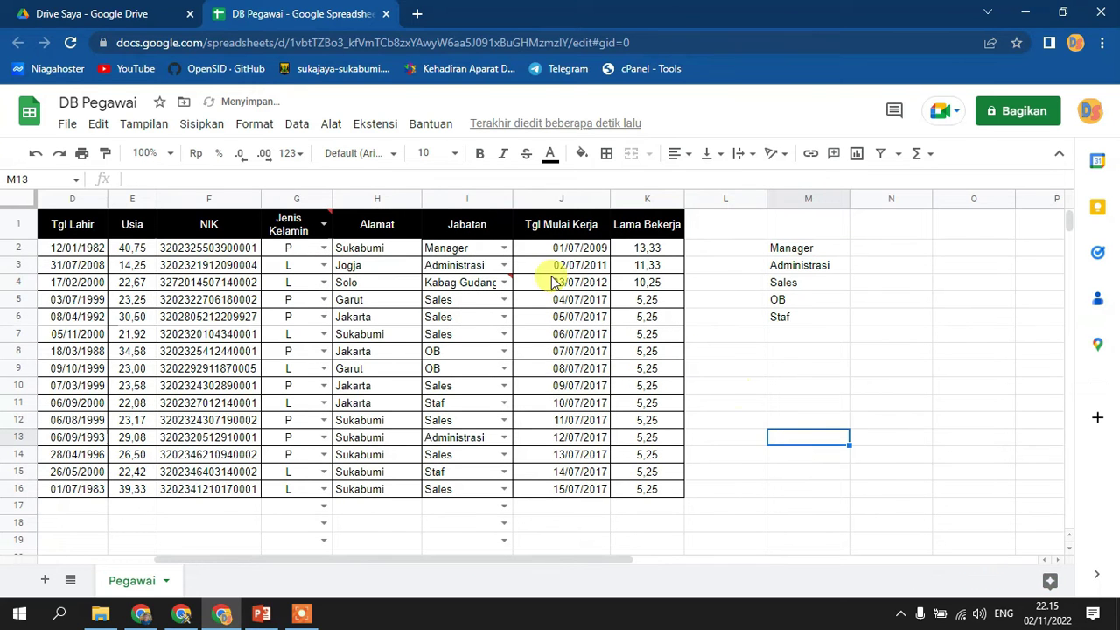
# - Widen Jabatan, enter 'Kabag Gudang' in M7, and widen column M to fit it
pyautogui.moveTo(513, 199); pyautogui.dragTo(556, 200)
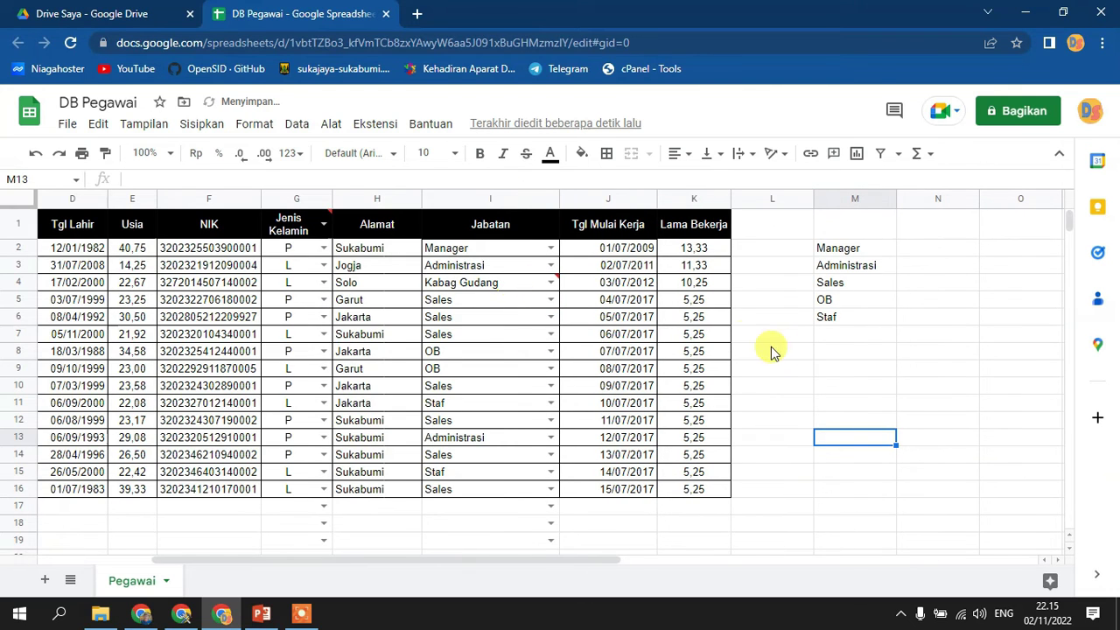
pyautogui.click(845, 337)
pyautogui.write('Ka')
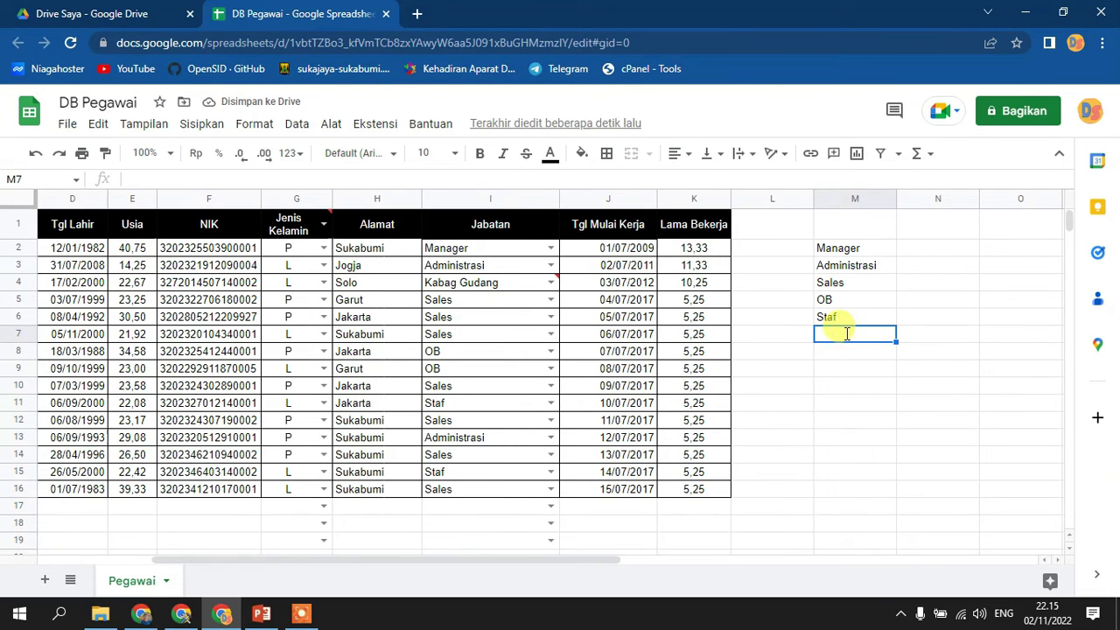
pyautogui.write('bag GU')
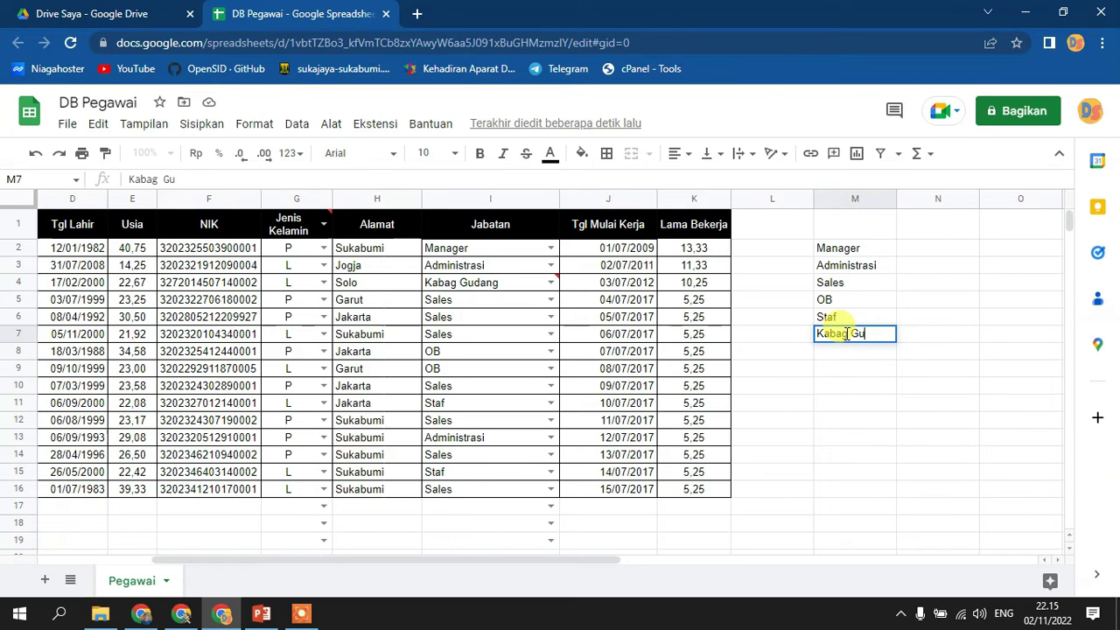
pyautogui.moveTo(895, 199); pyautogui.dragTo(916, 199)
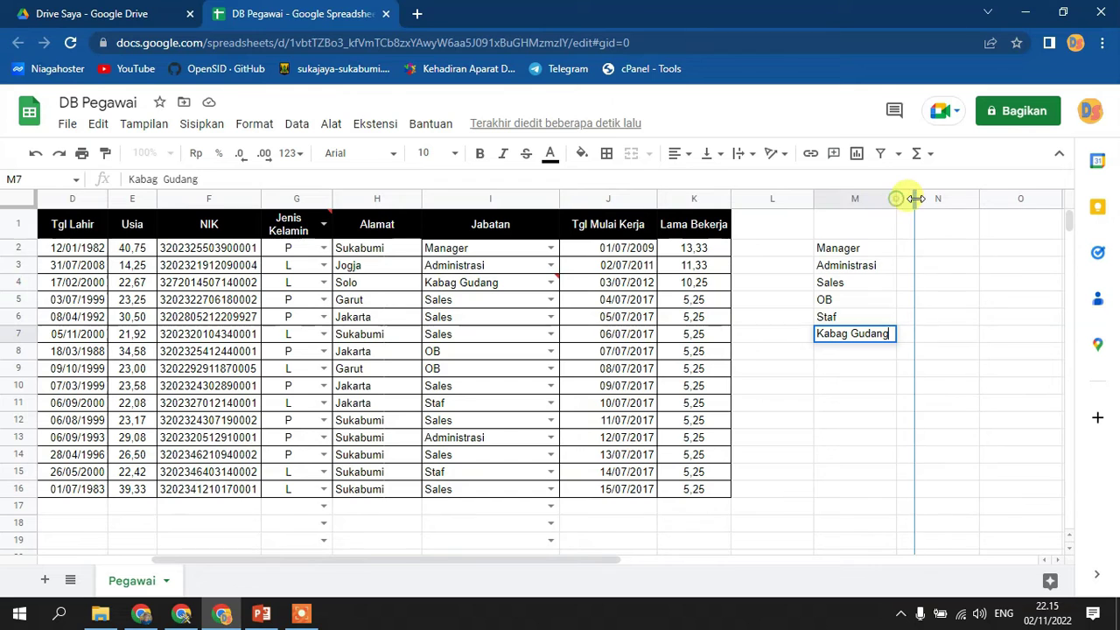
pyautogui.click(495, 198)
# - Reopen the Jabatan validation rule and keep its range at Pegawai!I2:I
pyautogui.click(309, 129)
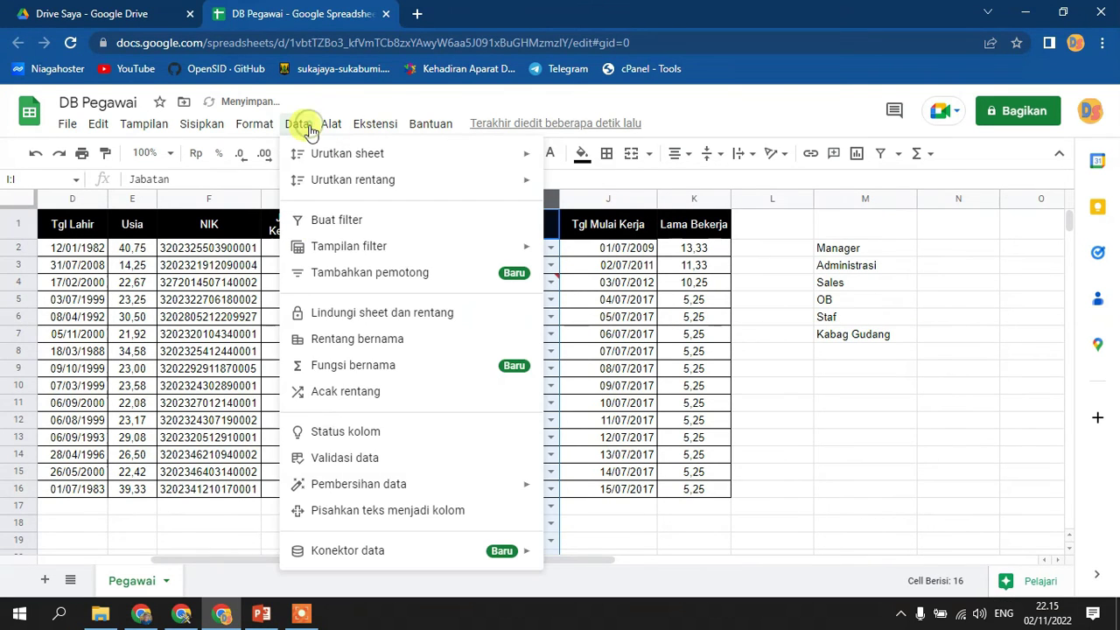
pyautogui.click(344, 459)
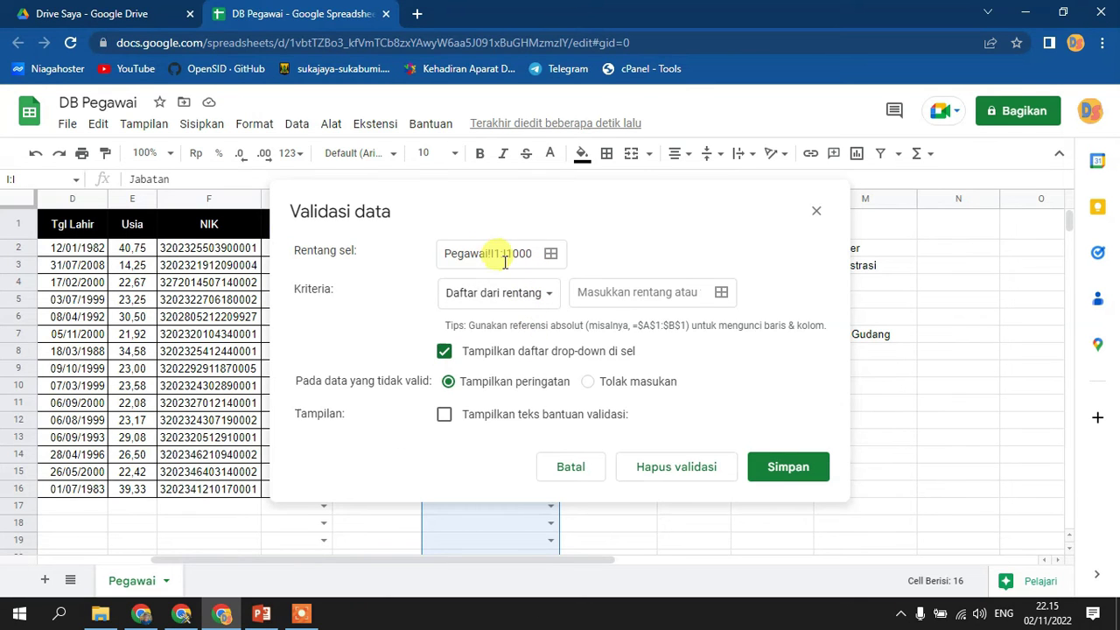
pyautogui.click(550, 253)
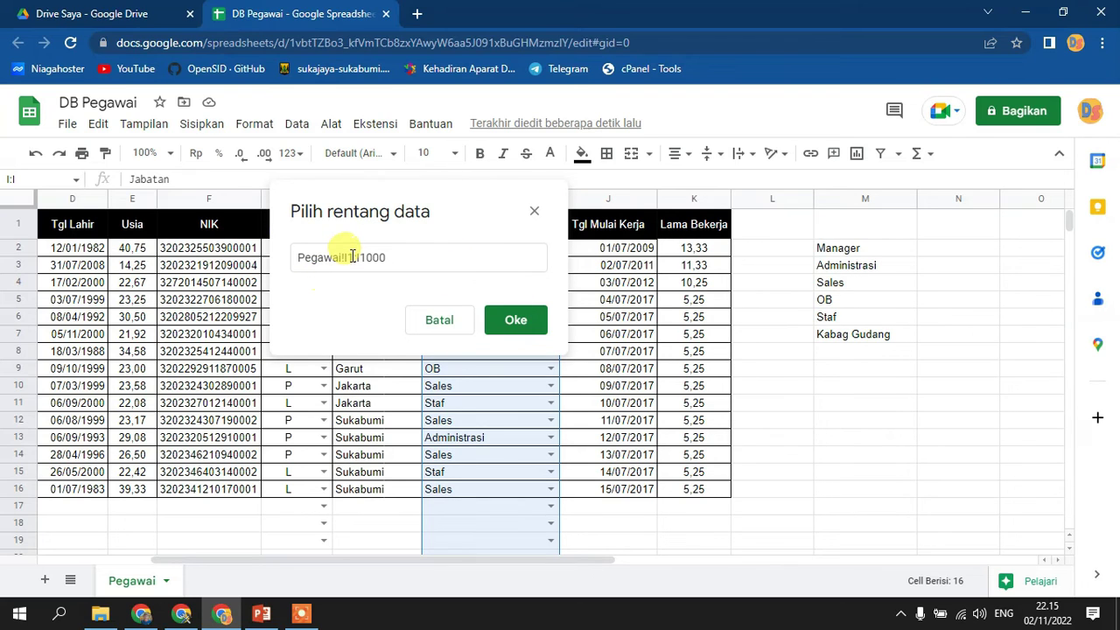
pyautogui.click(348, 257)
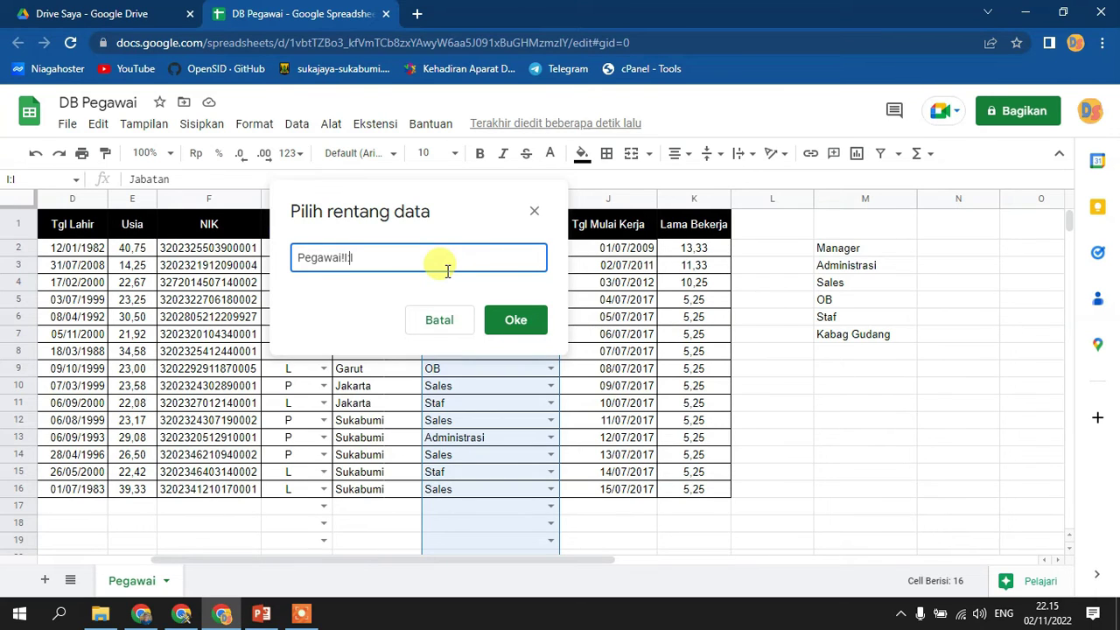
pyautogui.click(517, 319)
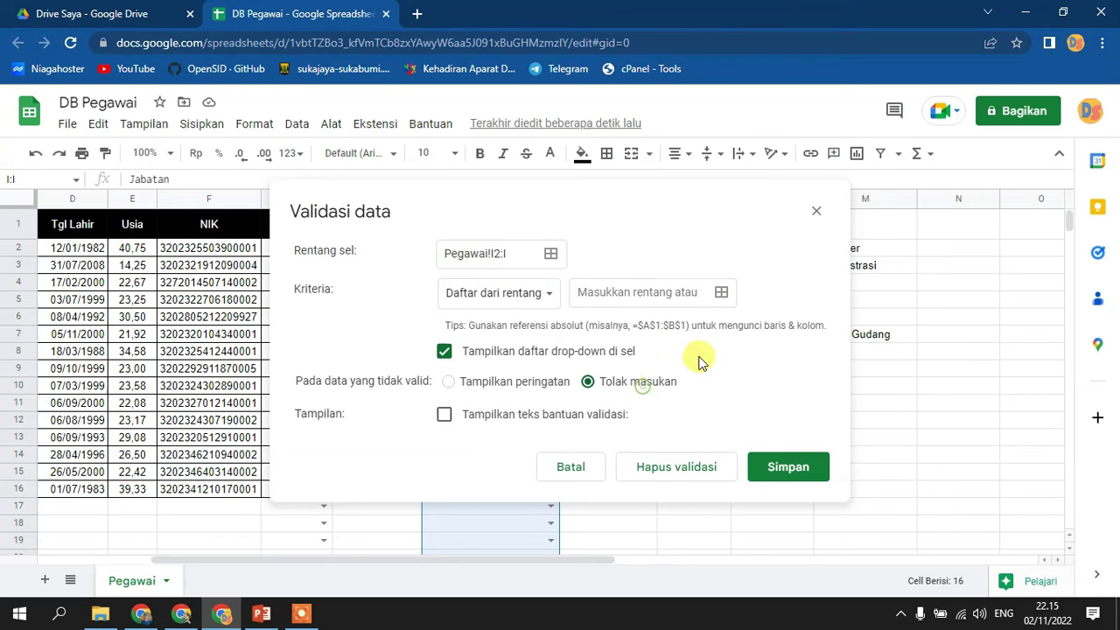
# - Change the dropdown source to M2:M7 with help text 'Klik dan masukkan nilai dari rentang'
pyautogui.click(721, 293)
pyautogui.moveTo(832, 249); pyautogui.dragTo(843, 337)
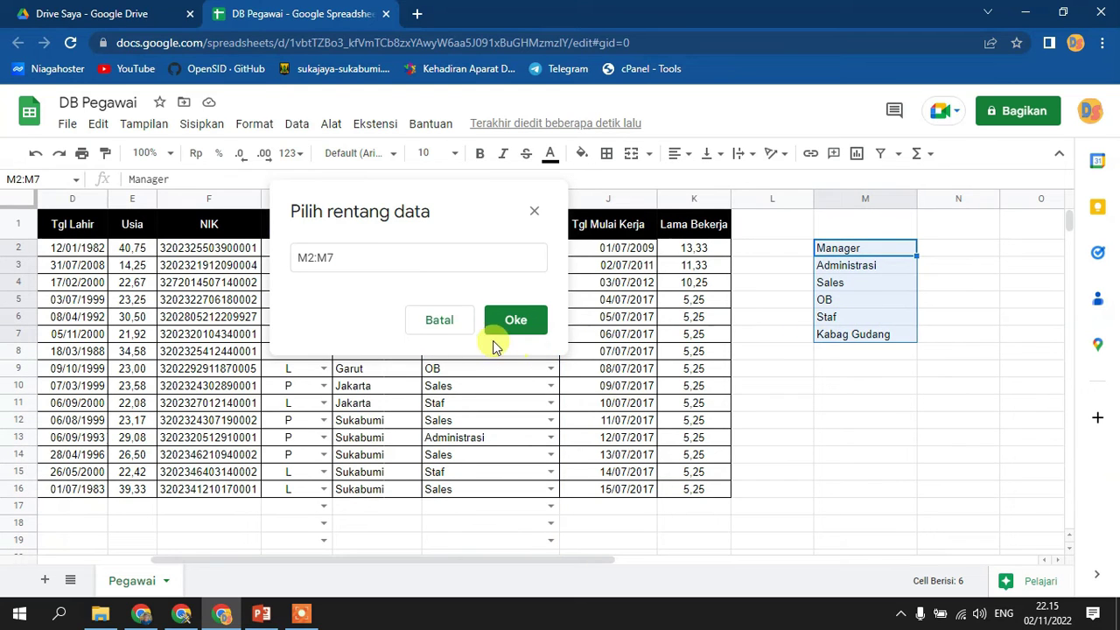
pyautogui.click(517, 320)
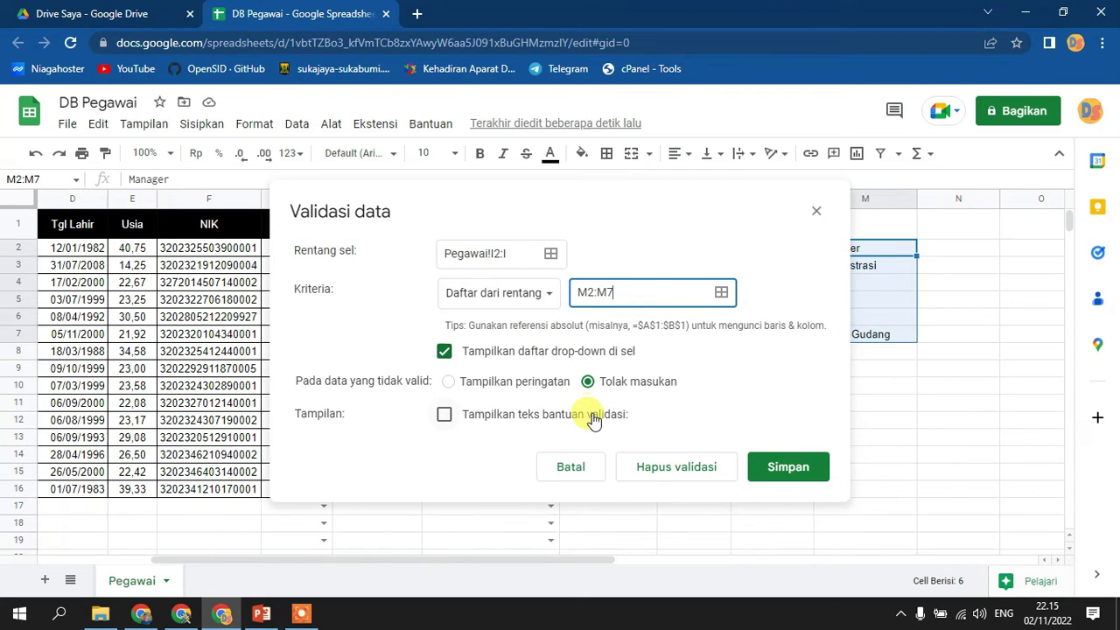
pyautogui.click(592, 420)
pyautogui.moveTo(651, 455); pyautogui.dragTo(375, 455)
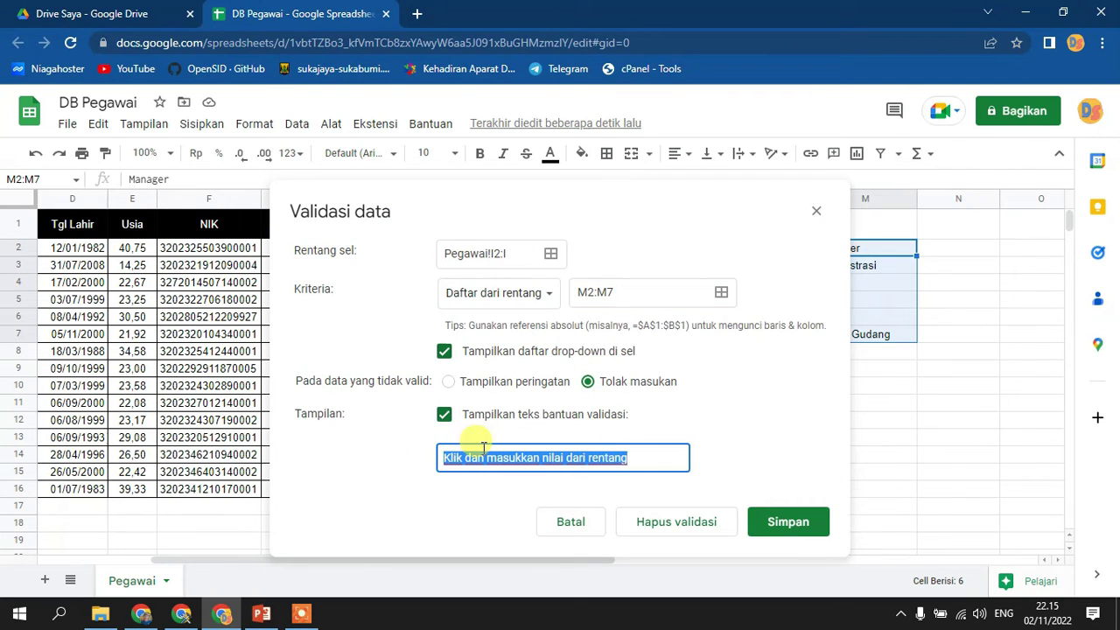
pyautogui.click(792, 521)
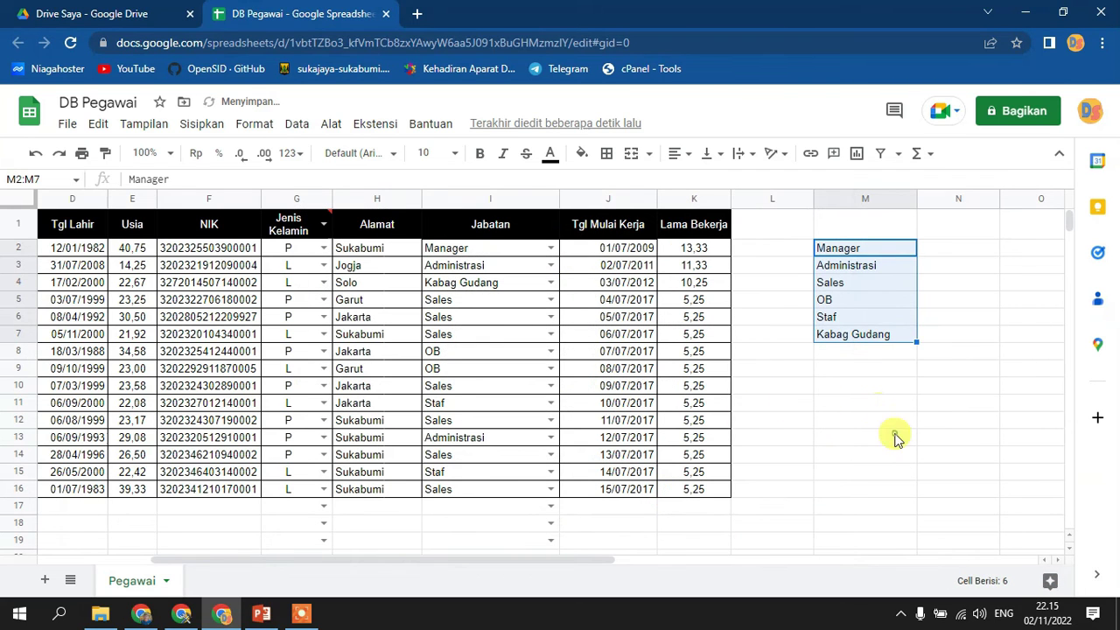
pyautogui.click(896, 438)
# - Confirm the Jabatan rule rejects an invalid entry like 'ffff' in I6, and set I9 to OB
pyautogui.click(490, 319)
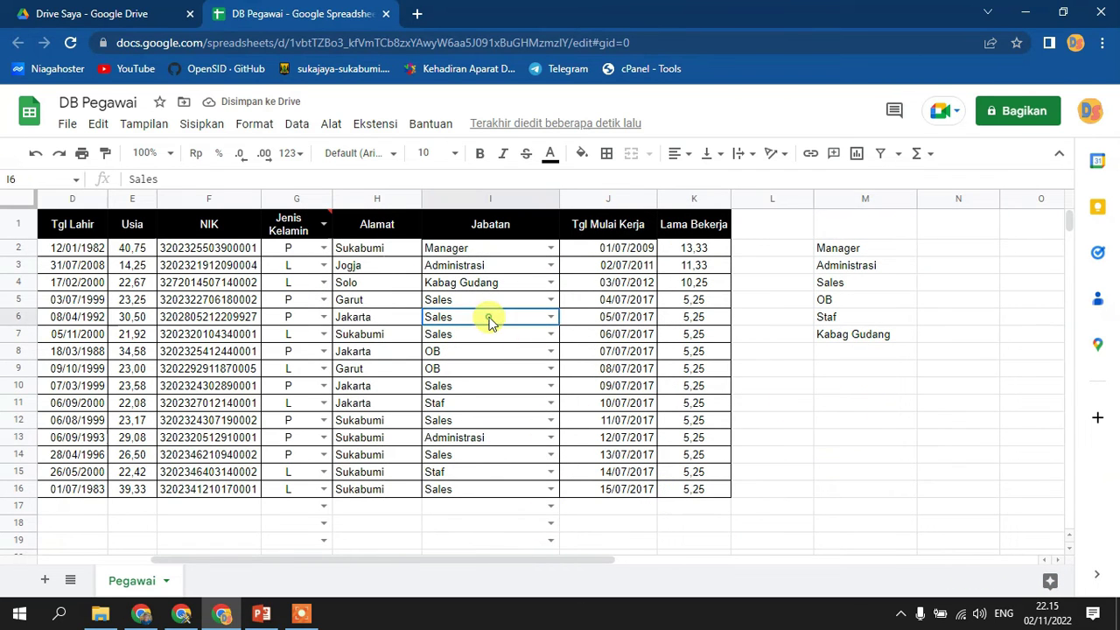
pyautogui.write('ffff')
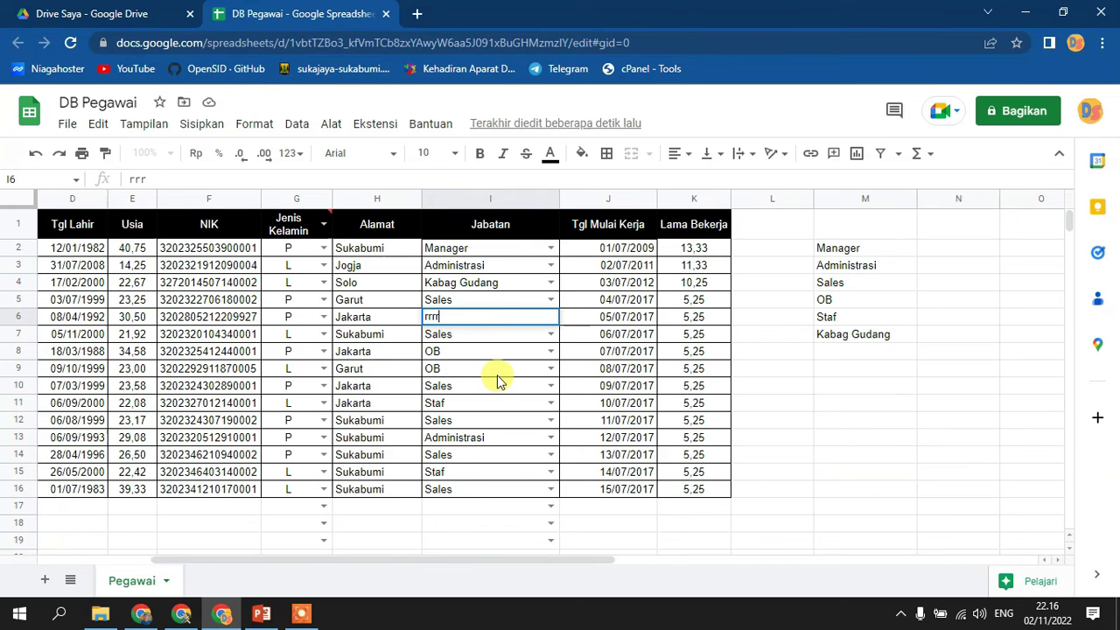
pyautogui.click(546, 375)
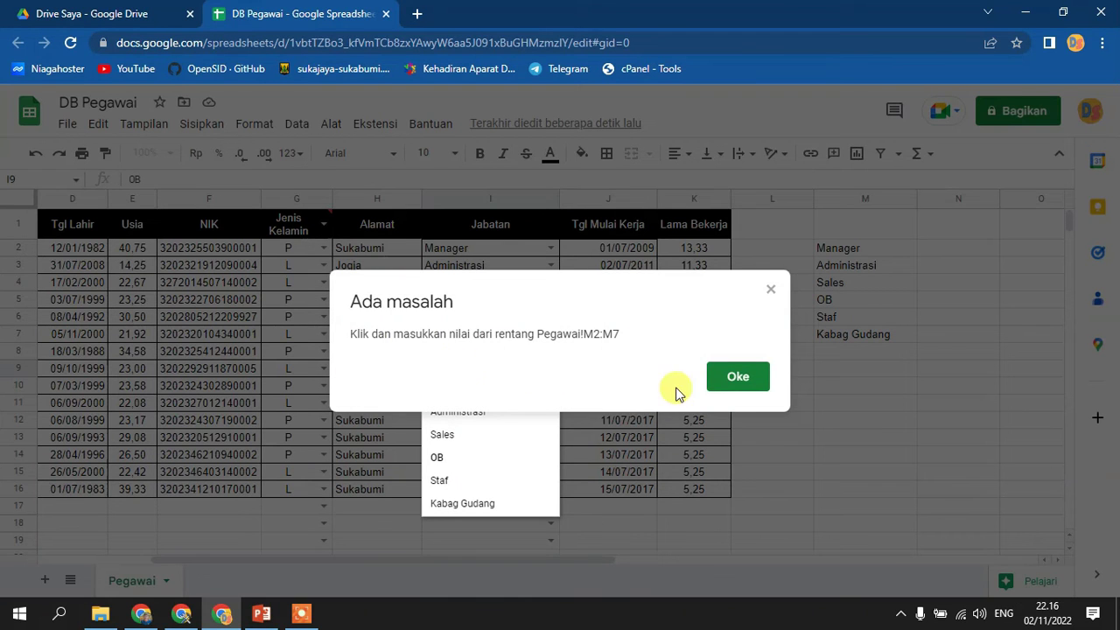
pyautogui.click(729, 385)
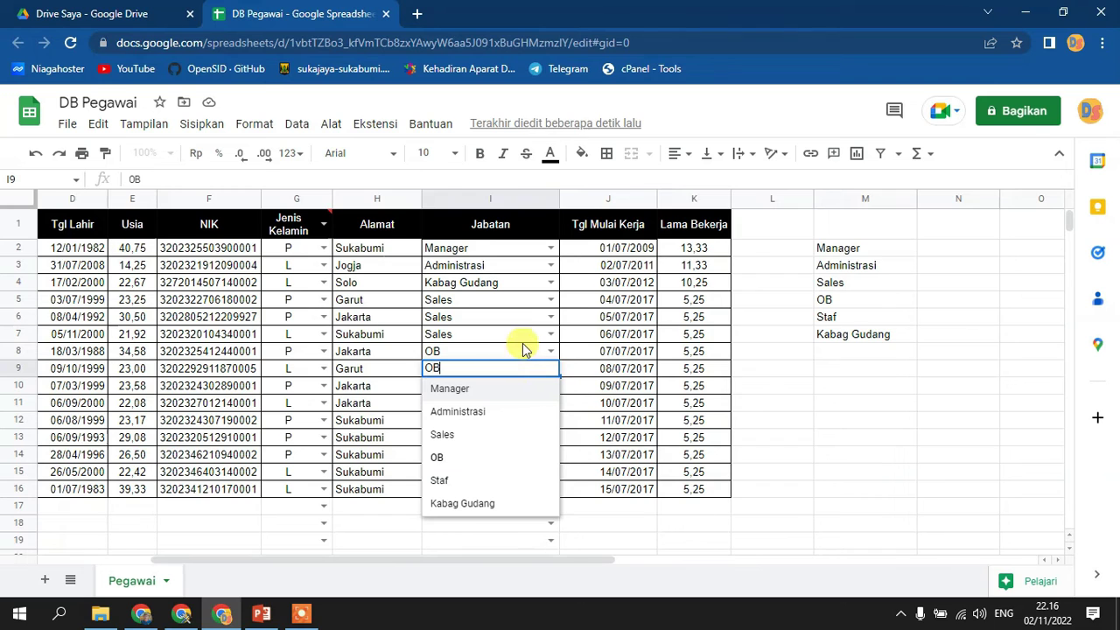
pyautogui.click(865, 424)
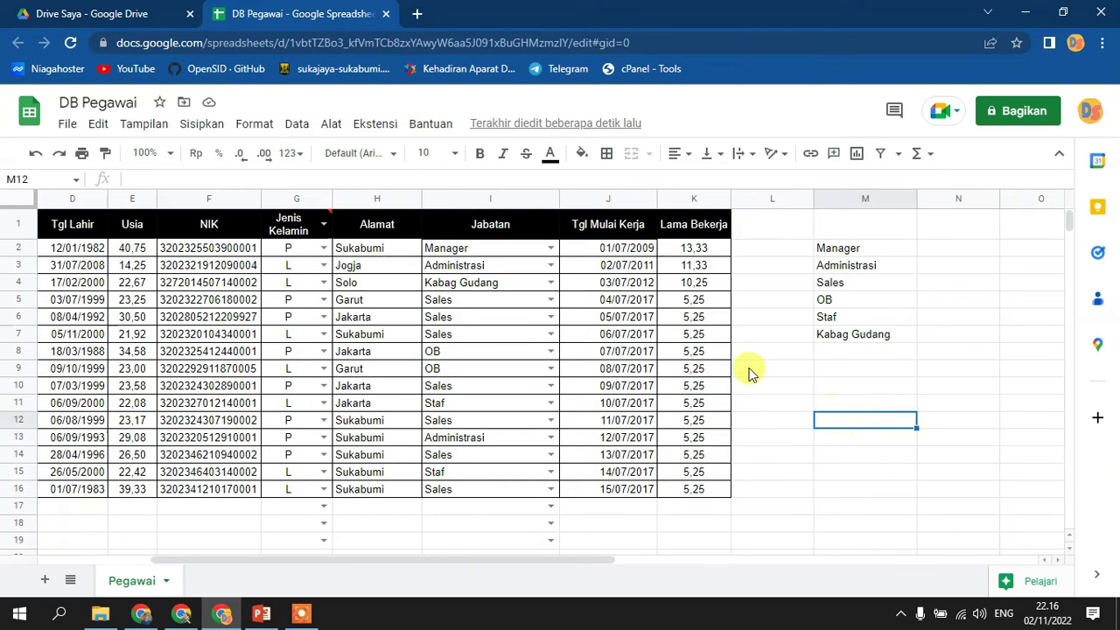
pyautogui.click(621, 195)
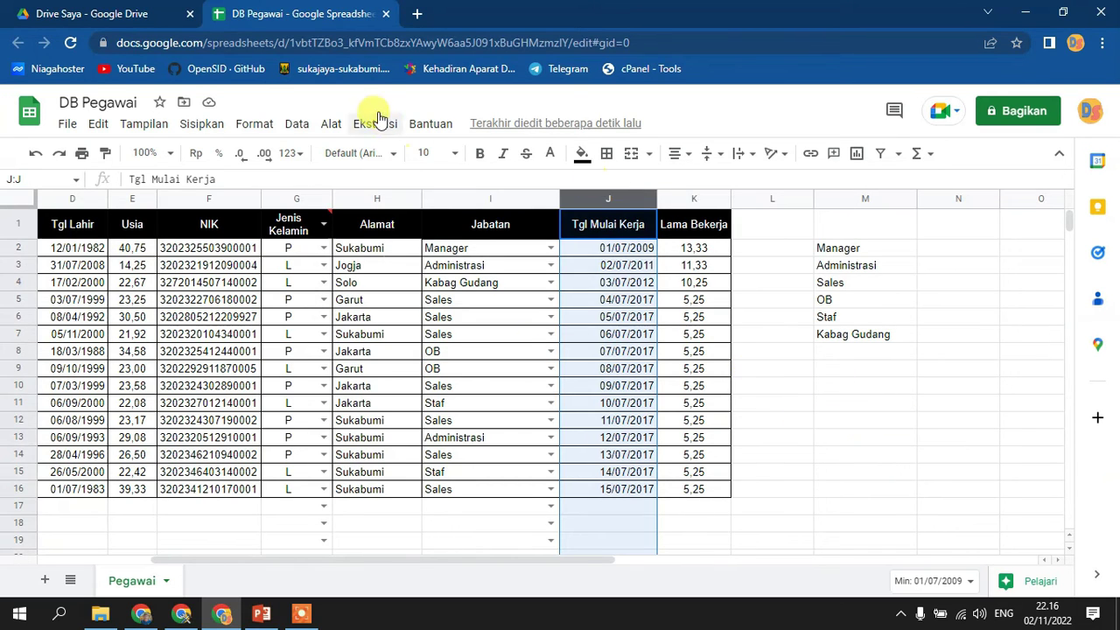
# - Add a validation rule to column J that accepts only valid dates and rejects other input
pyautogui.click(297, 123)
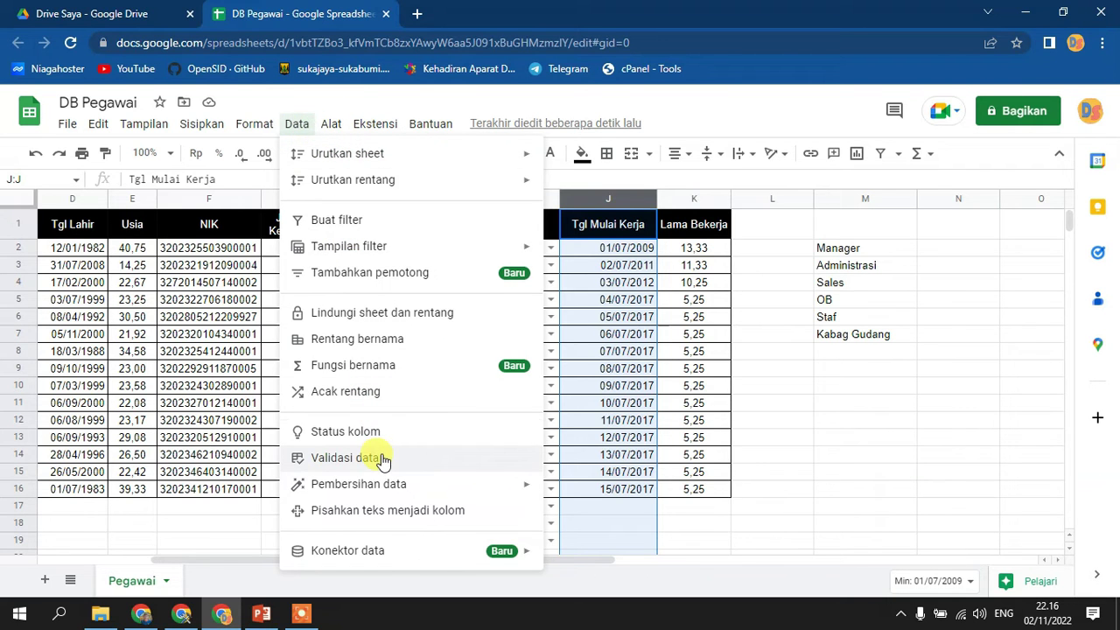
pyautogui.click(383, 458)
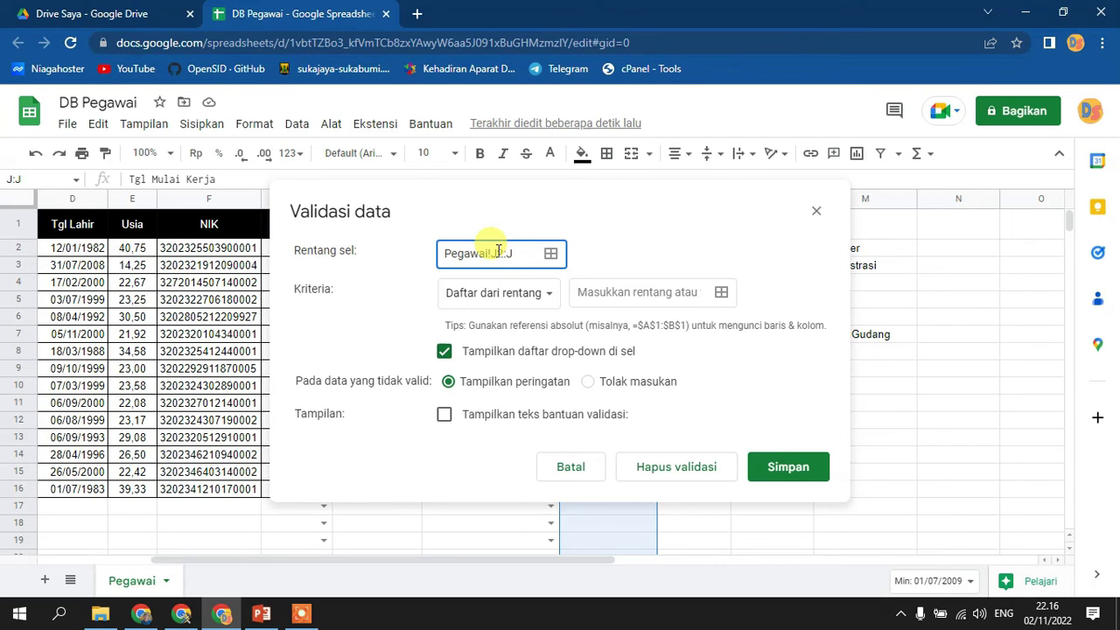
pyautogui.click(541, 295)
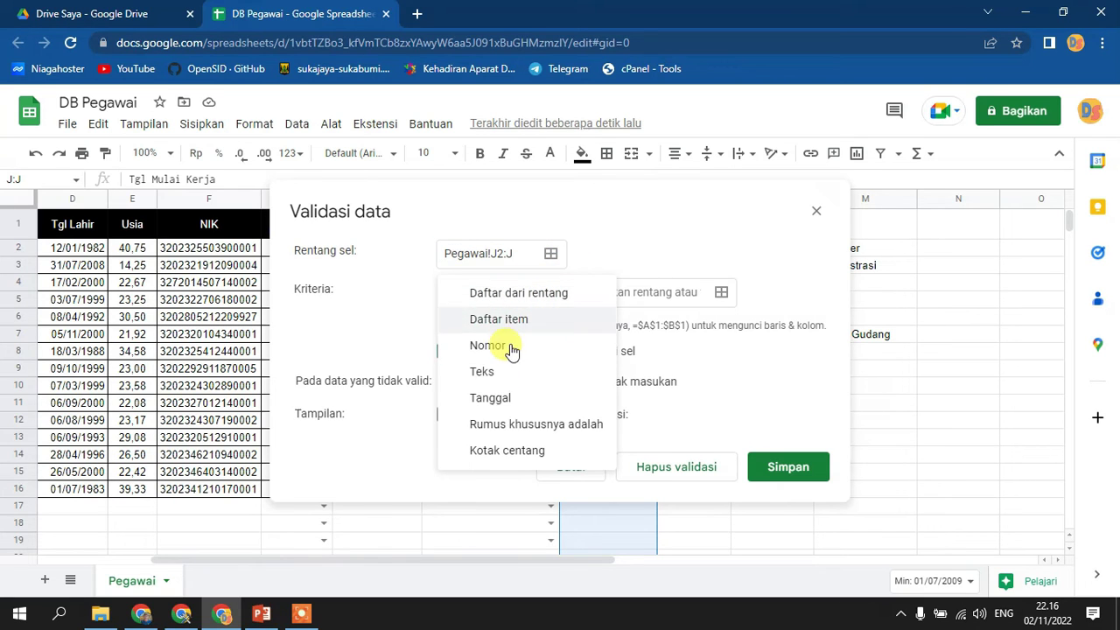
pyautogui.click(492, 397)
pyautogui.click(608, 336)
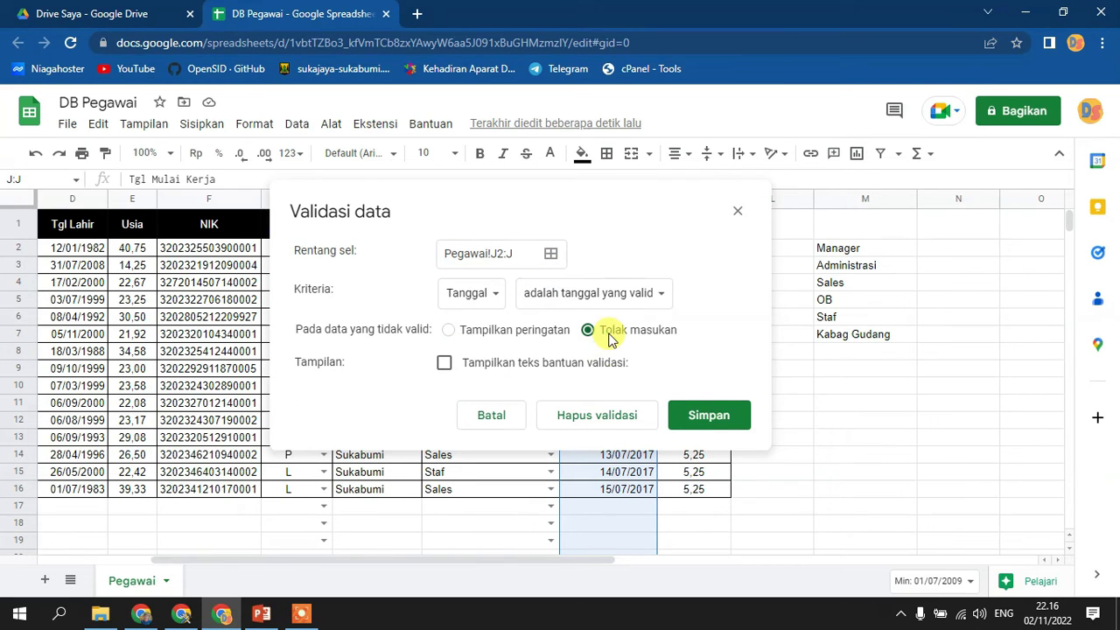
pyautogui.click(711, 411)
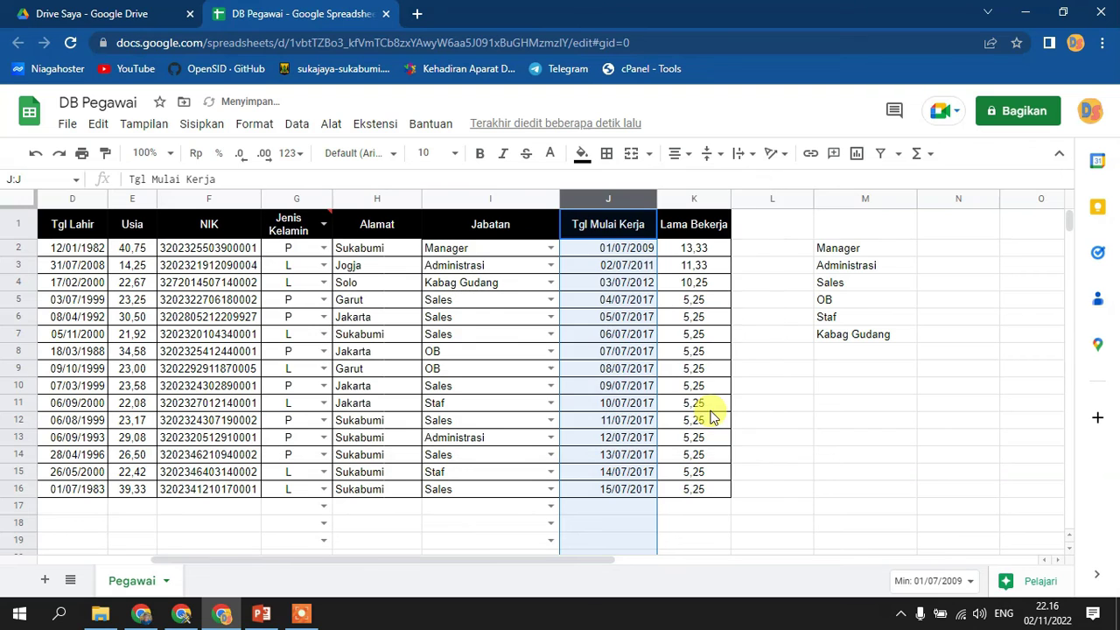
# - Format column J as Tanggal (dates) and auto-fit the Tgl Mulai Kerja column width
pyautogui.click(290, 157)
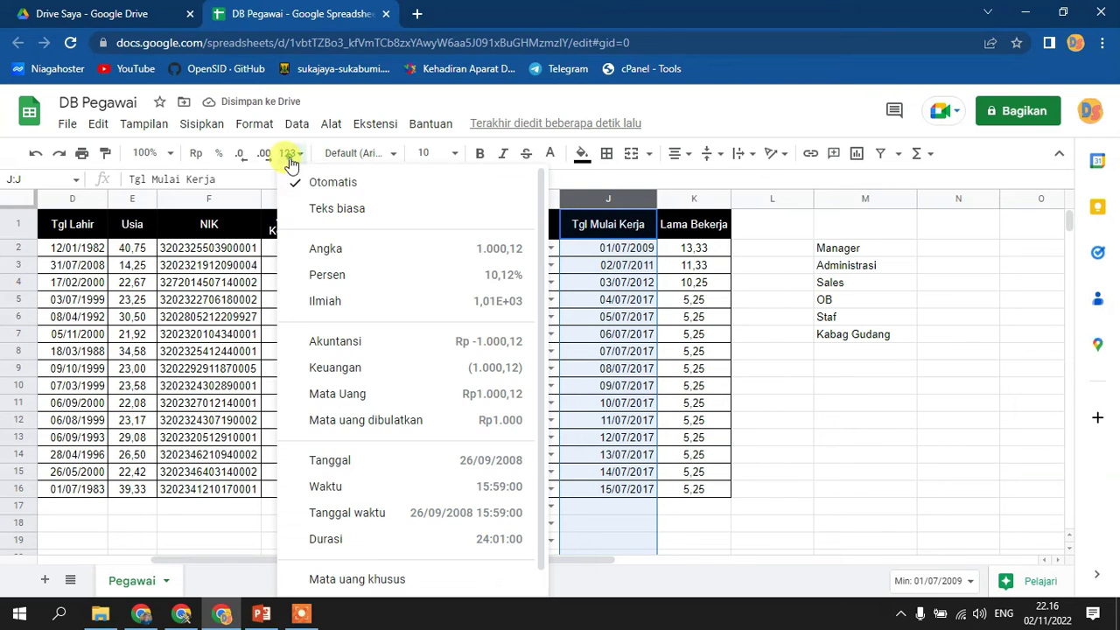
pyautogui.click(353, 462)
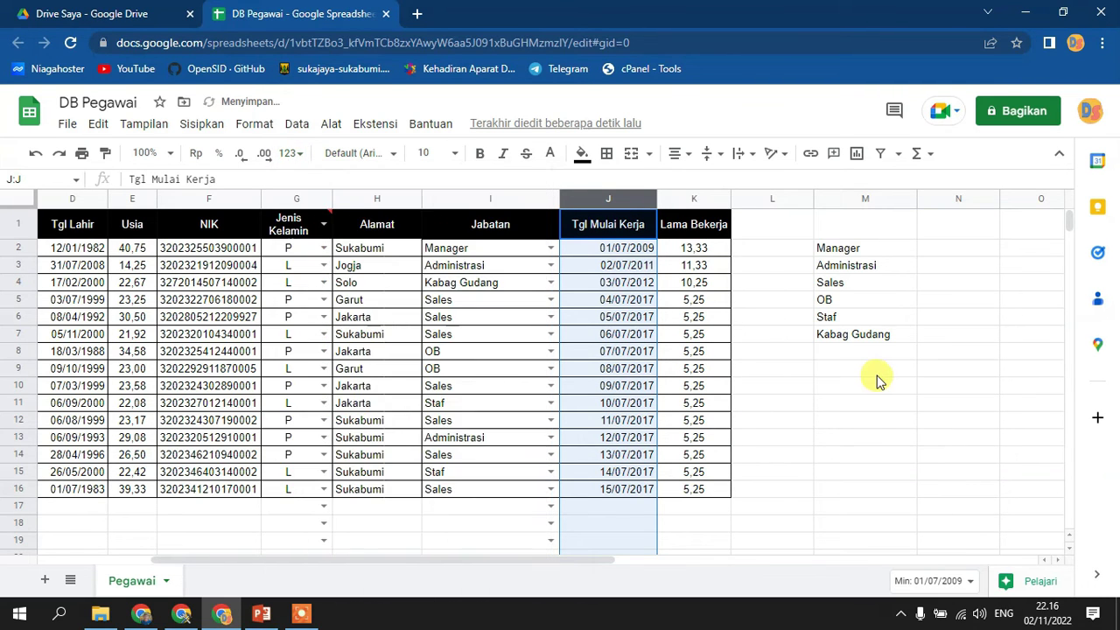
pyautogui.click(893, 437)
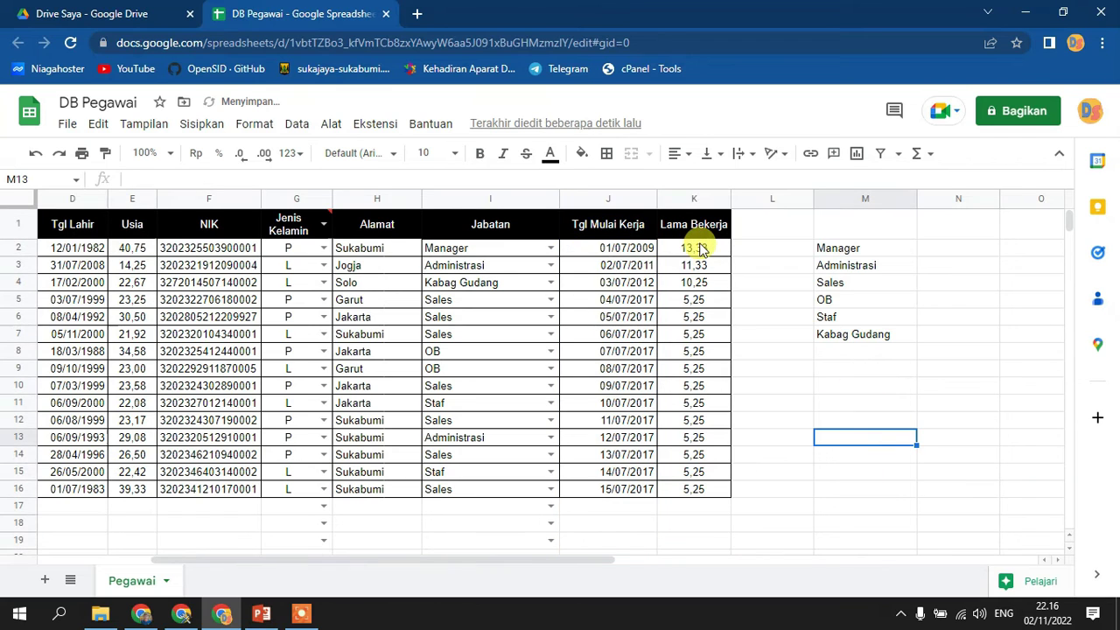
pyautogui.doubleClick(654, 195)
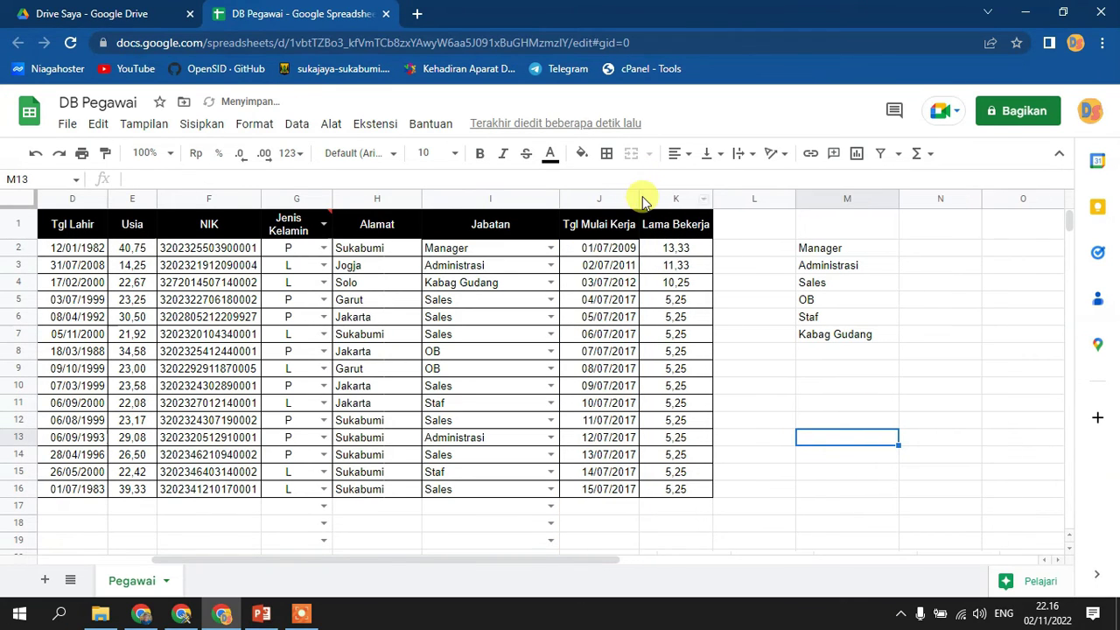
pyautogui.click(842, 451)
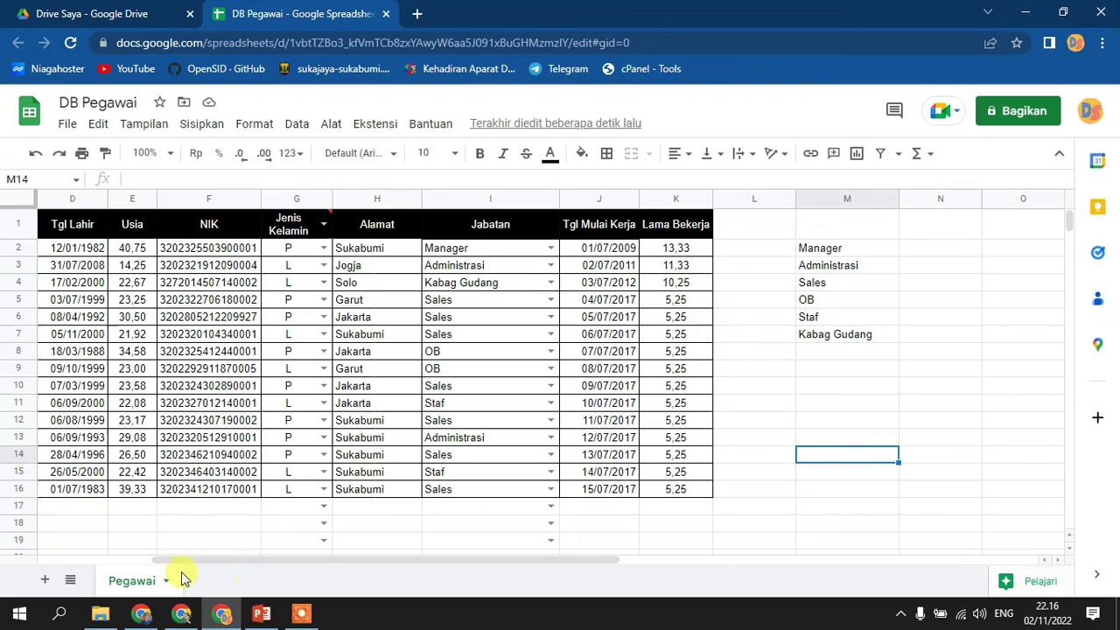
# - Start a new protection for the whole Pegawai sheet with Except certain cells enabled
pyautogui.click(295, 125)
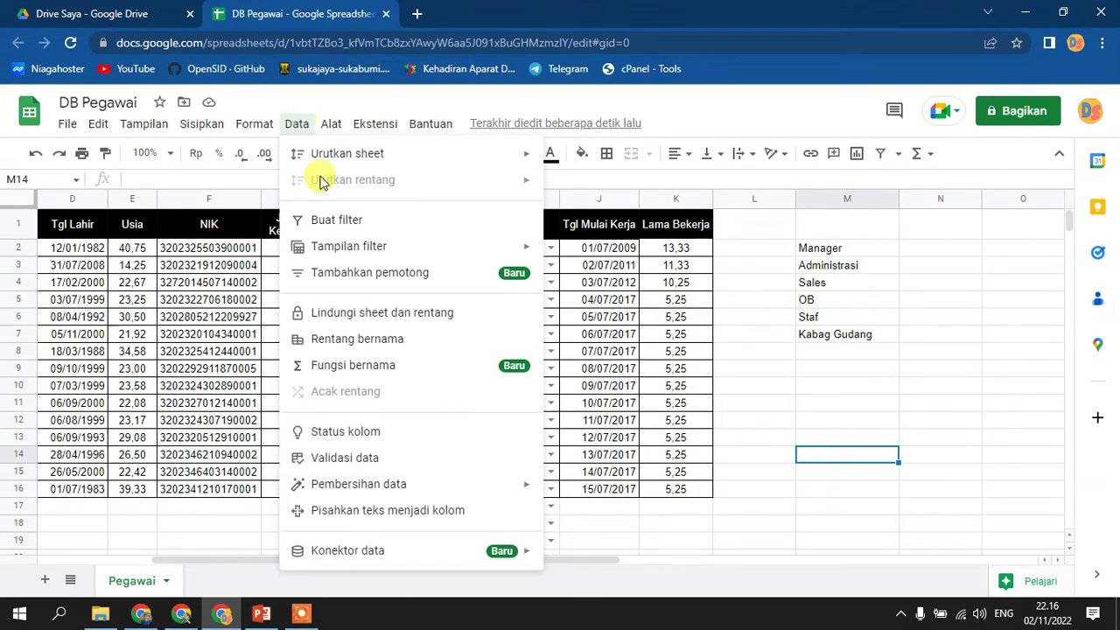
pyautogui.click(383, 315)
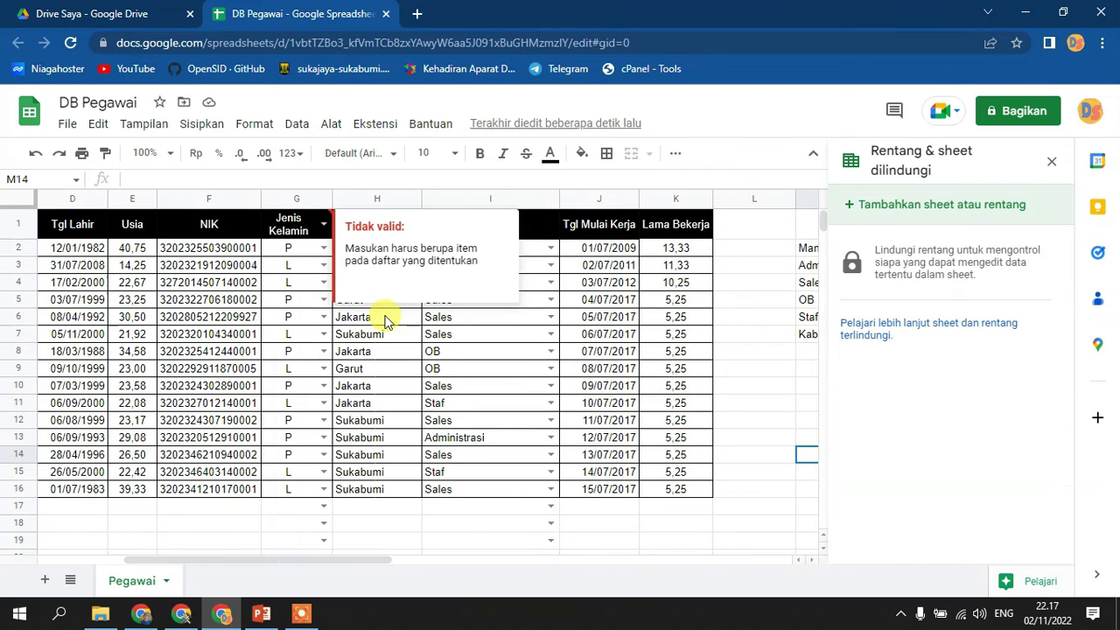
pyautogui.click(941, 208)
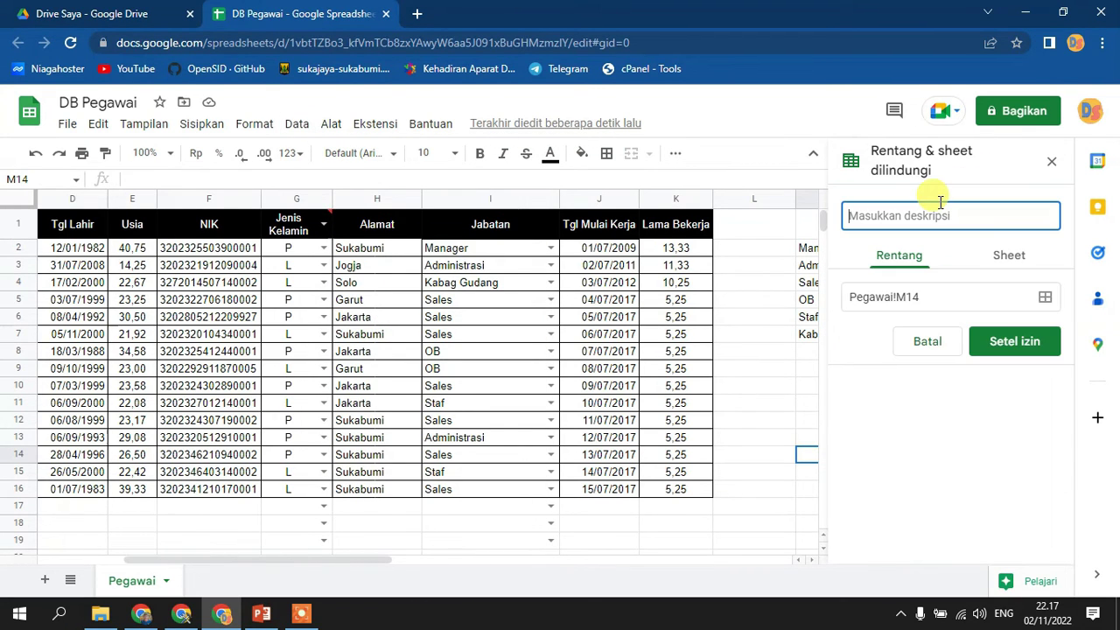
pyautogui.click(1009, 256)
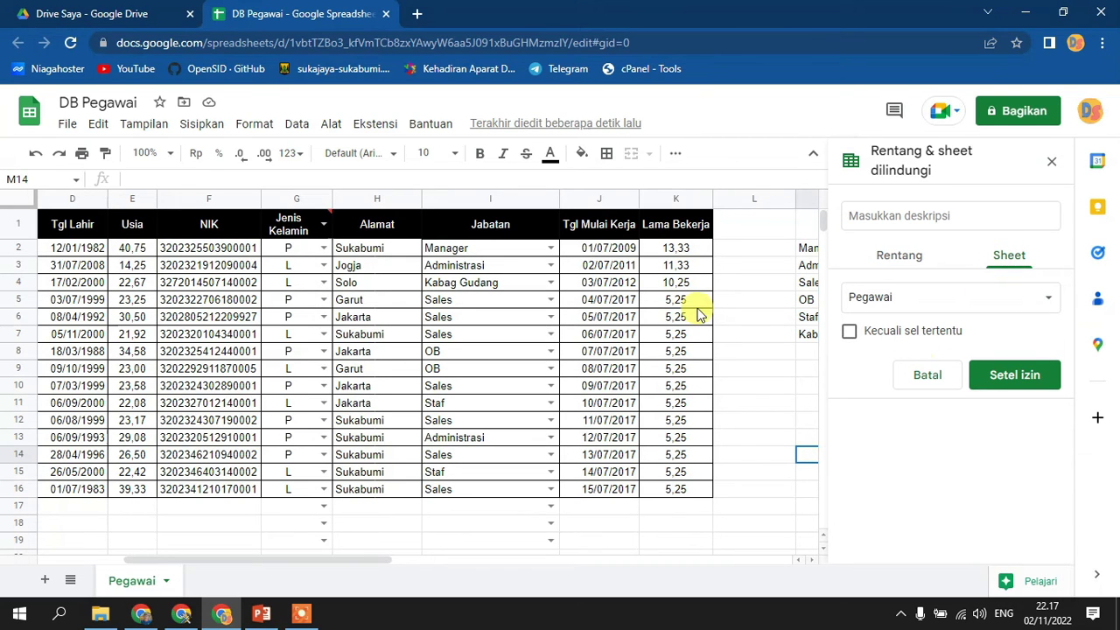
pyautogui.click(904, 336)
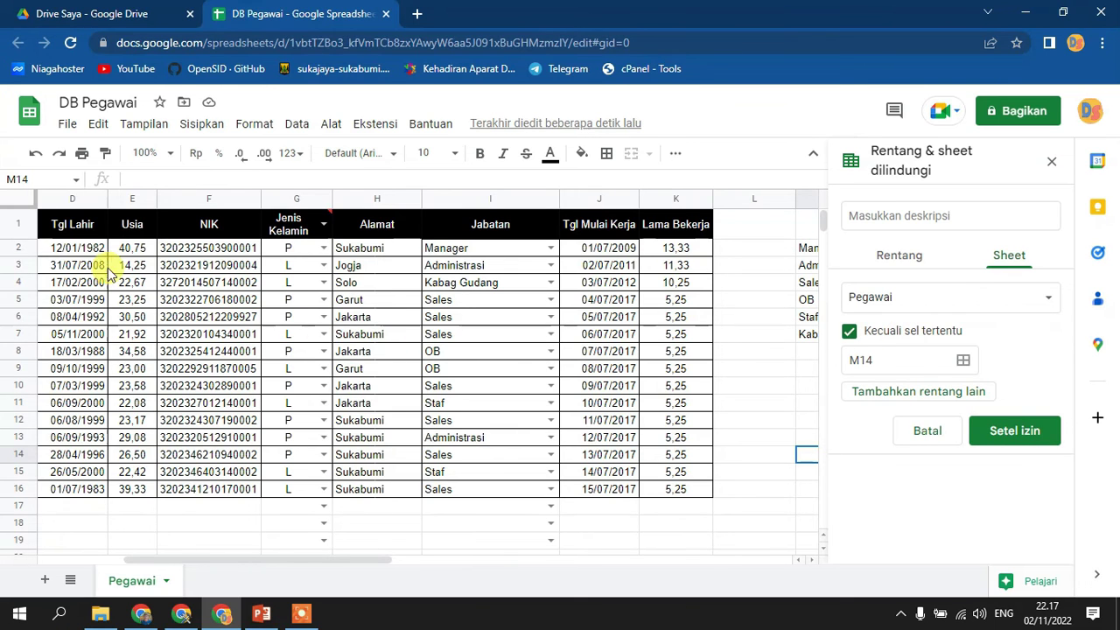
pyautogui.moveTo(388, 561); pyautogui.dragTo(219, 559)
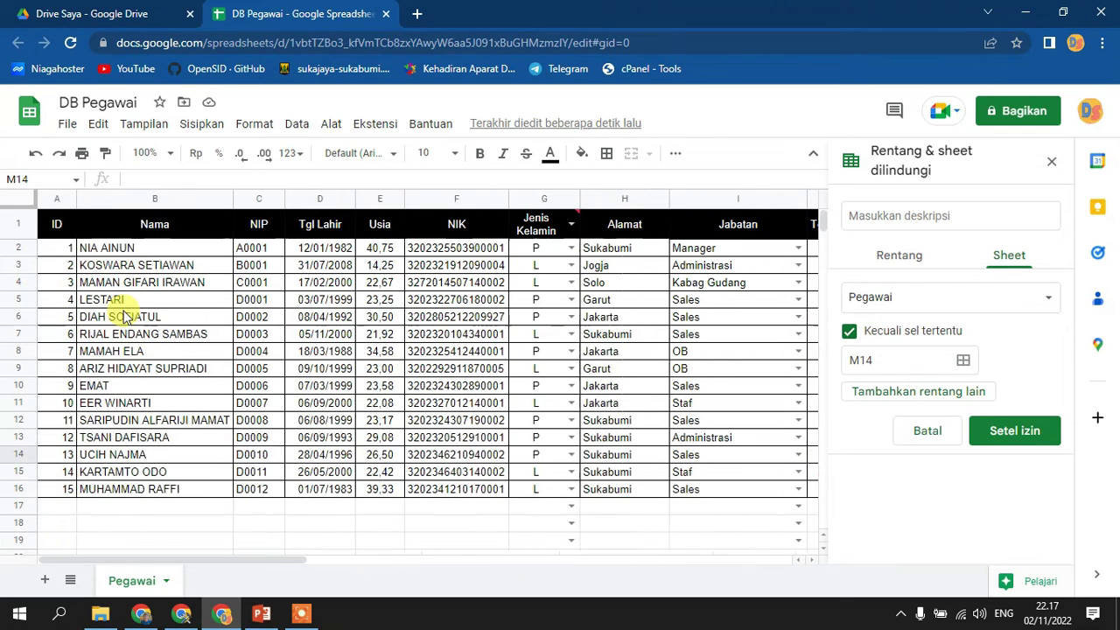
pyautogui.click(54, 199)
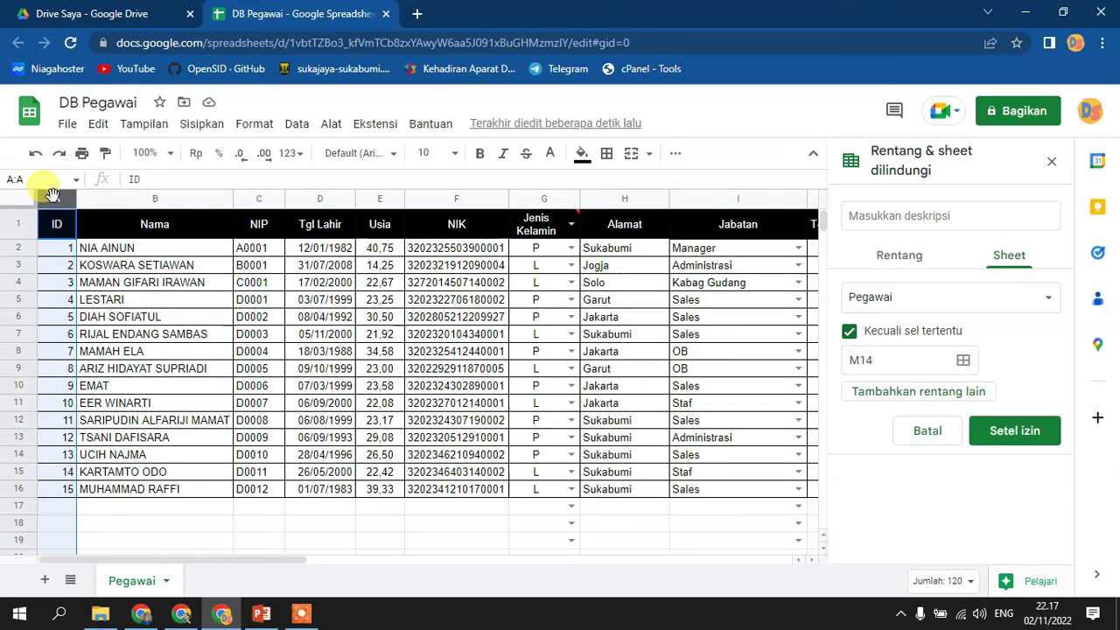
# - Set the first editable exception range to columns A:D
pyautogui.click(921, 391)
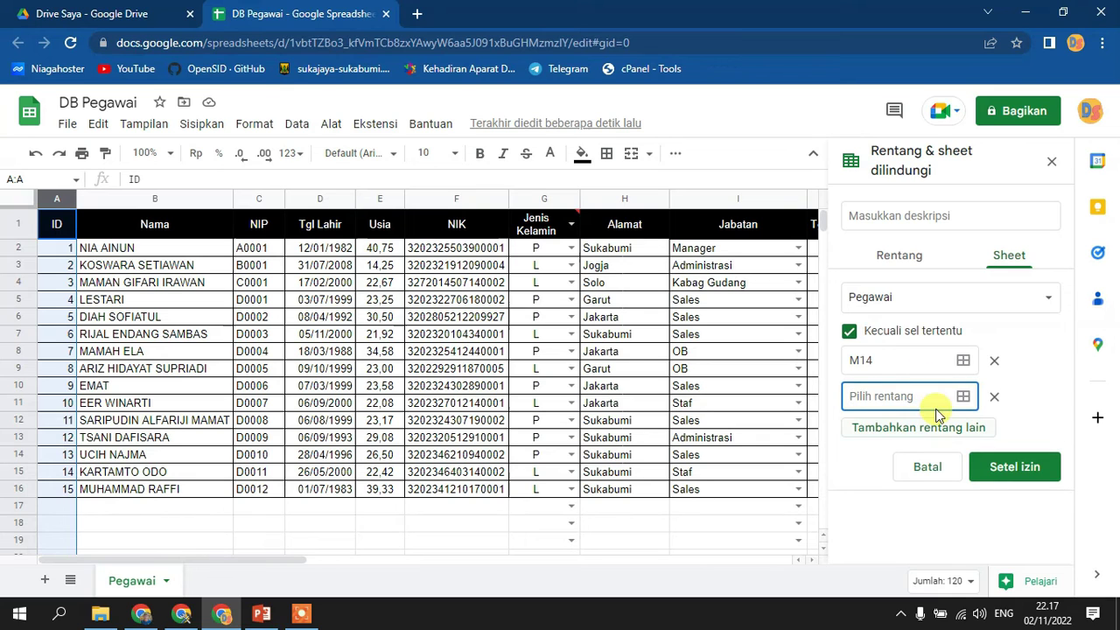
pyautogui.click(963, 360)
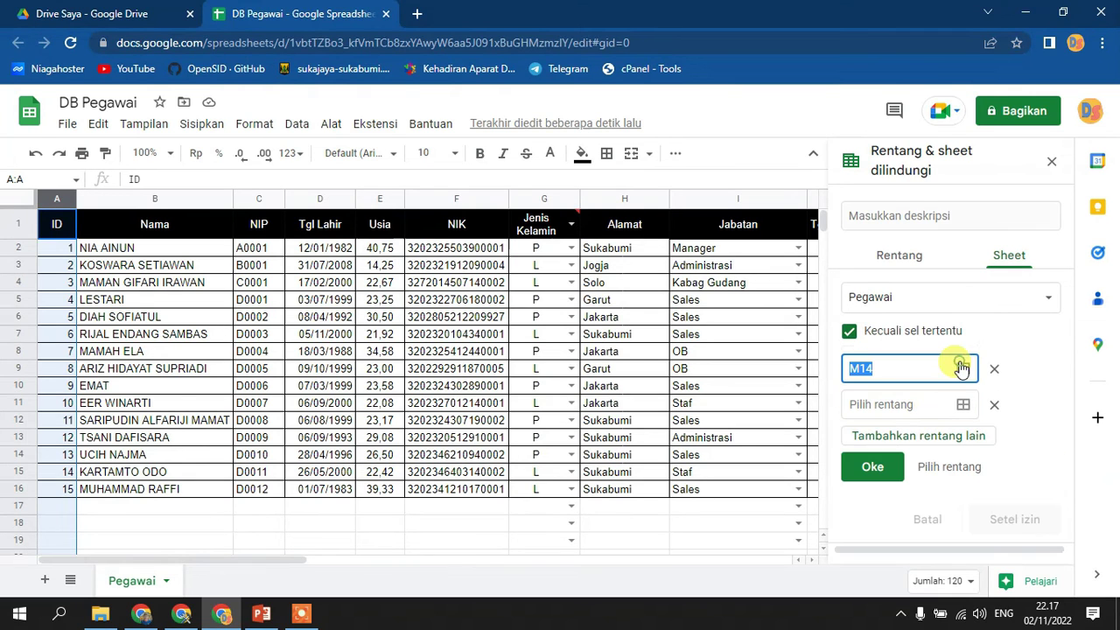
pyautogui.moveTo(51, 199)
pyautogui.mouseDown()
pyautogui.moveTo(152, 196)
pyautogui.moveTo(67, 197)
pyautogui.mouseUp()
pyautogui.click(151, 229)
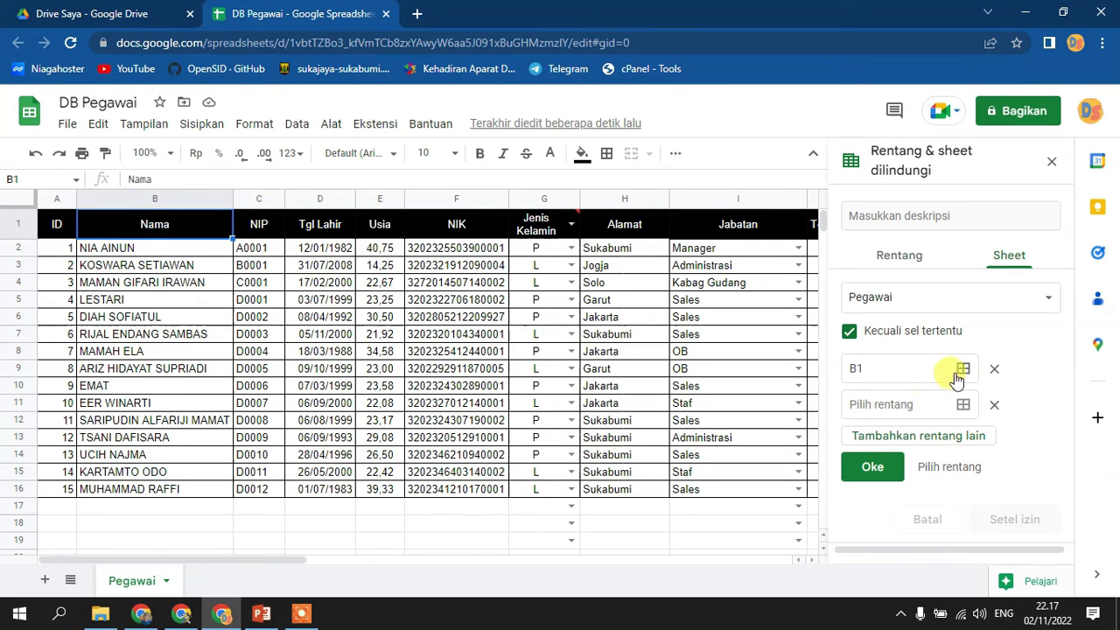
pyautogui.click(52, 199)
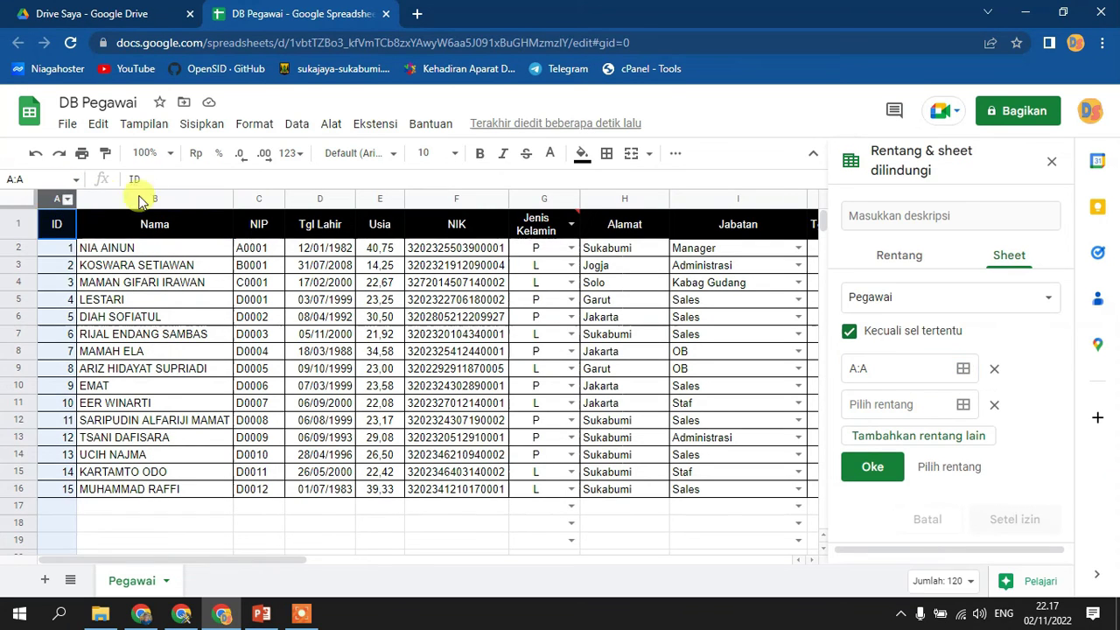
pyautogui.keyDown('shift'); pyautogui.click(140, 201); pyautogui.keyUp('shift')
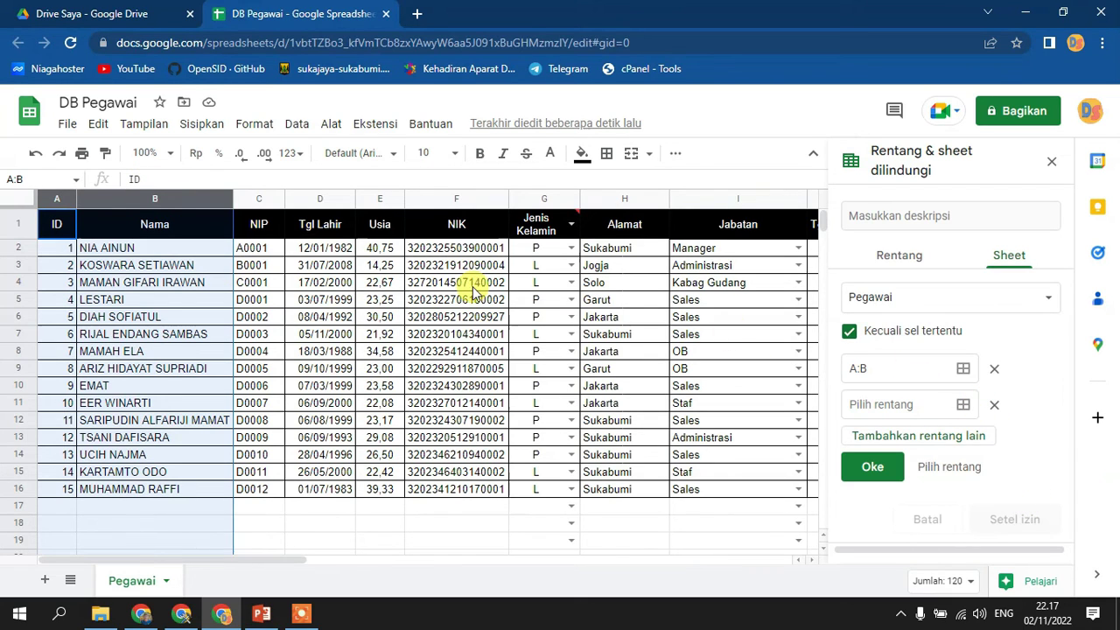
pyautogui.keyDown('shift'); pyautogui.click(263, 202); pyautogui.keyUp('shift')
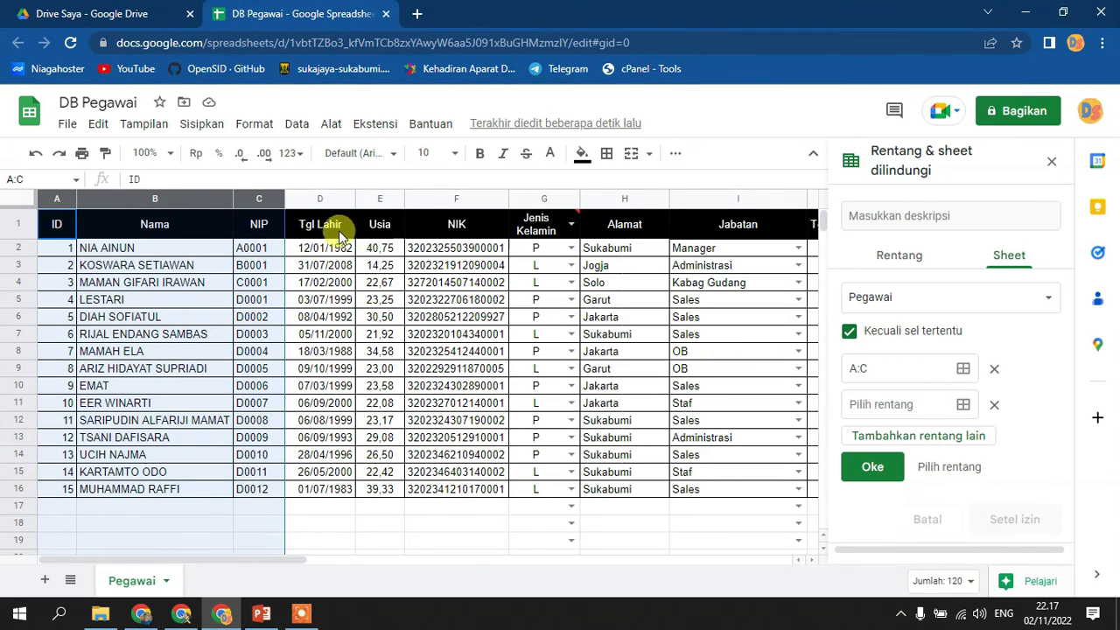
pyautogui.keyDown('shift'); pyautogui.click(320, 199); pyautogui.keyUp('shift')
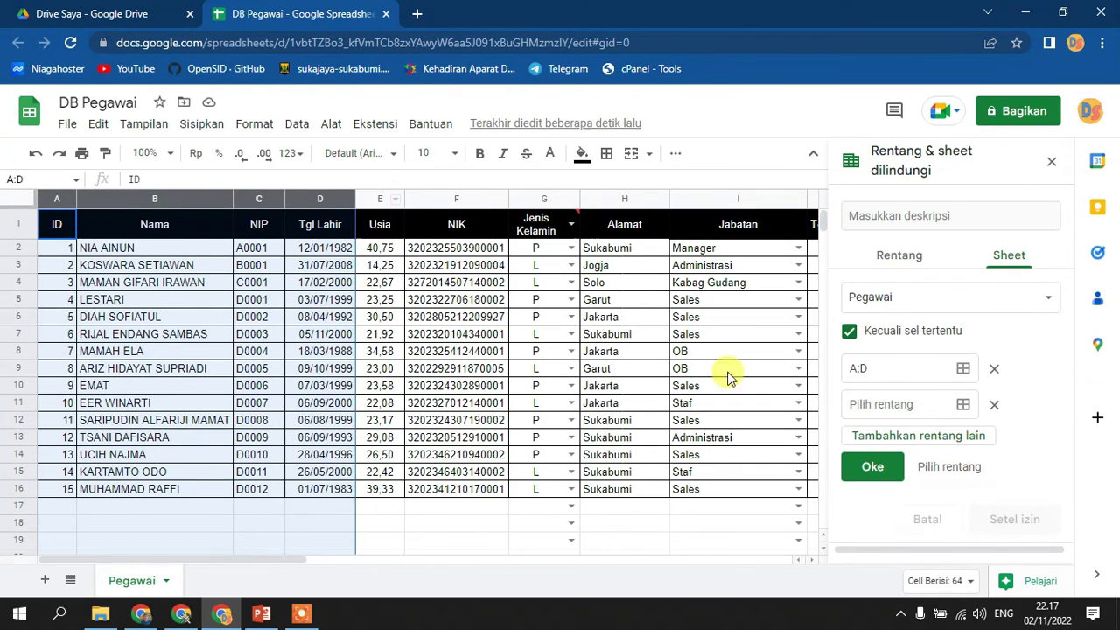
# - Set the second editable exception range to columns F:J
pyautogui.click(964, 407)
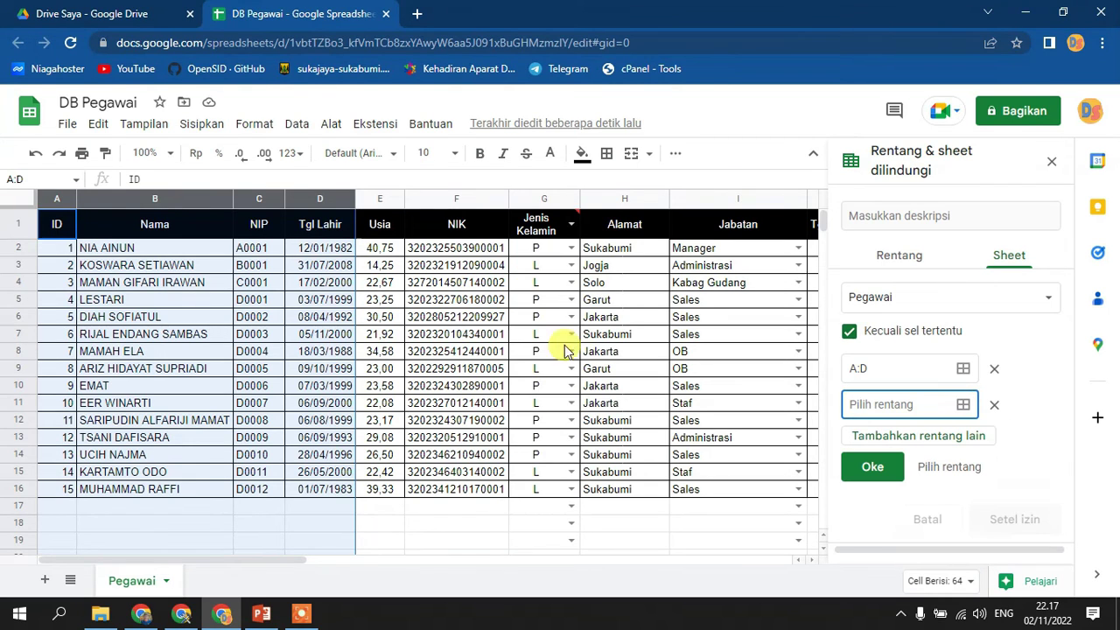
pyautogui.click(457, 196)
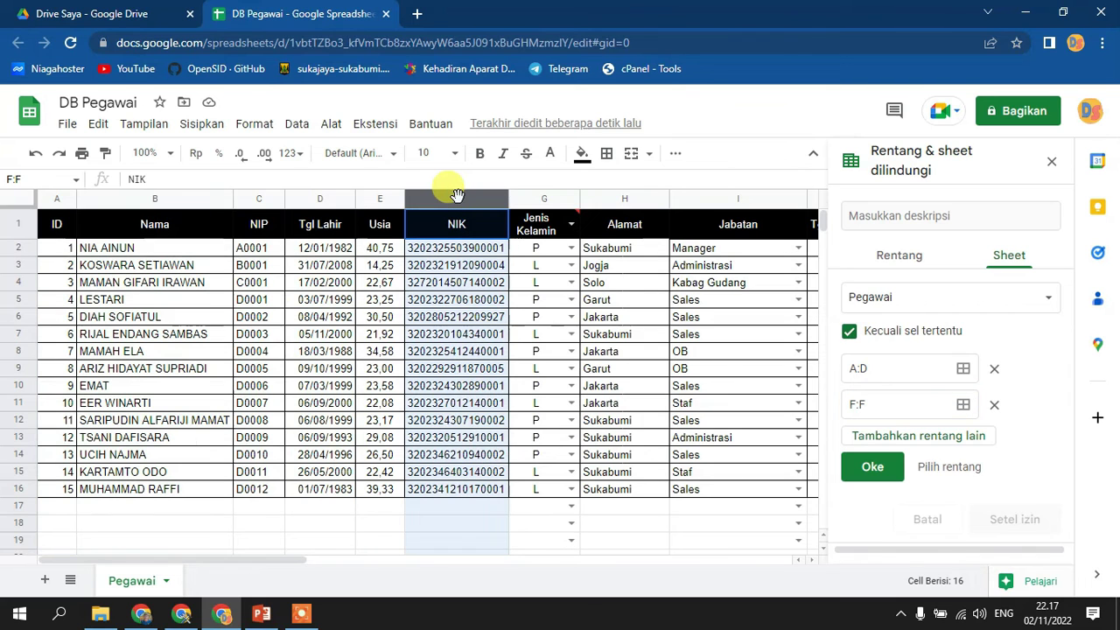
pyautogui.moveTo(261, 560); pyautogui.dragTo(380, 567)
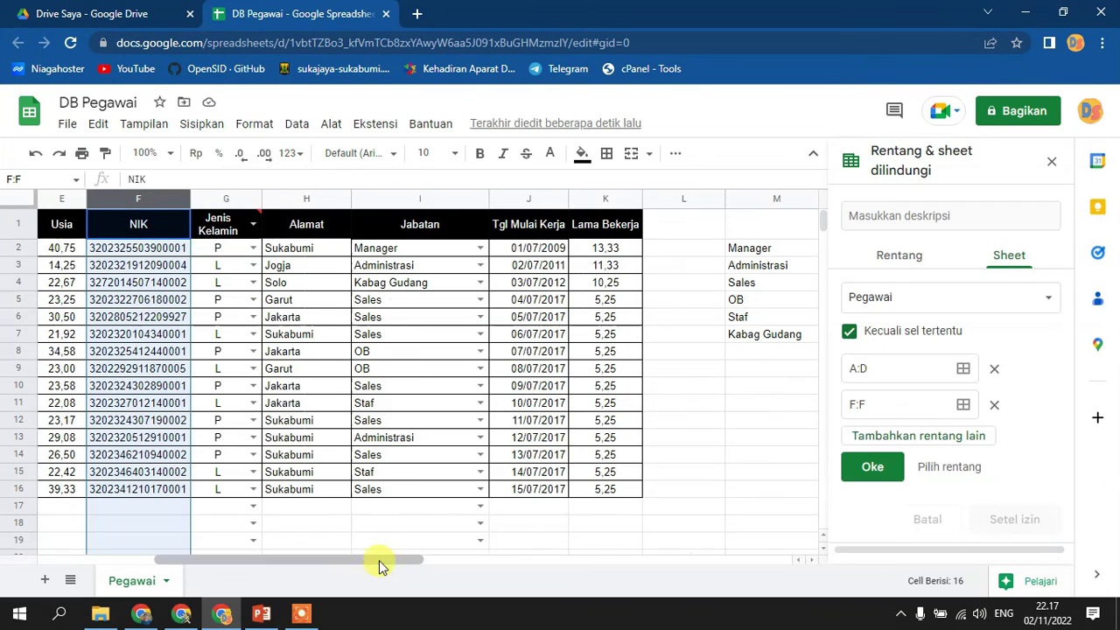
pyautogui.keyDown('shift'); pyautogui.click(526, 199); pyautogui.keyUp('shift')
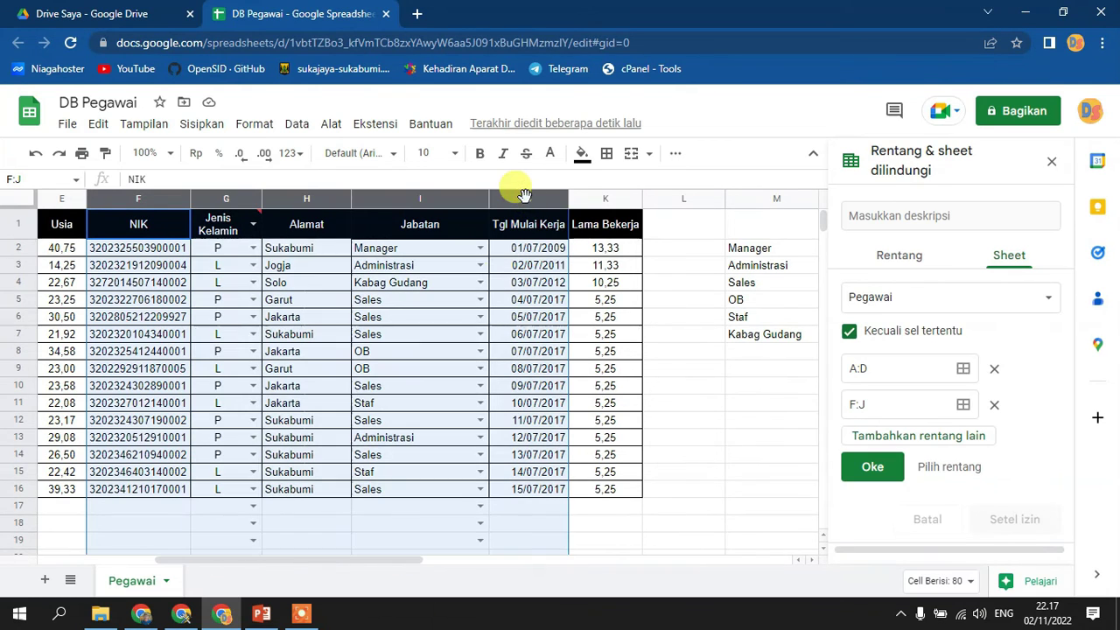
# - Confirm the Pegawai protection, restricting editing to Only you, and finish with Selesai
pyautogui.click(879, 468)
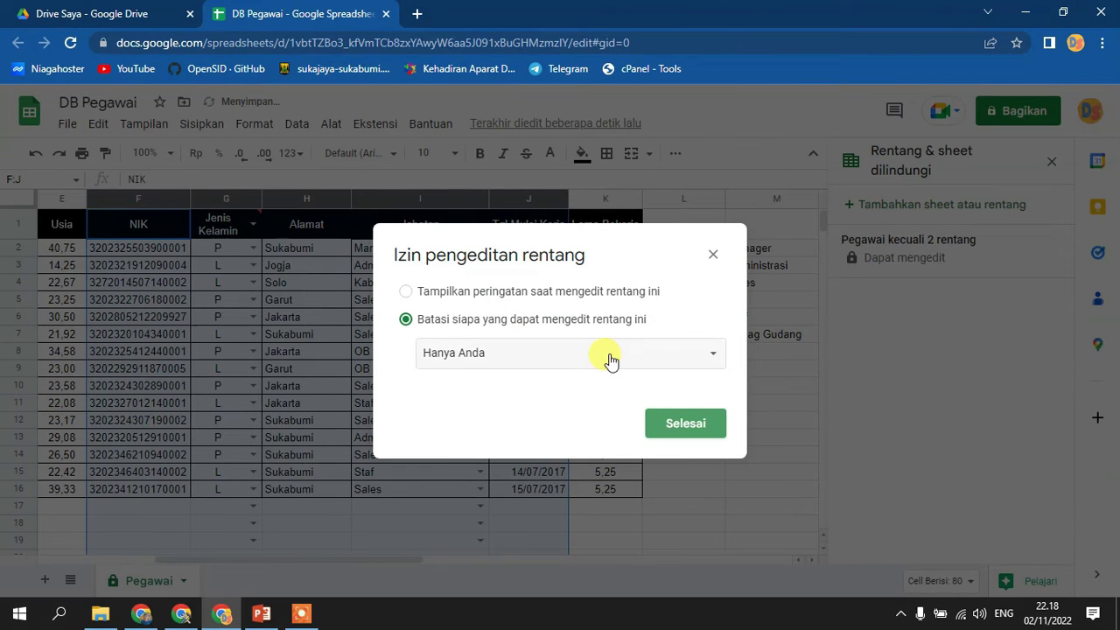
pyautogui.click(692, 424)
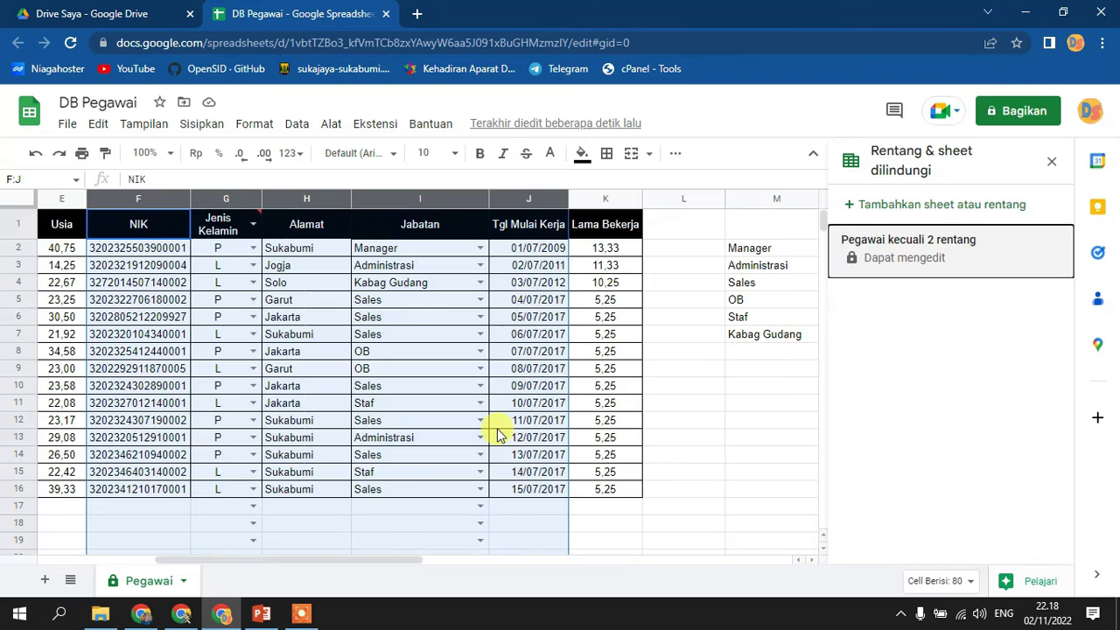
pyautogui.click(687, 423)
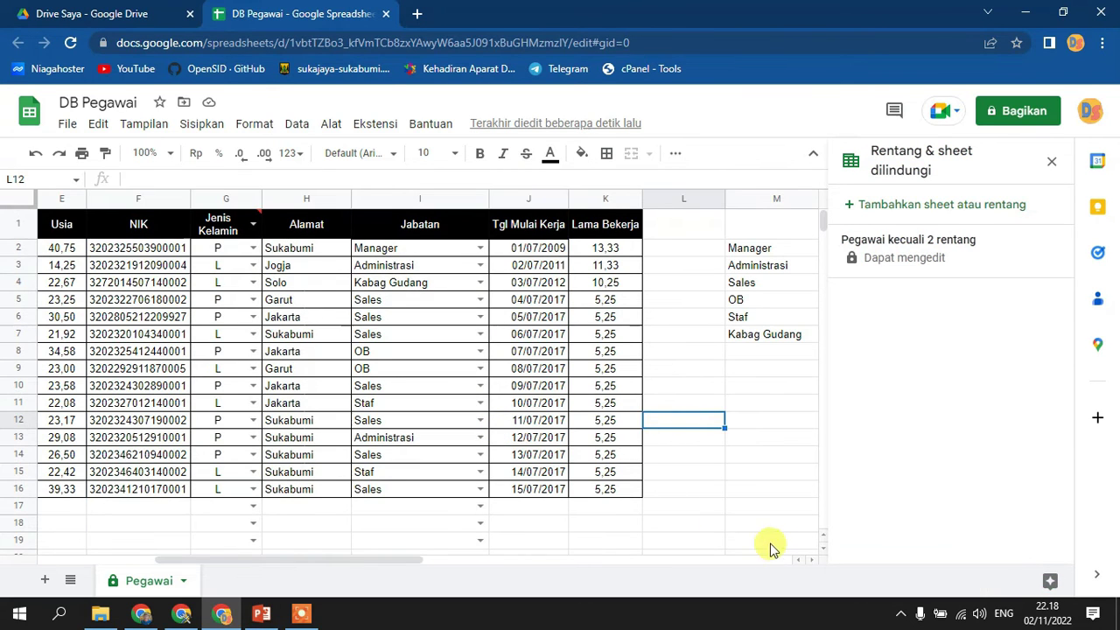
pyautogui.moveTo(393, 560); pyautogui.dragTo(371, 560)
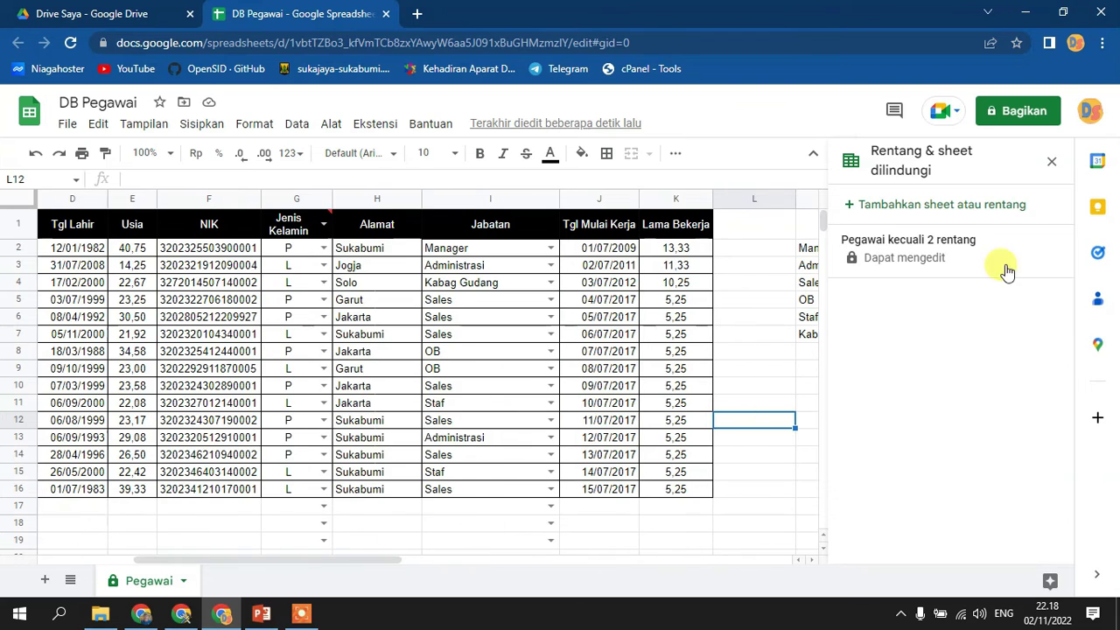
# - Close the protected ranges panel, widen column F, and inspect the NIK values in F2 and F4
pyautogui.click(1053, 167)
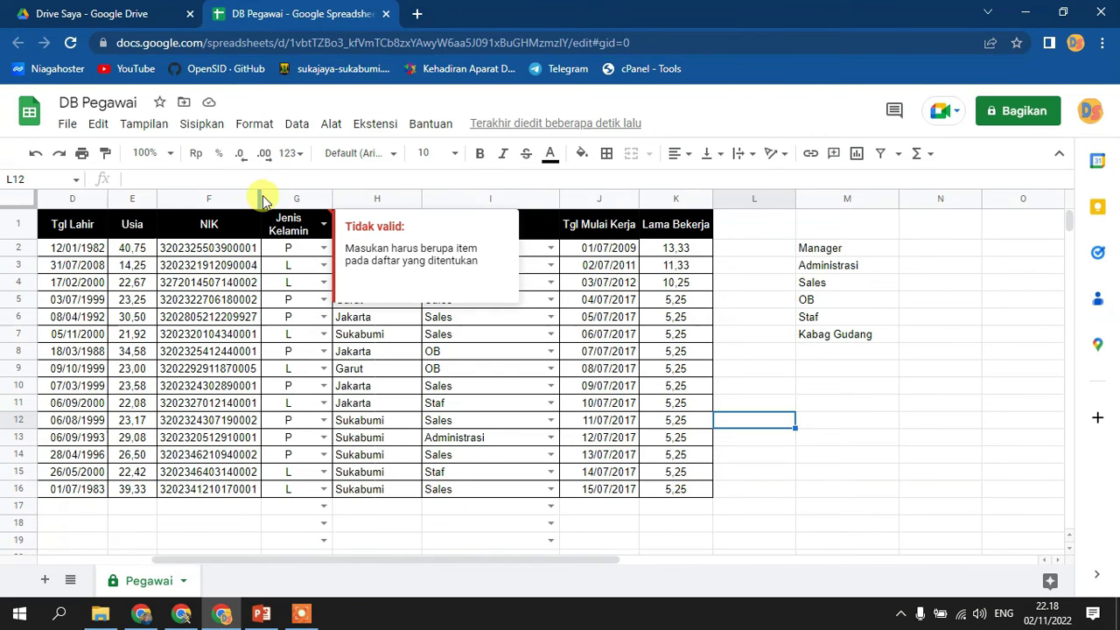
pyautogui.moveTo(258, 197); pyautogui.dragTo(325, 253)
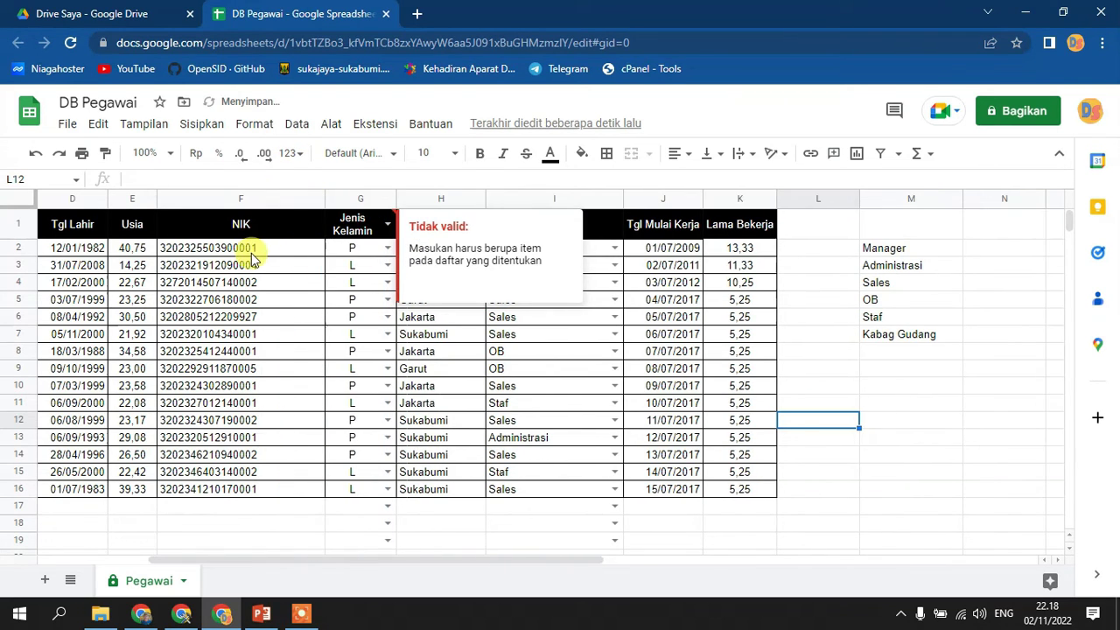
pyautogui.click(245, 254)
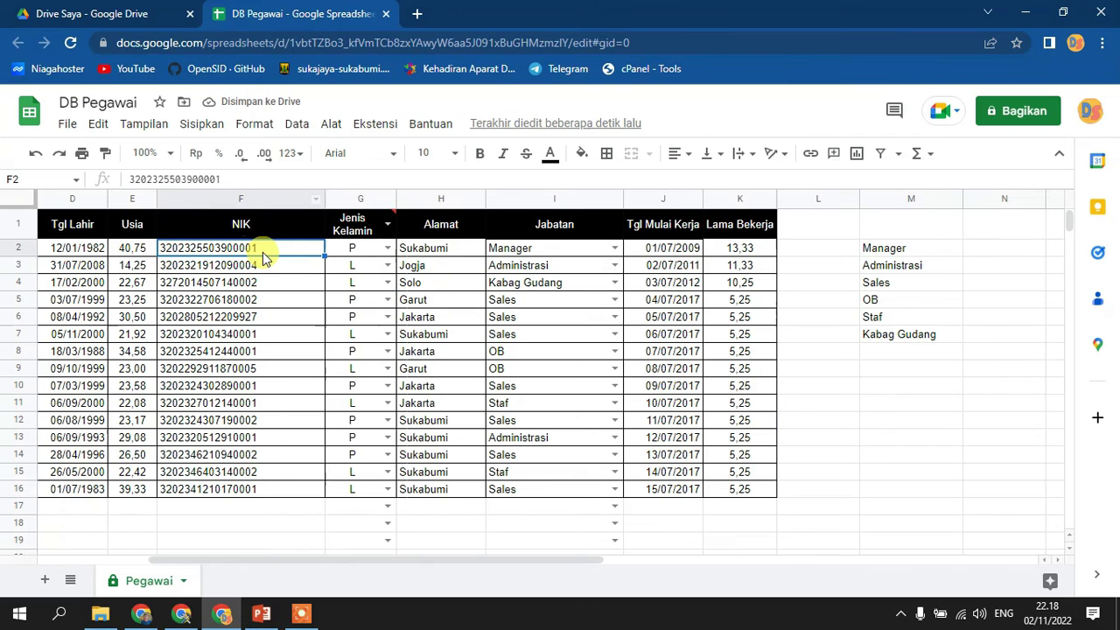
pyautogui.doubleClick(275, 249)
pyautogui.click(274, 289)
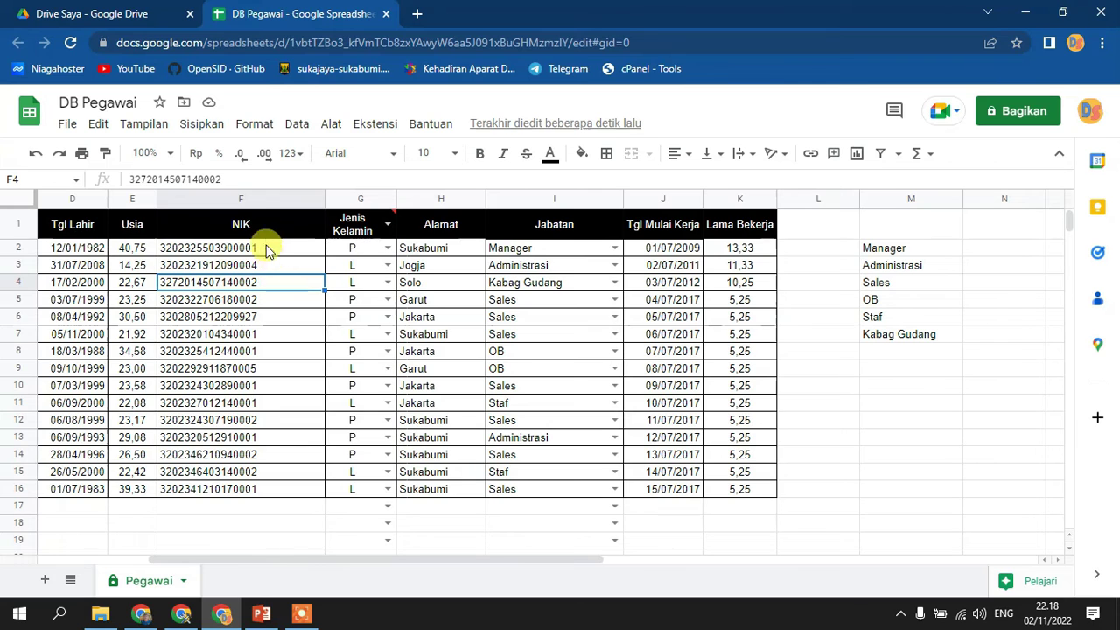
# - Format column F as Teks biasa (plain text) and narrow it to fit the NIK numbers
pyautogui.click(257, 201)
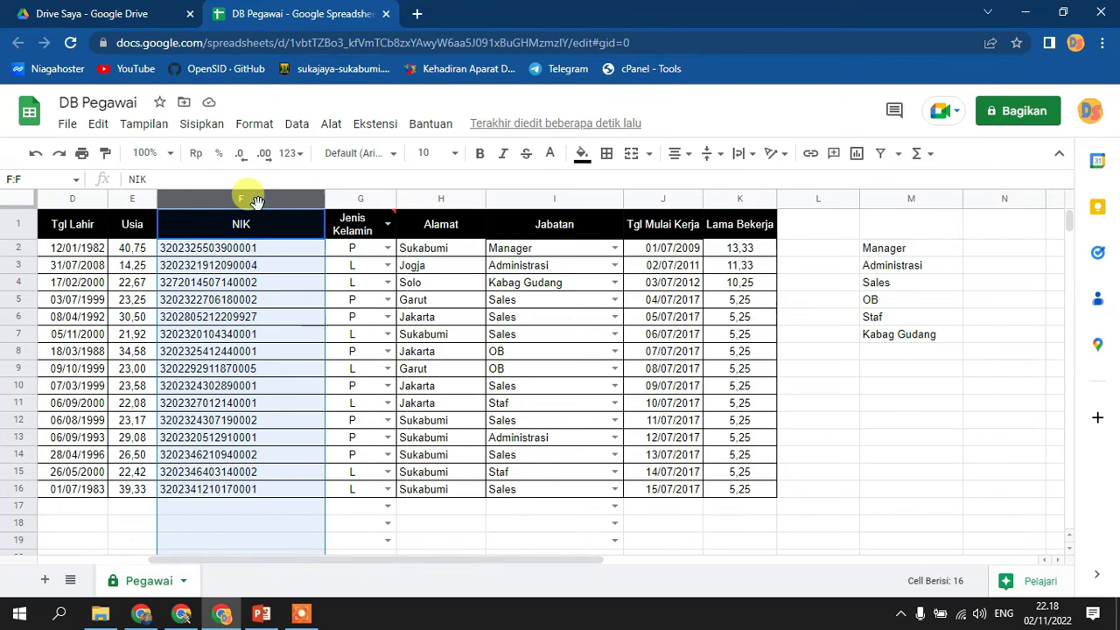
pyautogui.click(291, 154)
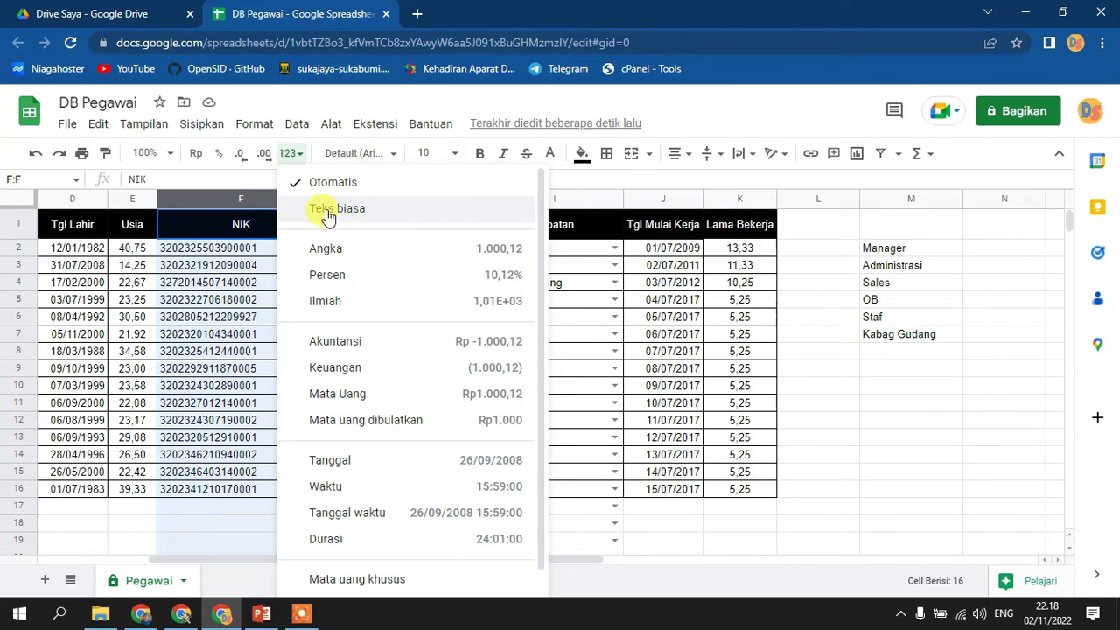
pyautogui.click(325, 208)
pyautogui.click(289, 265)
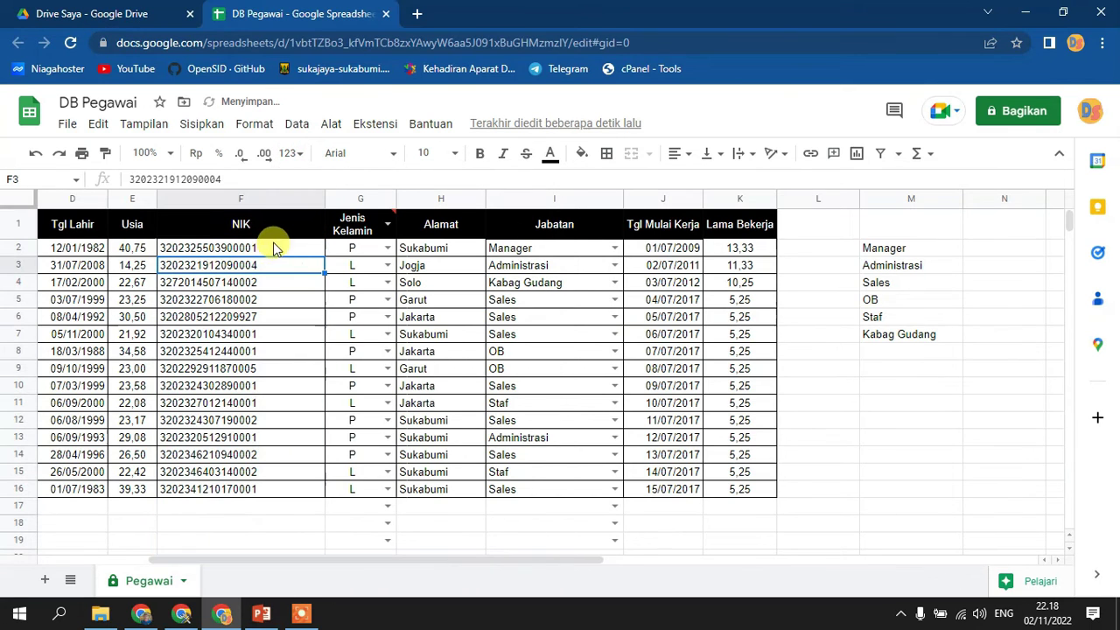
pyautogui.moveTo(324, 190); pyautogui.dragTo(274, 188)
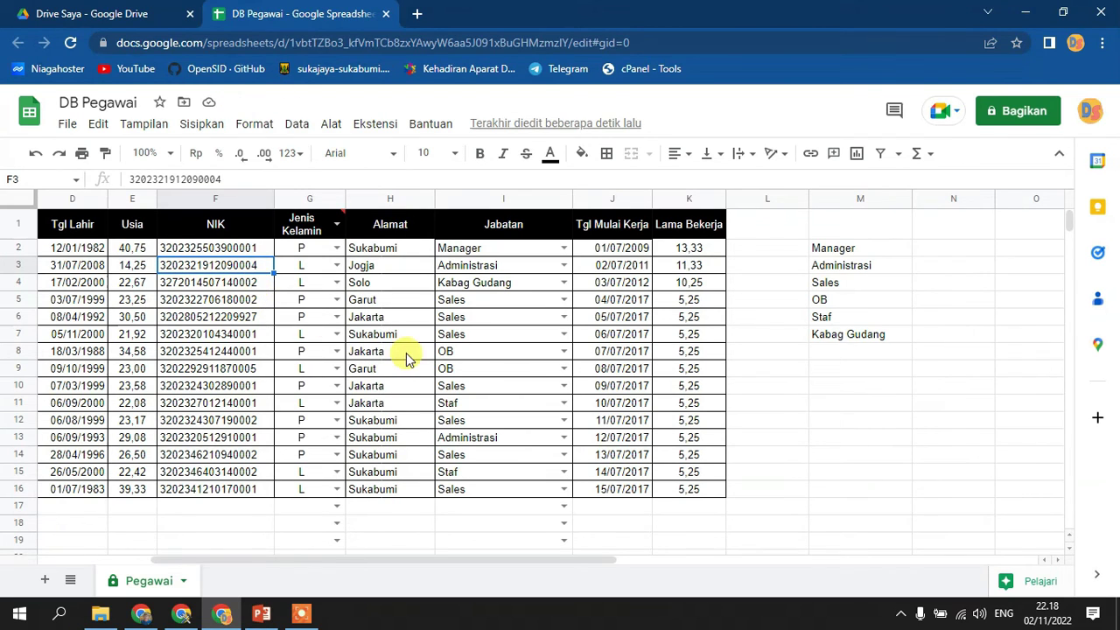
pyautogui.moveTo(589, 558); pyautogui.dragTo(456, 567)
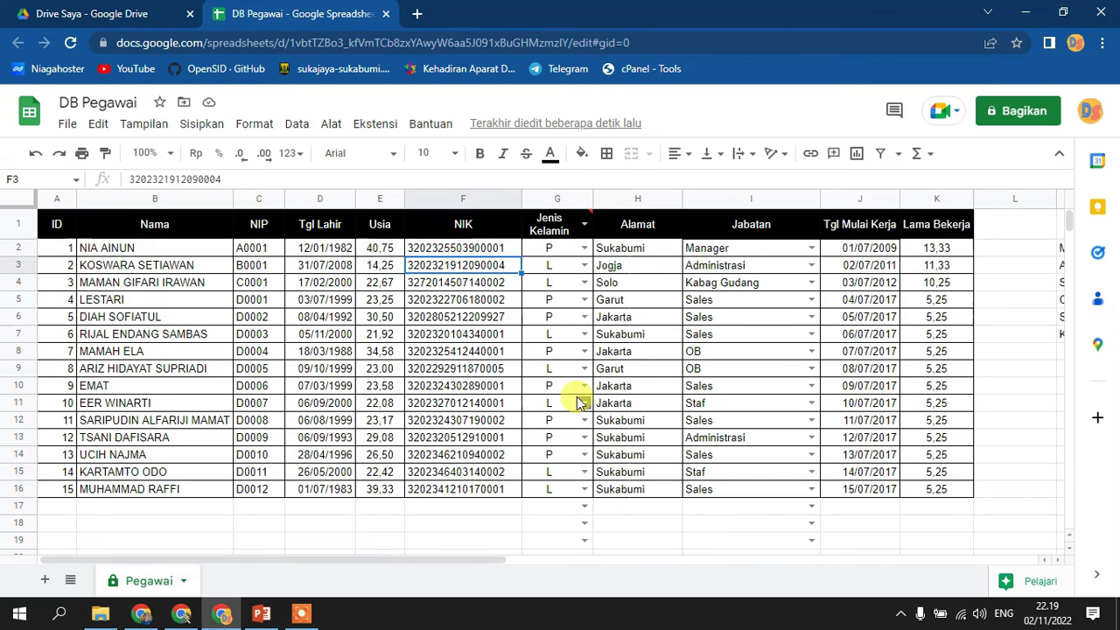
# - Share DB Pegawai with the collaborator's e-mail as Pelihat and send the notified invitation
pyautogui.click(1029, 110)
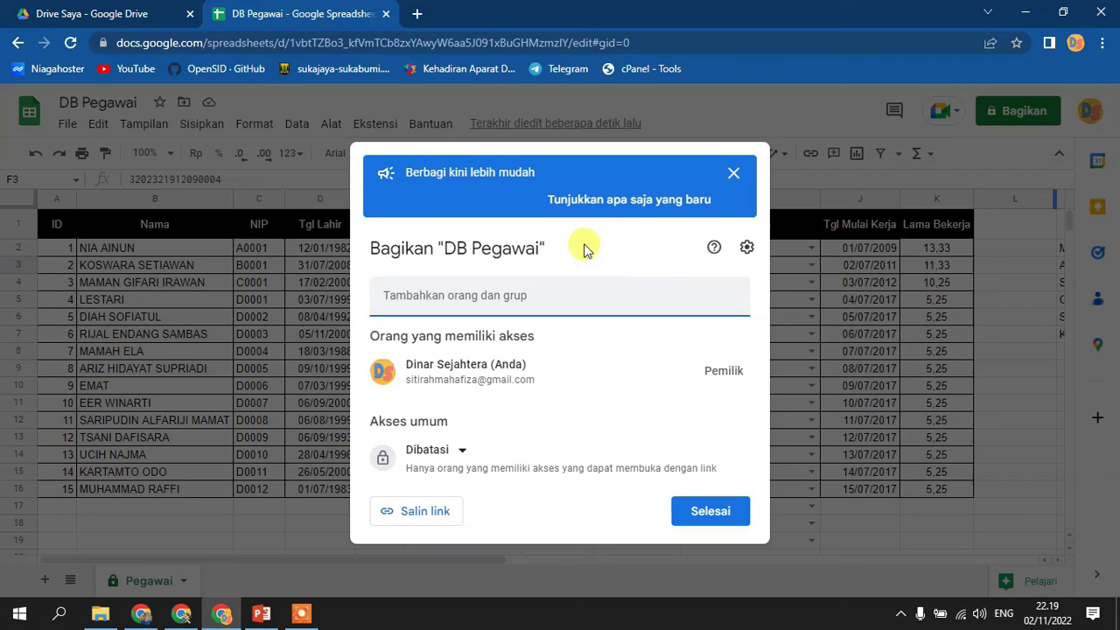
pyautogui.click(456, 449)
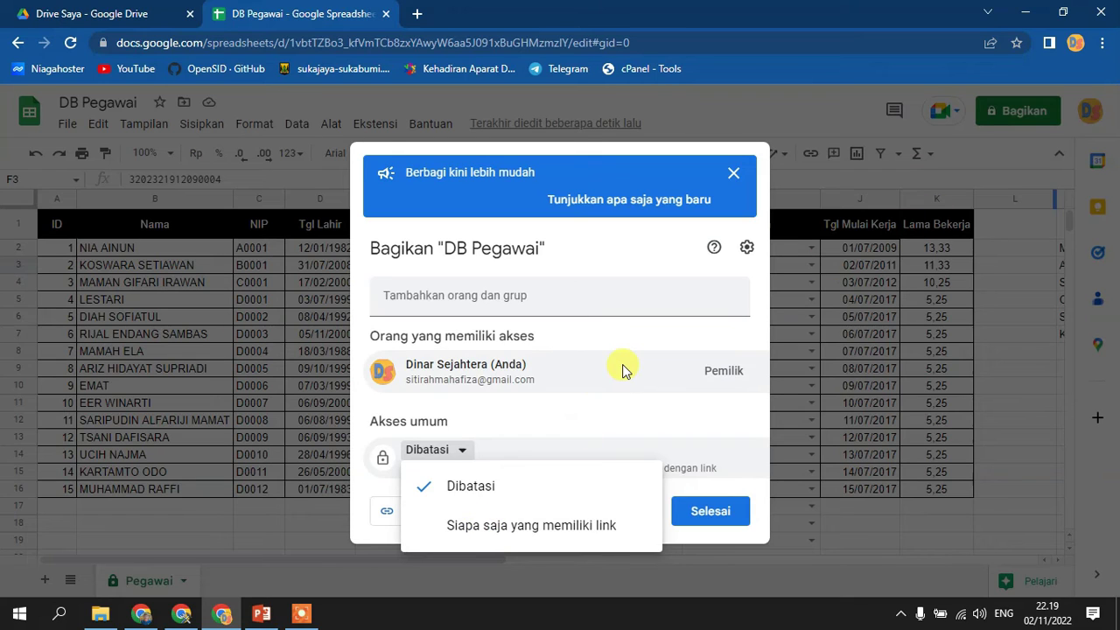
pyautogui.click(512, 299)
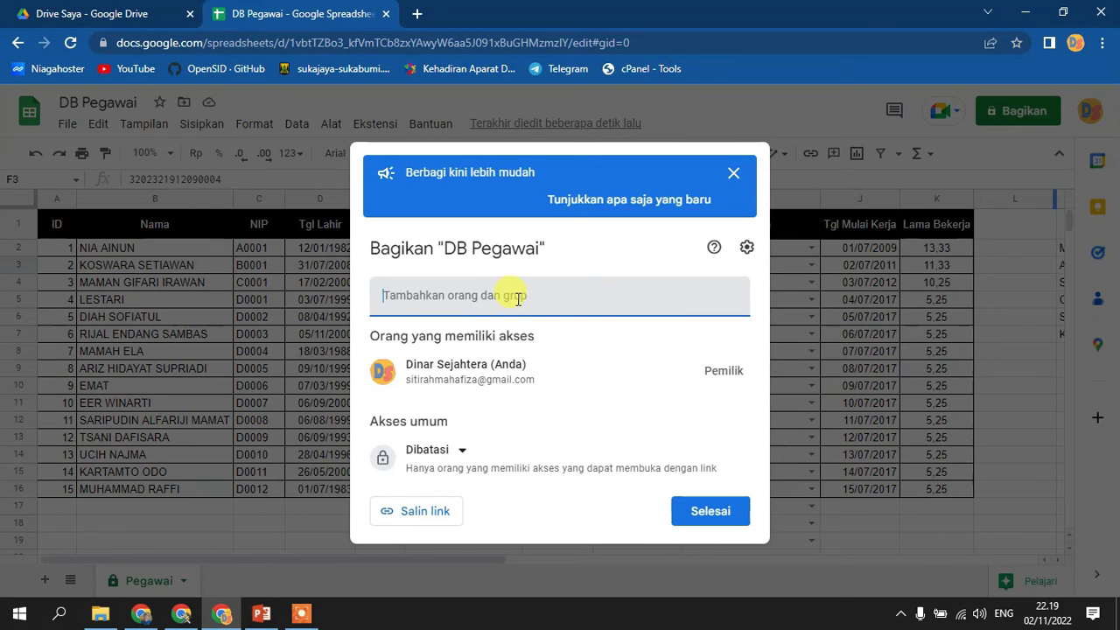
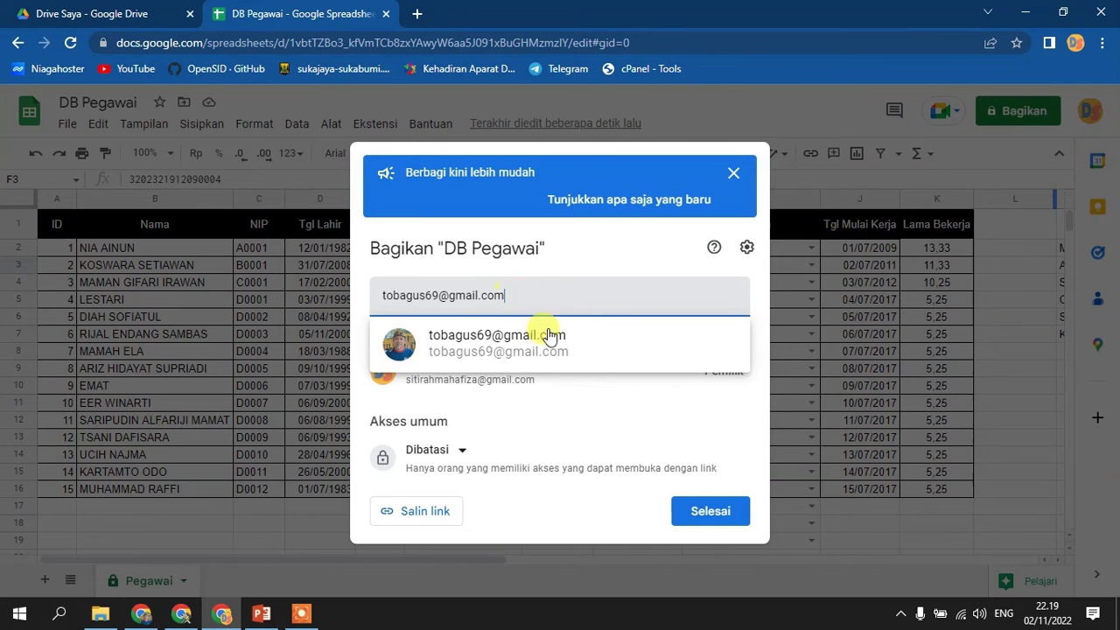
pyautogui.click(549, 350)
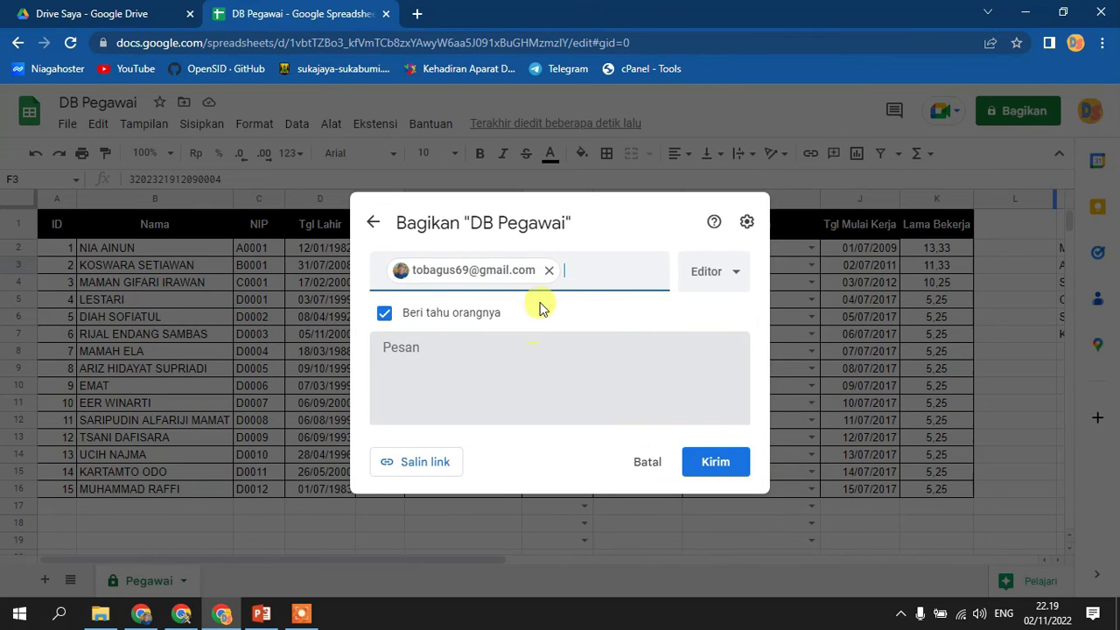
pyautogui.click(737, 275)
pyautogui.click(745, 318)
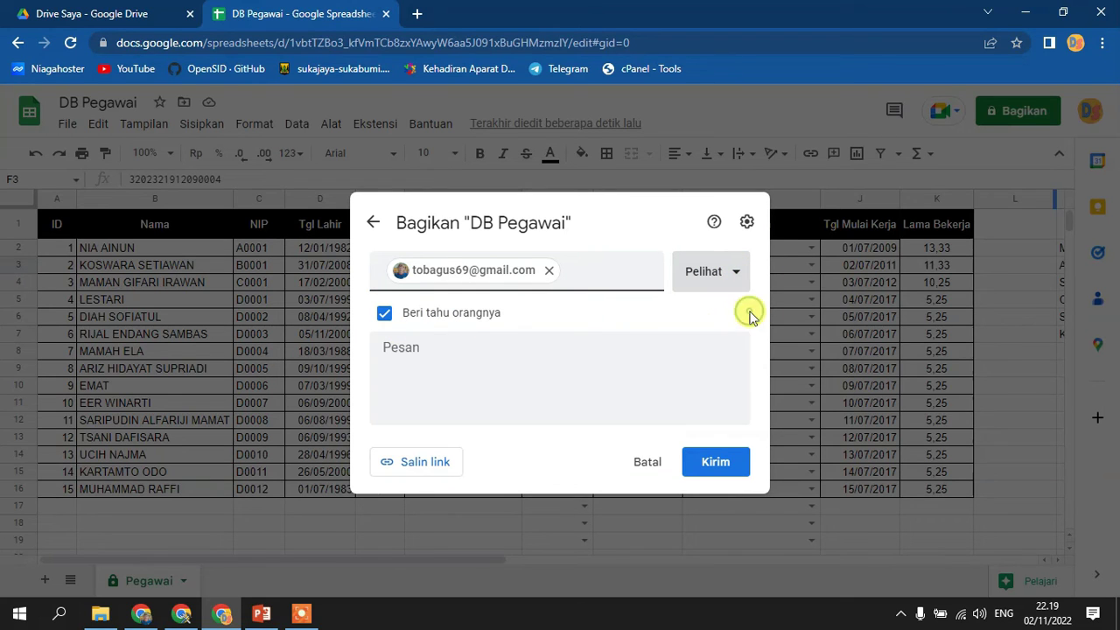
pyautogui.click(629, 350)
pyautogui.click(700, 468)
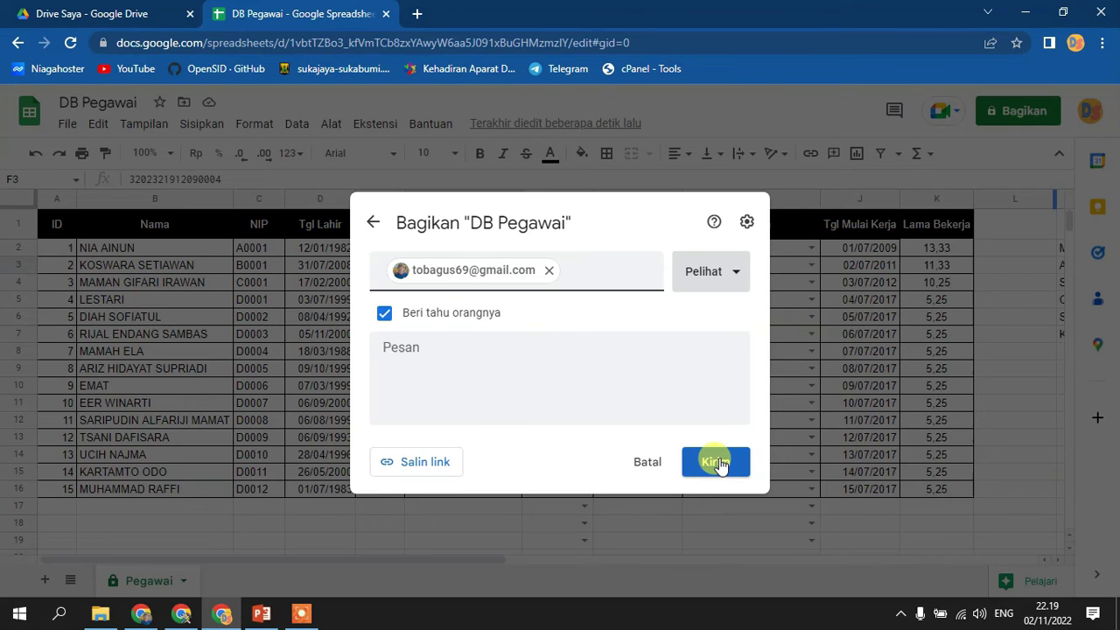
pyautogui.click(721, 463)
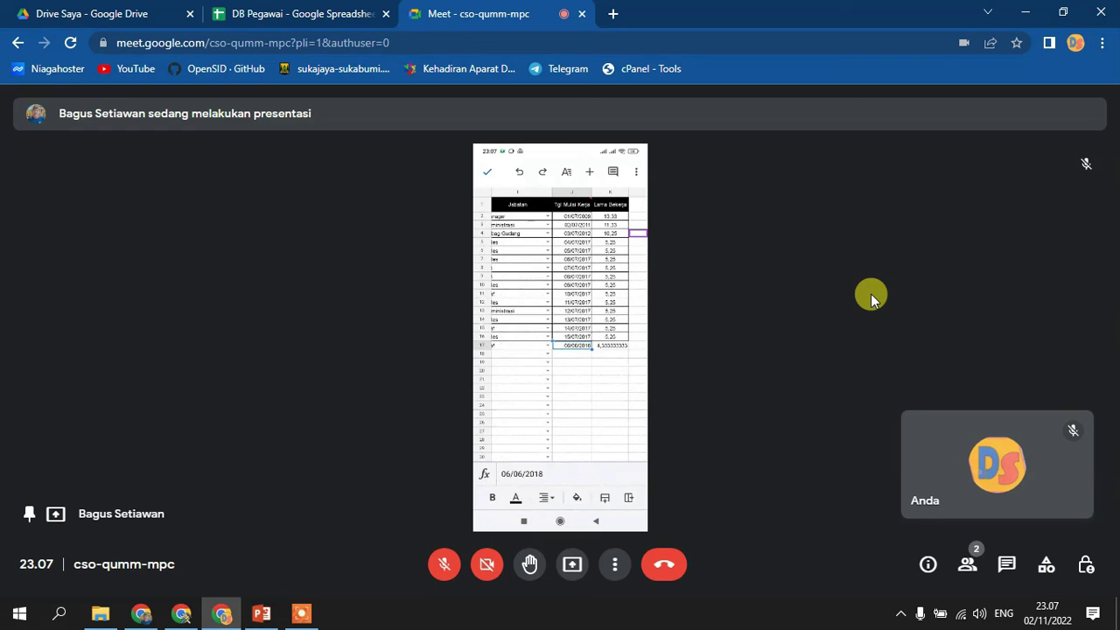
# - Return to the DB Pegawai tab and scroll to row 17, holding ID 16 and NIP D0009
pyautogui.click(339, 11)
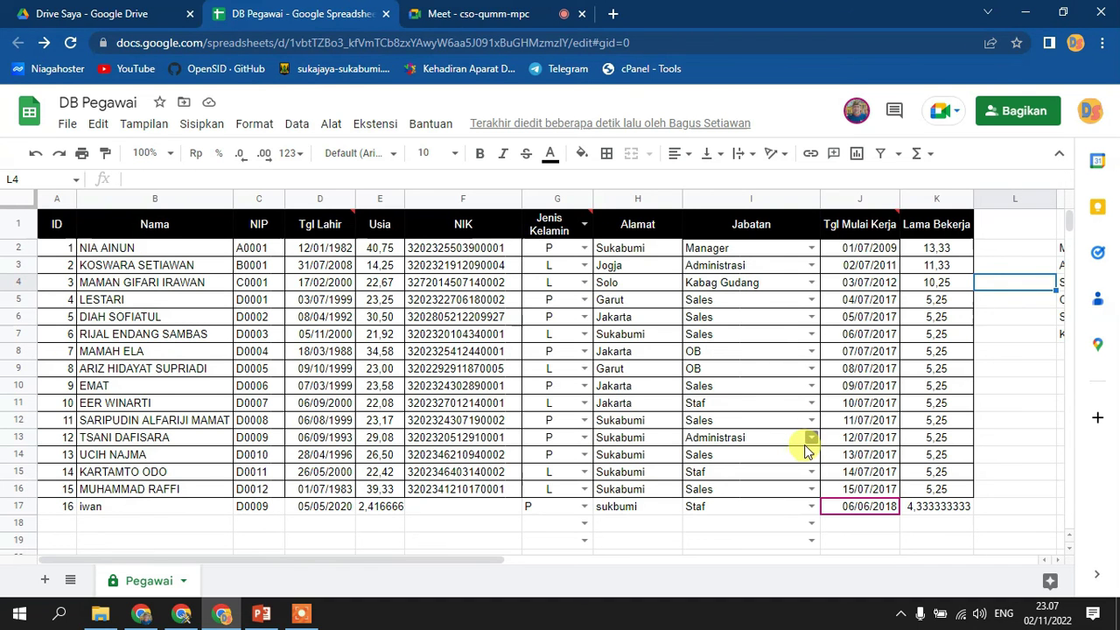
pyautogui.scroll(-1, 806, 448)
pyautogui.scroll(1, 738, 401)
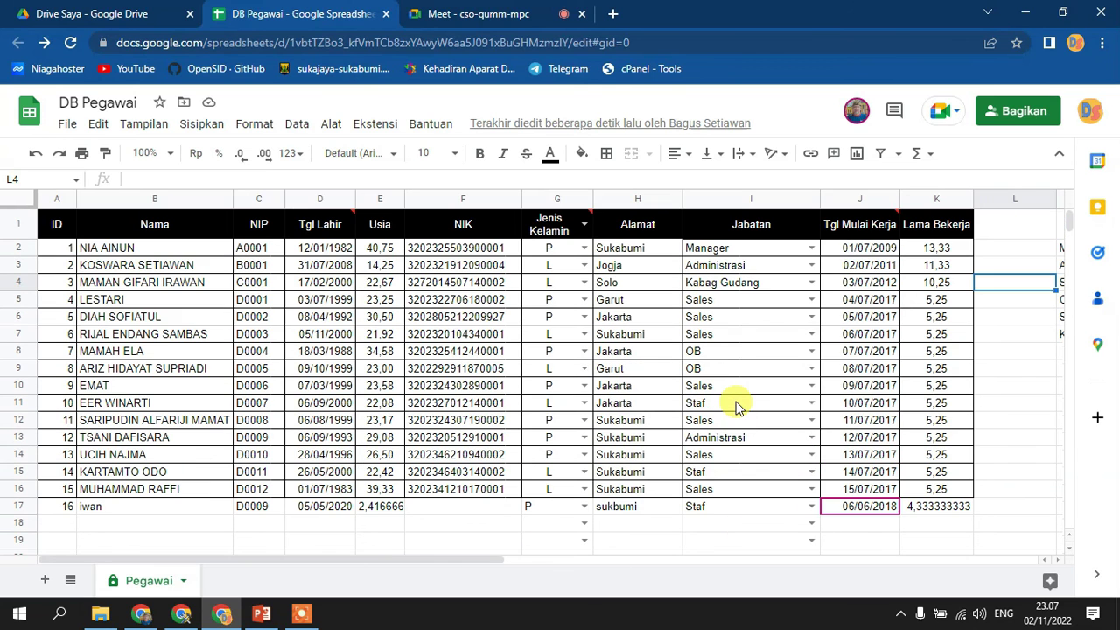
pyautogui.scroll(-2, 736, 407)
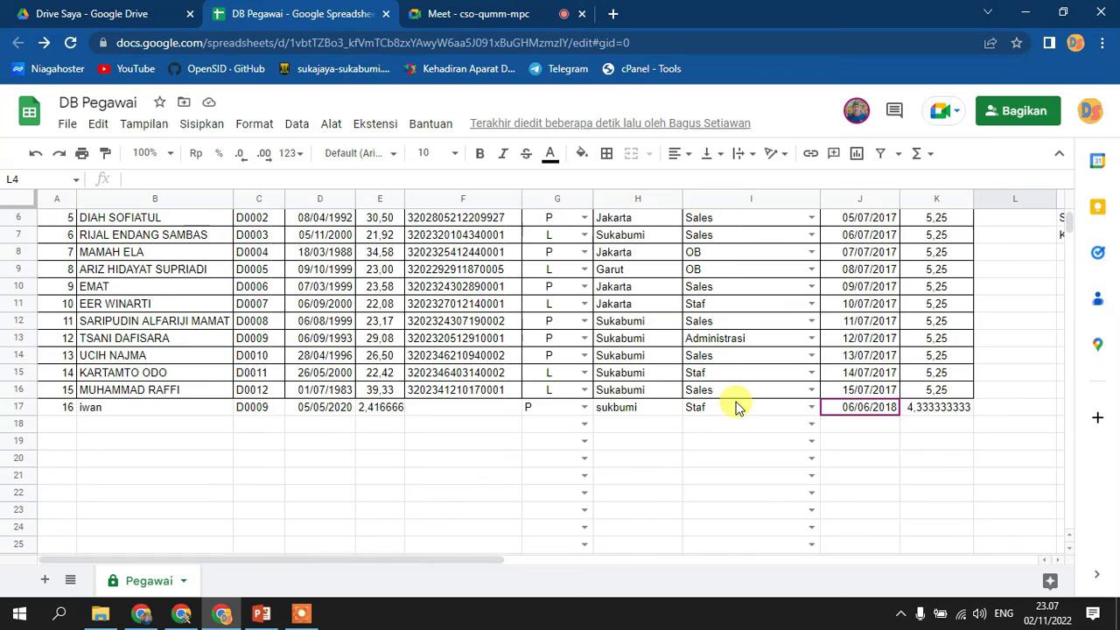
pyautogui.scroll(1, 736, 407)
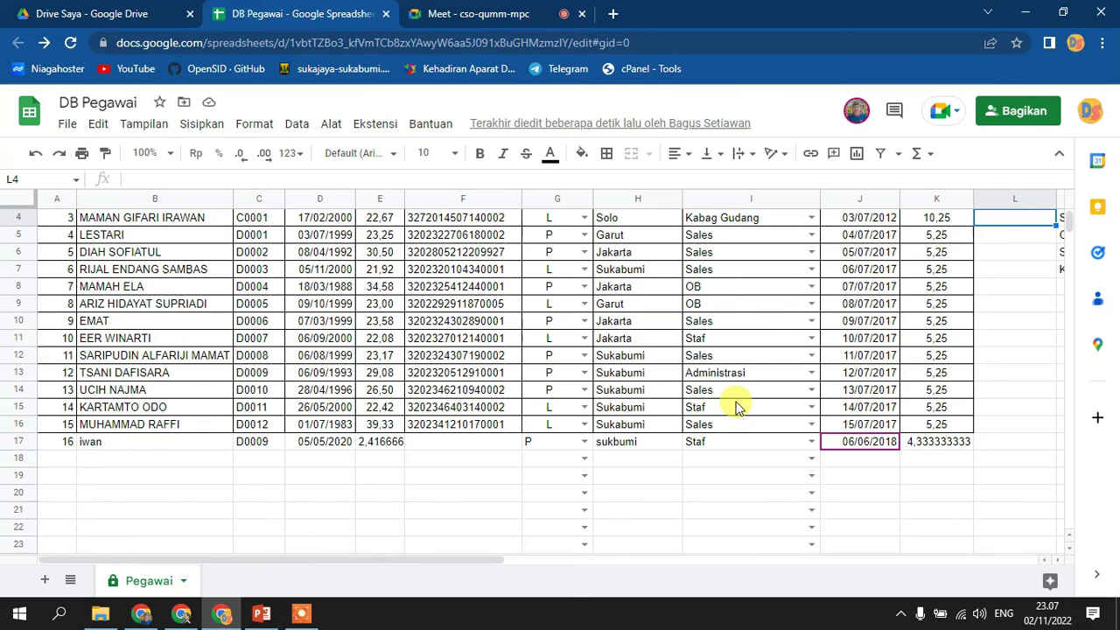